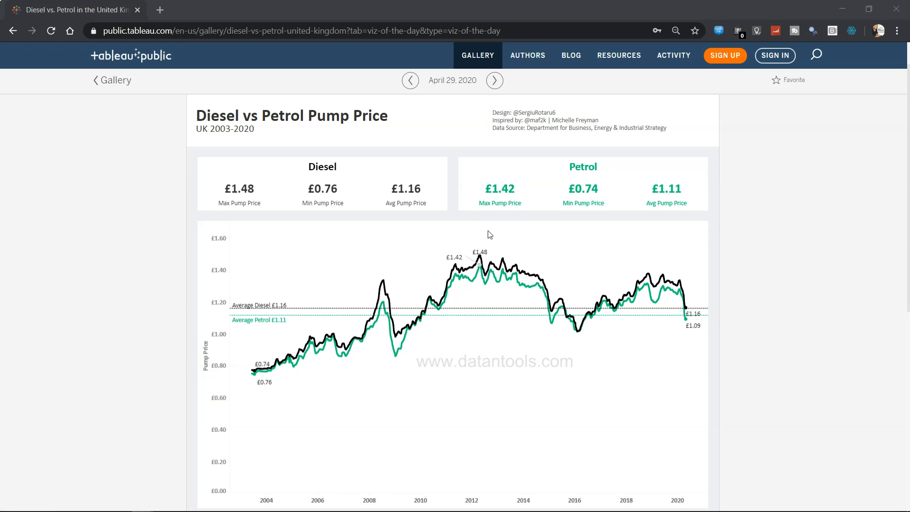
# - Read the description and publication details below the Diesel vs. Petrol in the United Kingdom visualization, including its original Tableau Public link
pyautogui.scroll(-8, 489, 234)
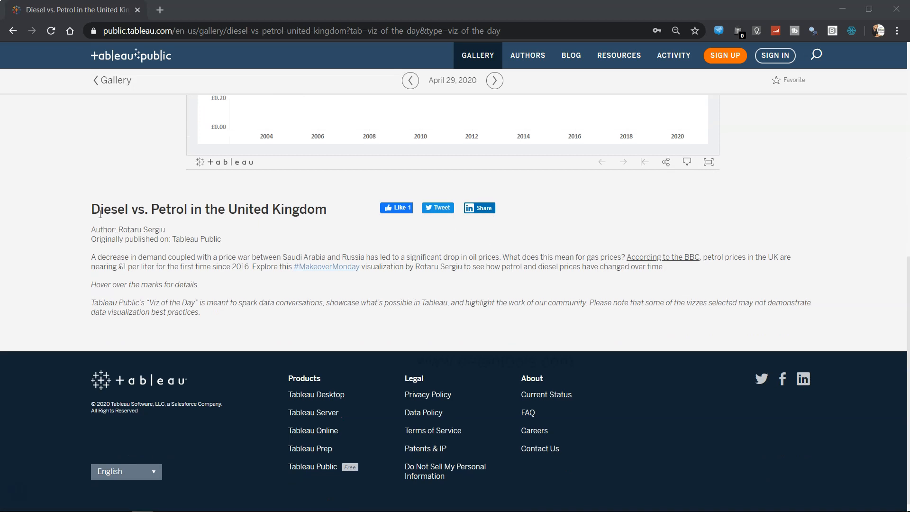
pyautogui.moveTo(100, 214); pyautogui.dragTo(219, 205)
pyautogui.click(219, 205)
pyautogui.moveTo(96, 230); pyautogui.dragTo(209, 240)
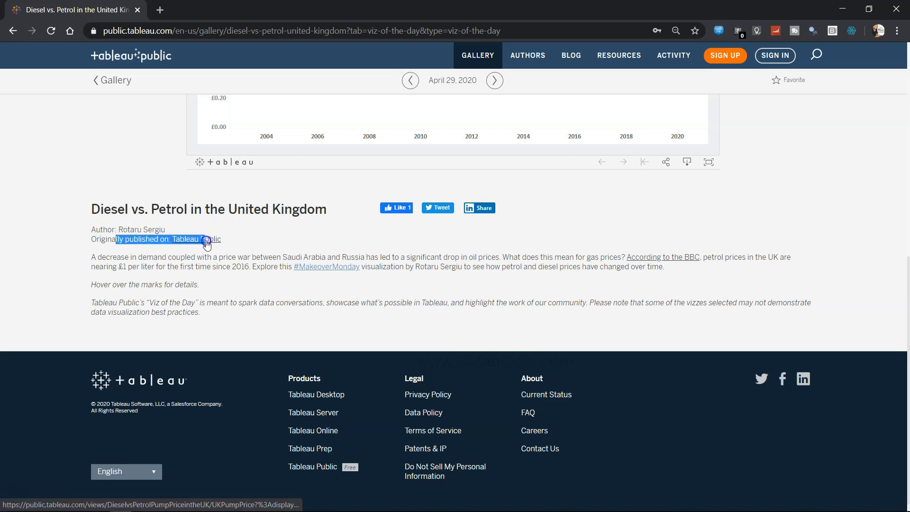
pyautogui.click(206, 240)
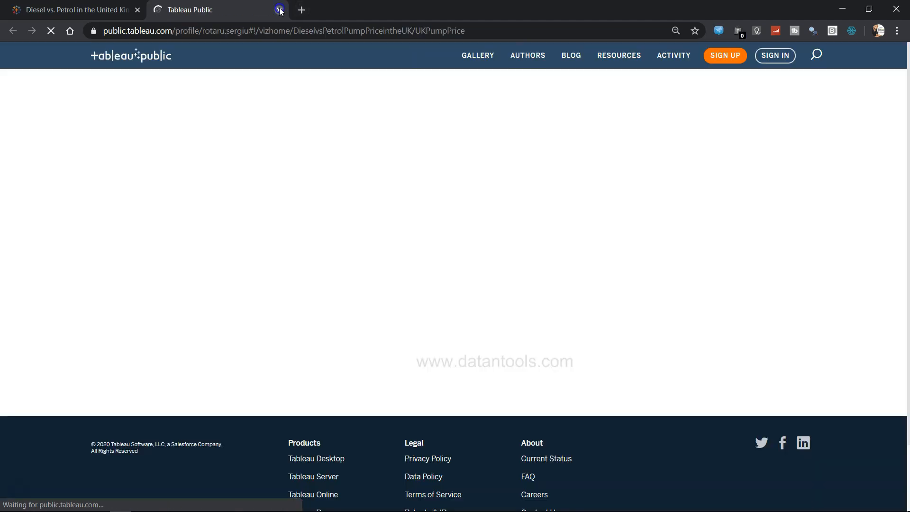
pyautogui.click(279, 10)
pyautogui.click(135, 281)
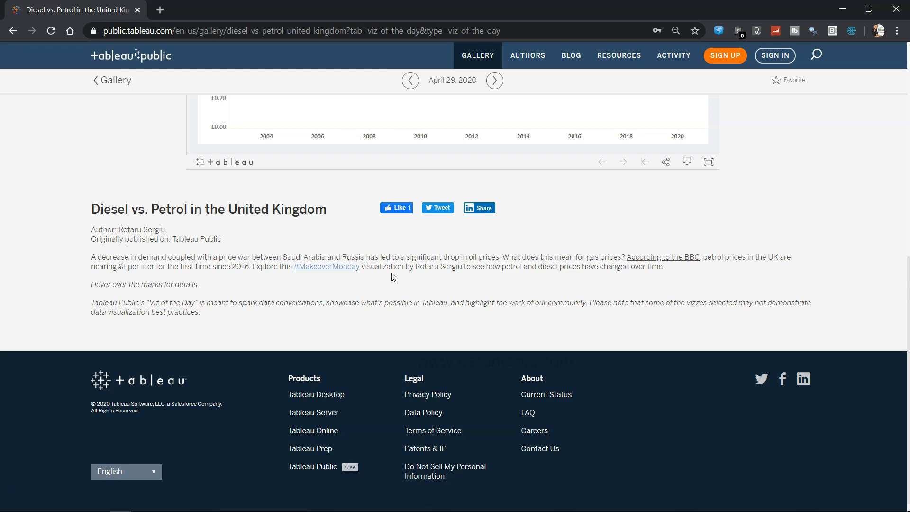
pyautogui.moveTo(410, 266); pyautogui.dragTo(471, 268)
pyautogui.click(469, 268)
# - Examine the Diesel vs Petrol Pump Price dashboard's price summary cards and its pump price line chart
pyautogui.scroll(8, 571, 267)
pyautogui.scroll(-1, 572, 269)
pyautogui.scroll(1, 573, 269)
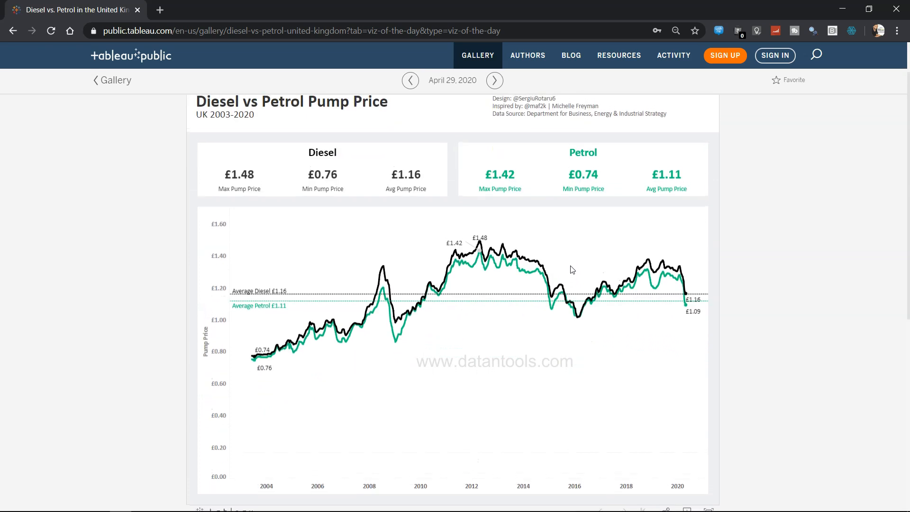
pyautogui.scroll(1, 497, 344)
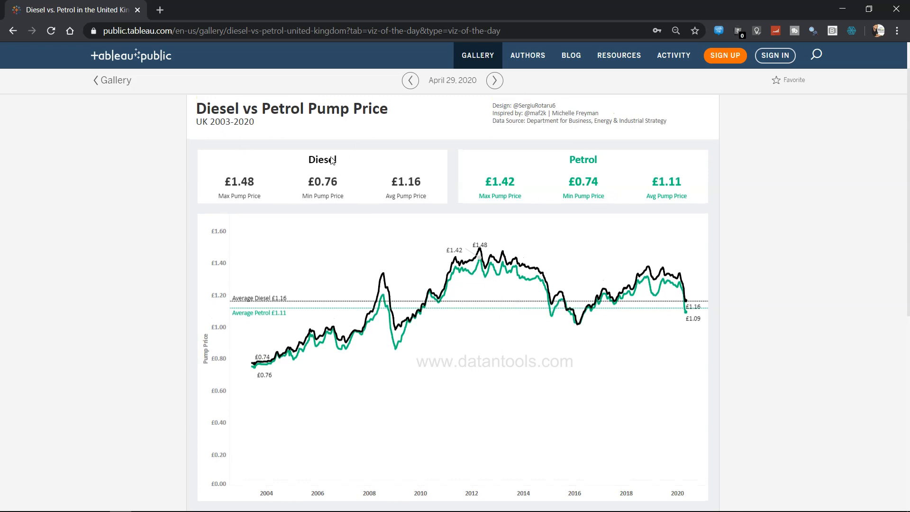
pyautogui.moveTo(406, 311)
pyautogui.moveTo(475, 283)
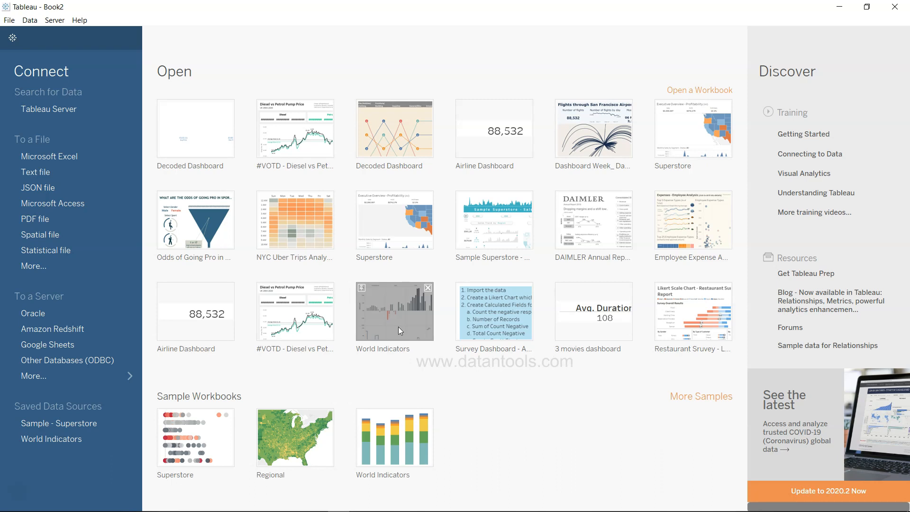
# - In Tableau, connect to the text file All years (Weekly Fuel Prices) and open Sheet 1
pyautogui.click(86, 175)
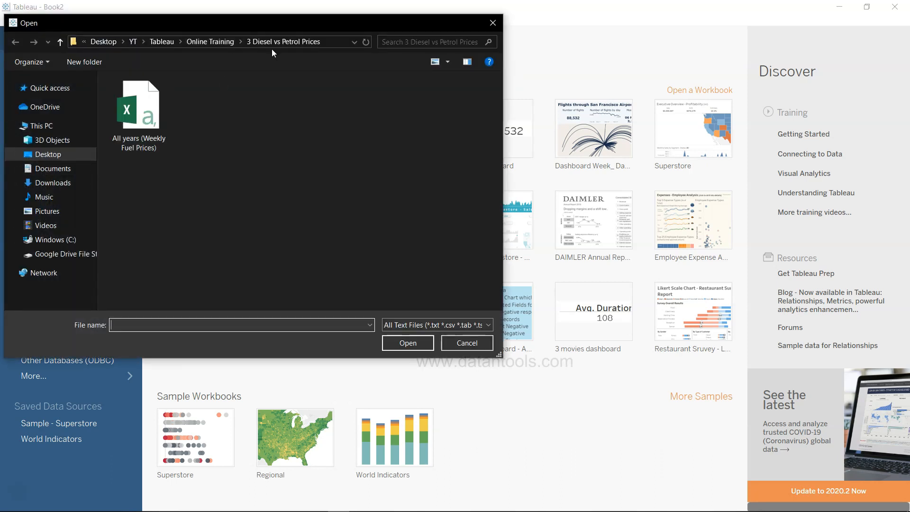
pyautogui.doubleClick(154, 124)
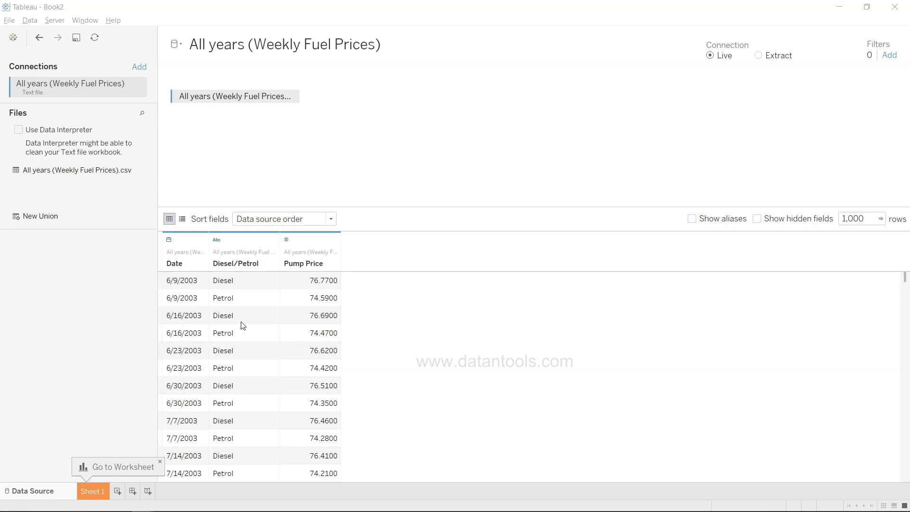
pyautogui.click(102, 493)
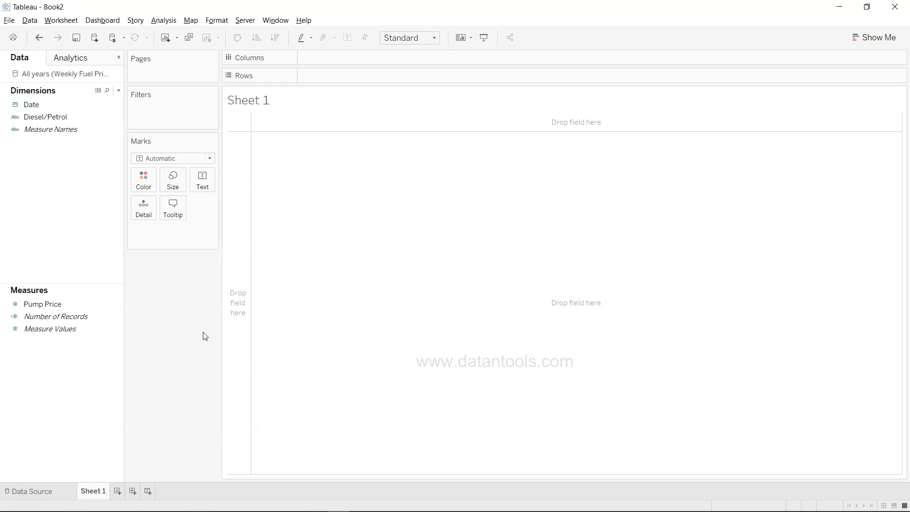
# - Compare the reference dashboard's max, min and average price cards in the browser with the fields available in the Tableau workbook
pyautogui.hotkey('alt', 'Tab')
pyautogui.hotkey('alt', 'Tab')
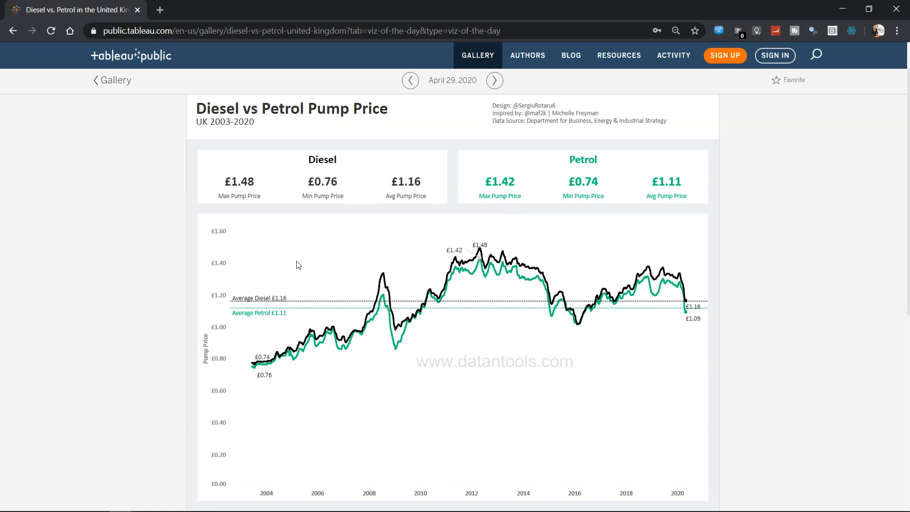
pyautogui.hotkey('alt', 'Tab')
pyautogui.click(66, 116)
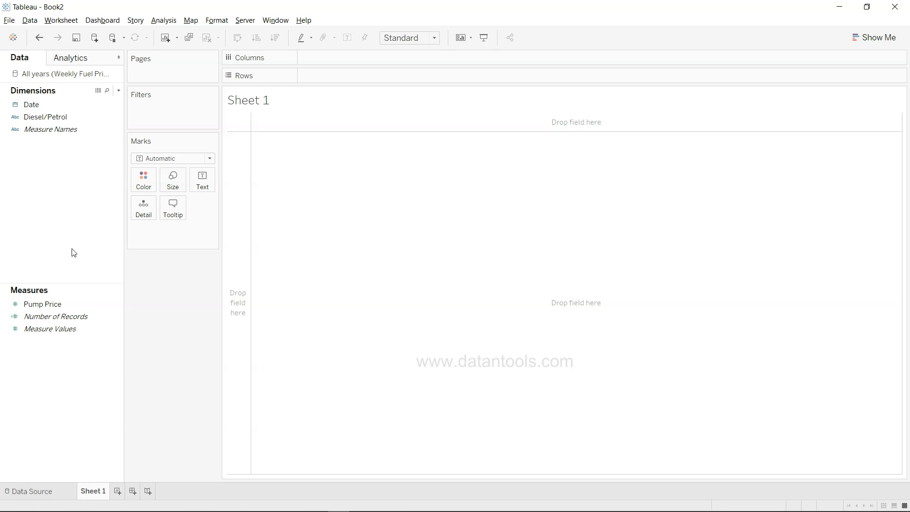
pyautogui.hotkey('alt', 'Tab')
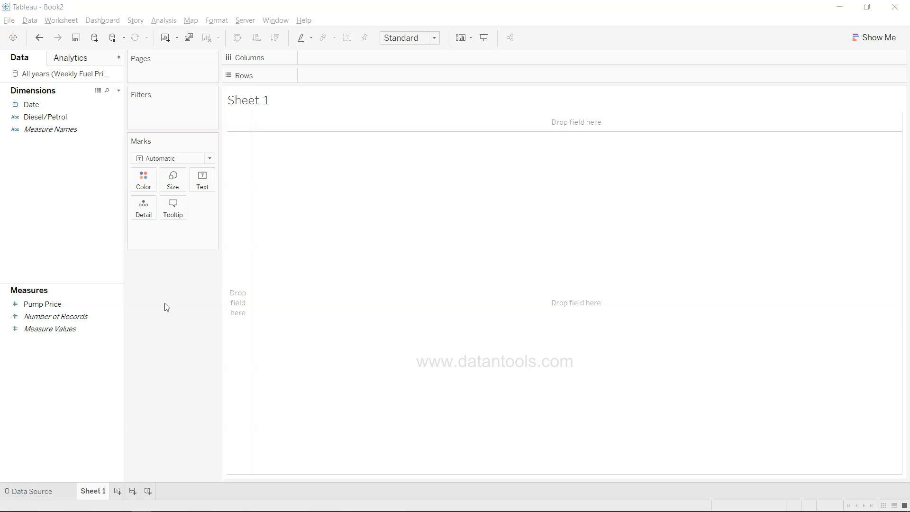
pyautogui.hotkey('alt', 'Tab')
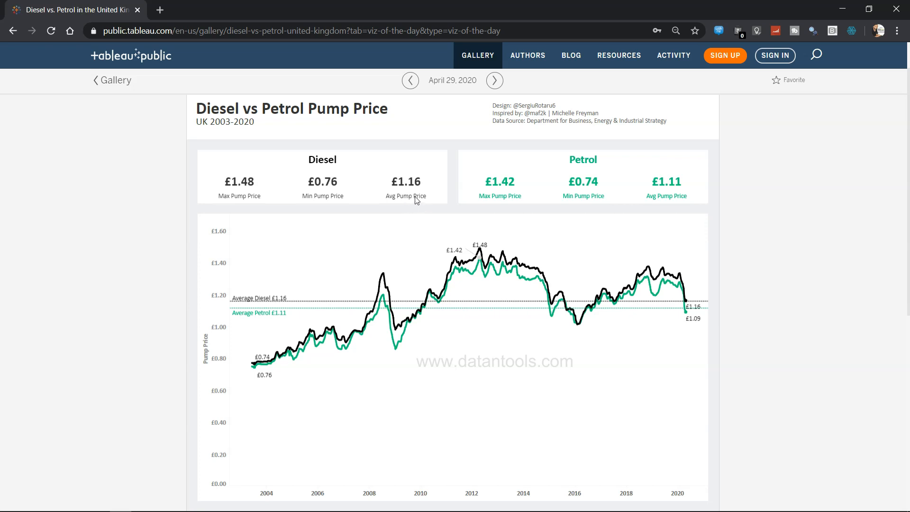
pyautogui.hotkey('alt', 'Tab')
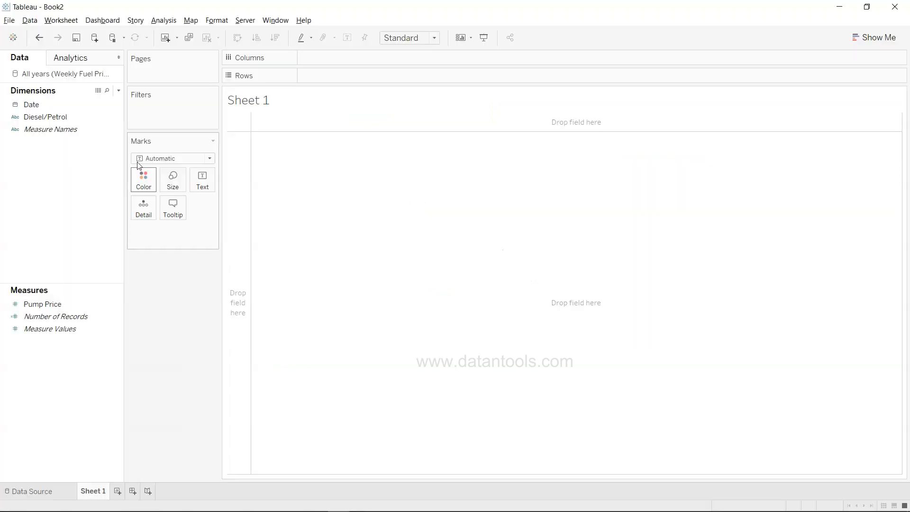
# - Create a calculated field named Max Price with the formula MAX([Pump Price])
pyautogui.click(118, 90)
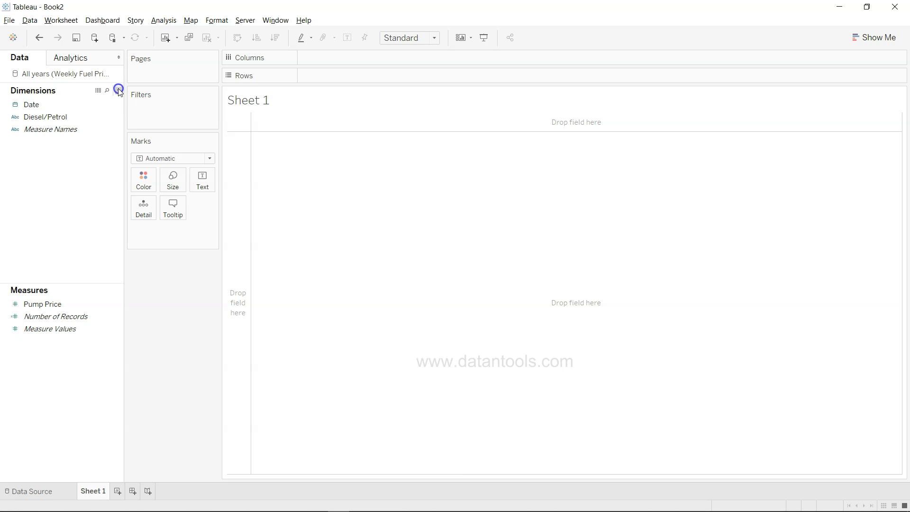
pyautogui.click(110, 101)
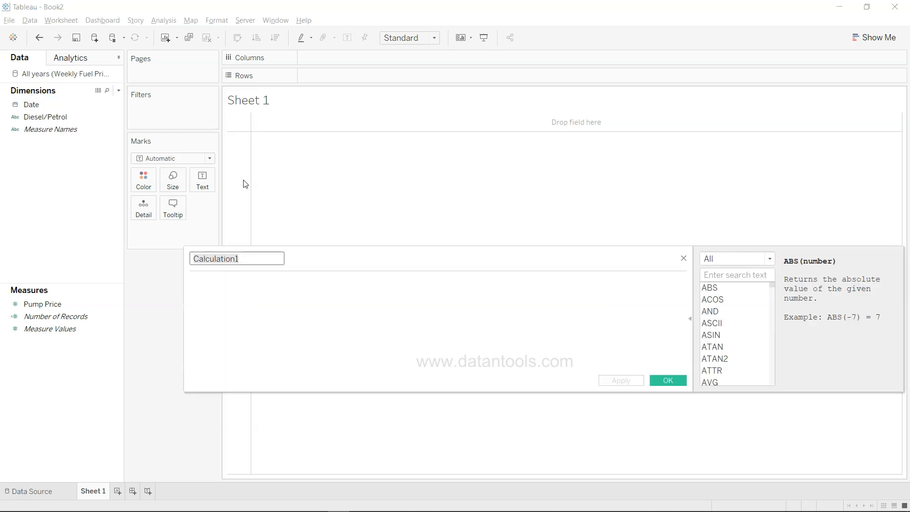
pyautogui.write('M')
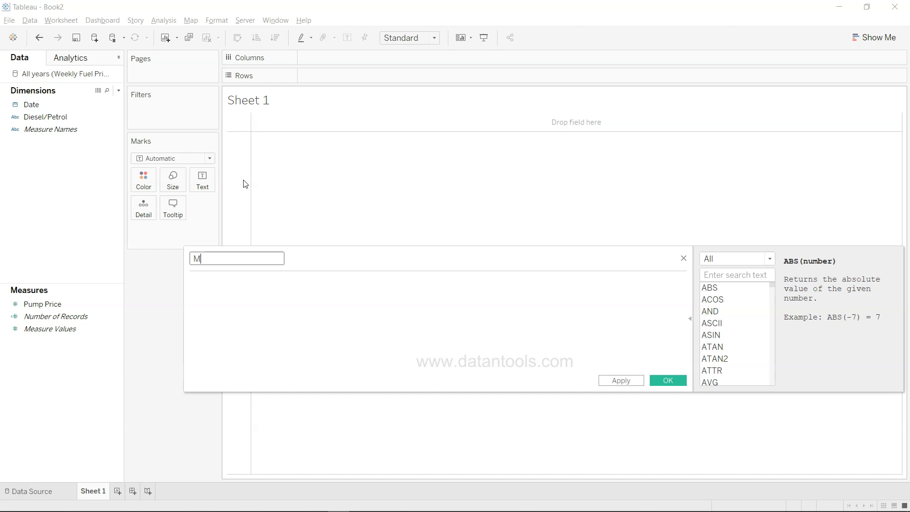
pyautogui.write('ax Price')
pyautogui.press('Tab')
pyautogui.write('MAX')
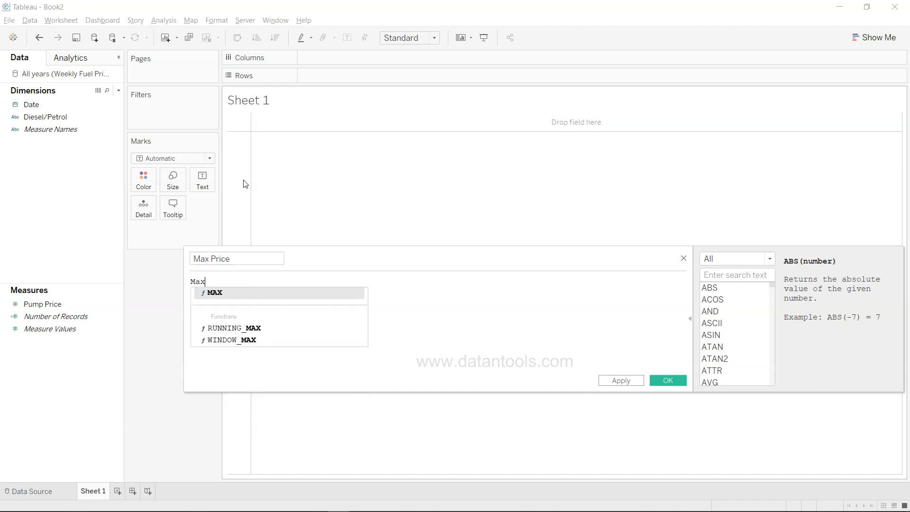
pyautogui.press('Return')
pyautogui.write('Pu')
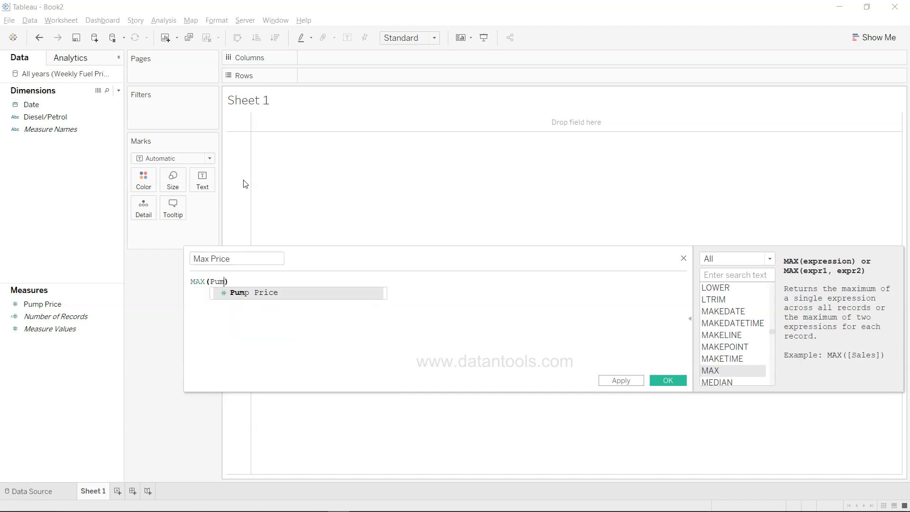
pyautogui.write('m')
pyautogui.press('Return')
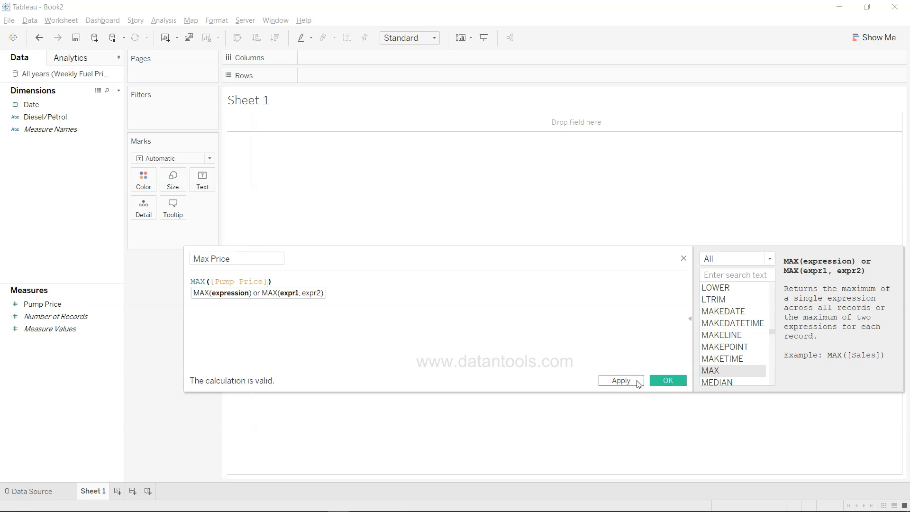
pyautogui.click(668, 380)
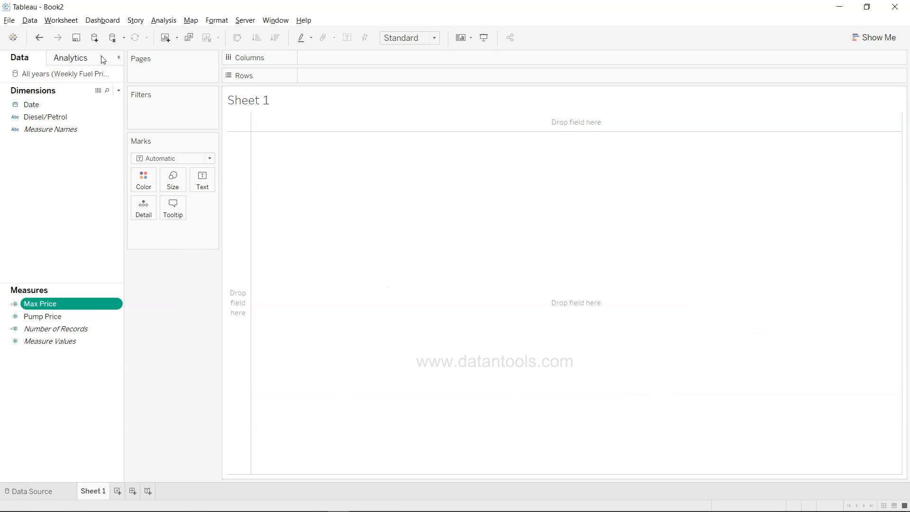
# - Create a calculated field named Min with the formula MIN([Pump Price])
pyautogui.click(119, 90)
pyautogui.click(106, 100)
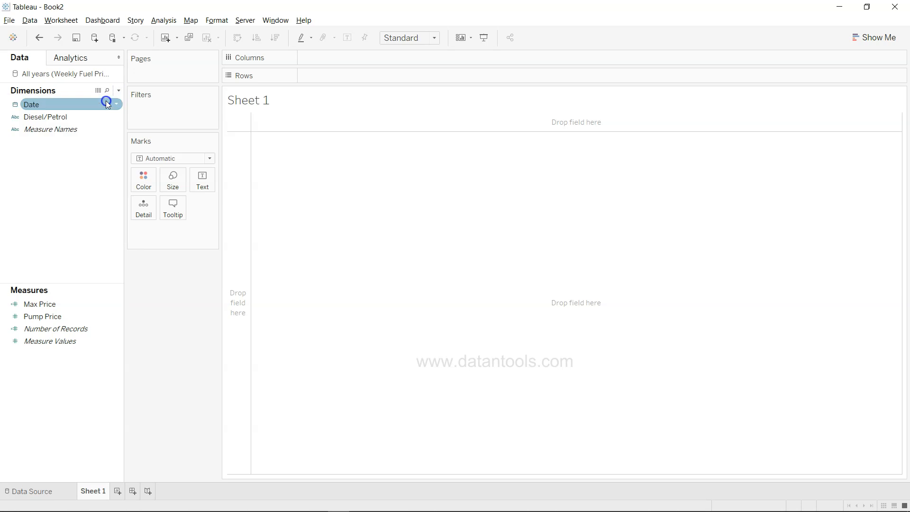
pyautogui.write('Minmi')
pyautogui.press('Return')
pyautogui.write('pump')
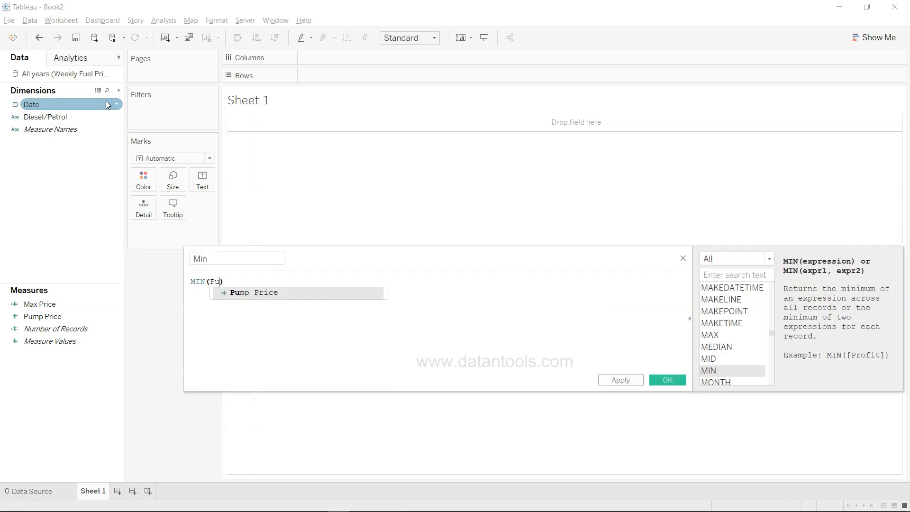
pyautogui.press('Return')
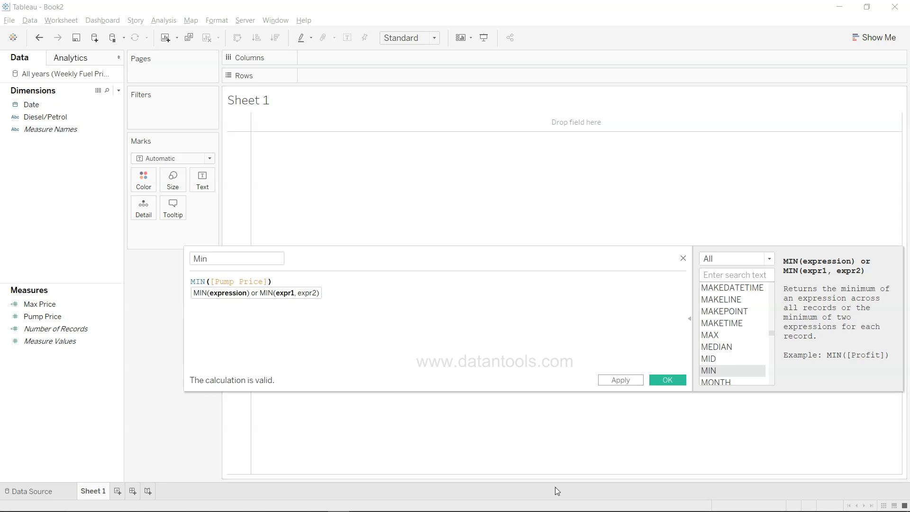
pyautogui.click(668, 380)
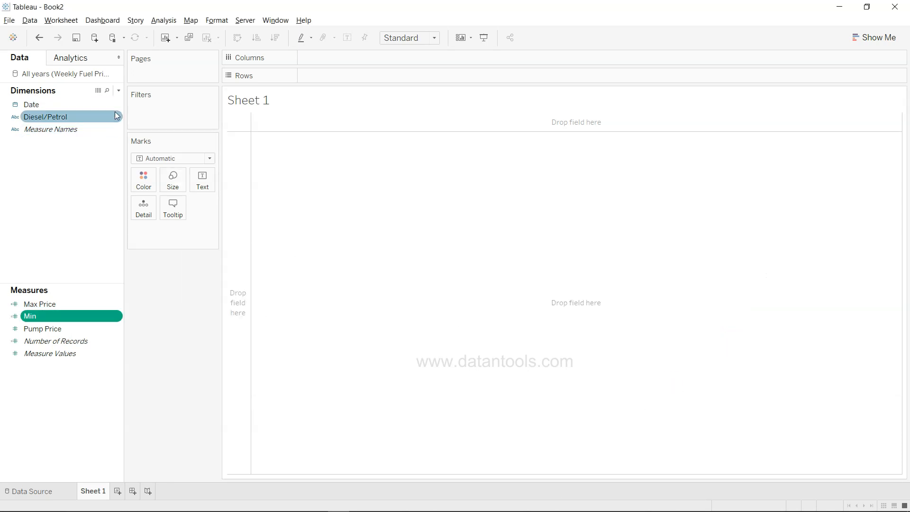
# - Rename the Min calculated field as Min Price
pyautogui.doubleClick(49, 317)
pyautogui.moveTo(322, 78); pyautogui.dragTo(163, 308)
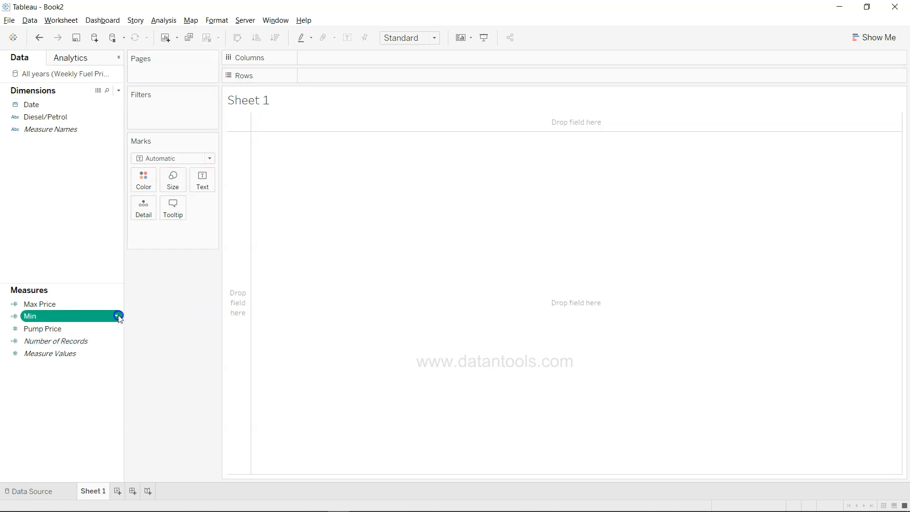
pyautogui.click(119, 317)
pyautogui.click(179, 140)
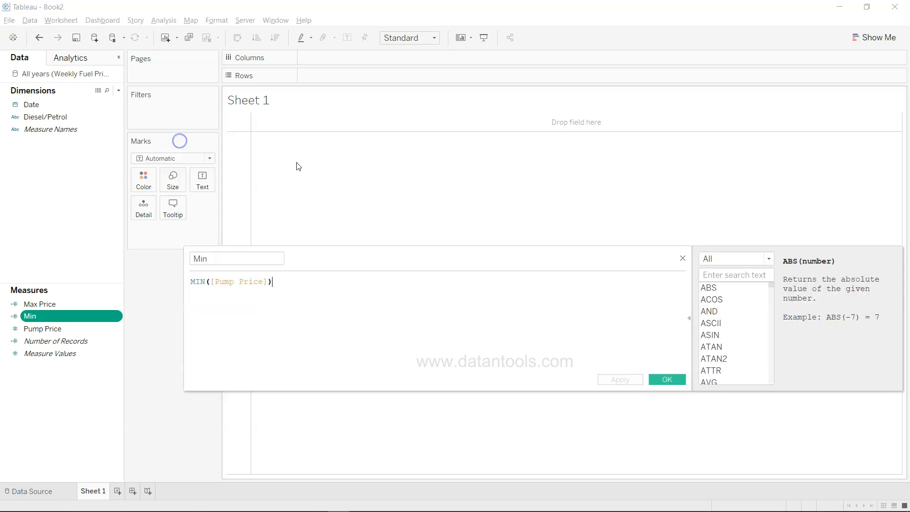
pyautogui.click(239, 260)
pyautogui.write('Pric')
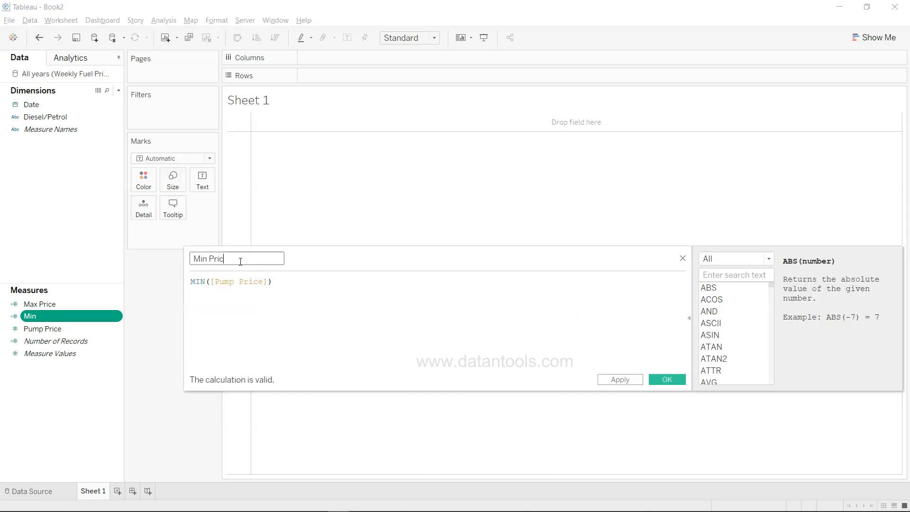
pyautogui.click(666, 379)
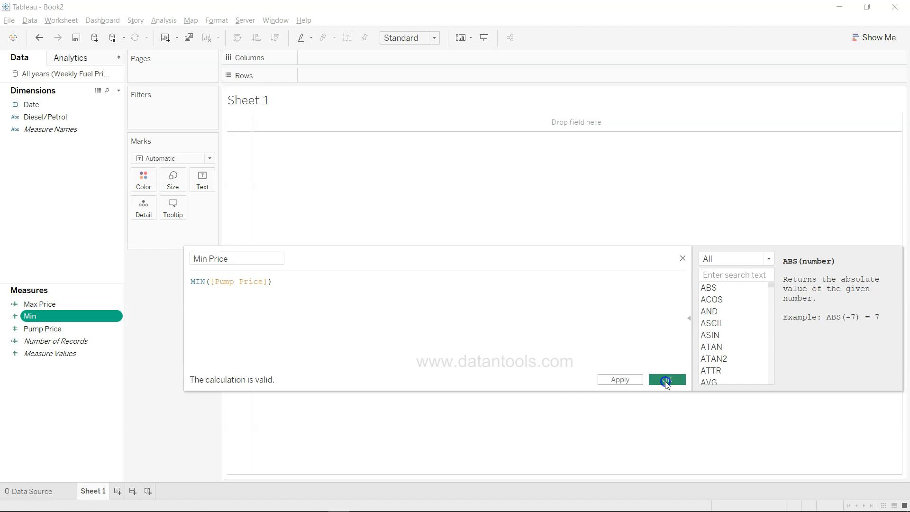
# - Create a calculated field named Avg Price with the formula AVG([Pump Price])
pyautogui.click(118, 90)
pyautogui.click(102, 102)
pyautogui.write('Avg Price')
pyautogui.press('Tab')
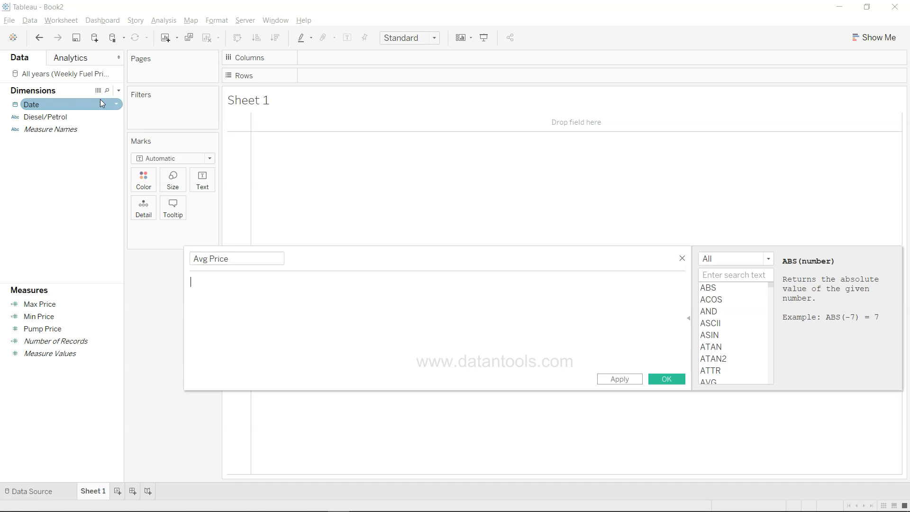
pyautogui.write('AVG')
pyautogui.press('Return')
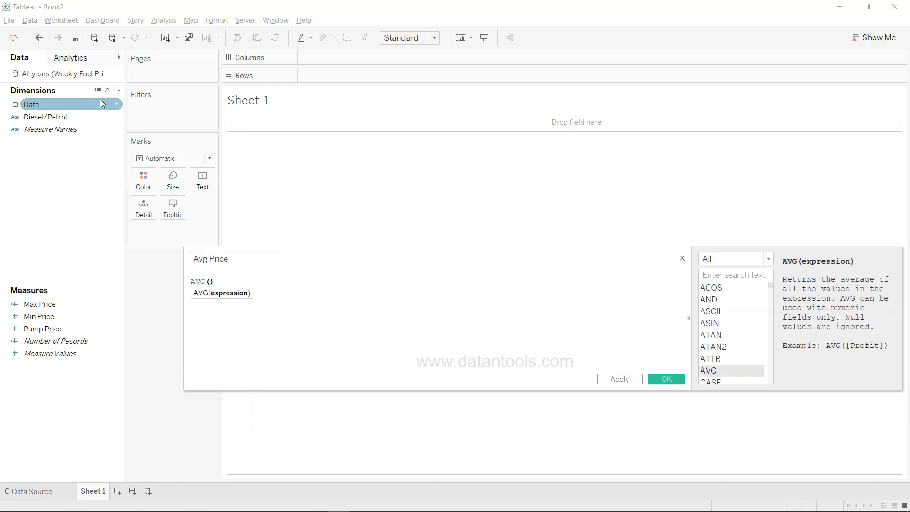
pyautogui.write('[Pum')
pyautogui.press('Return')
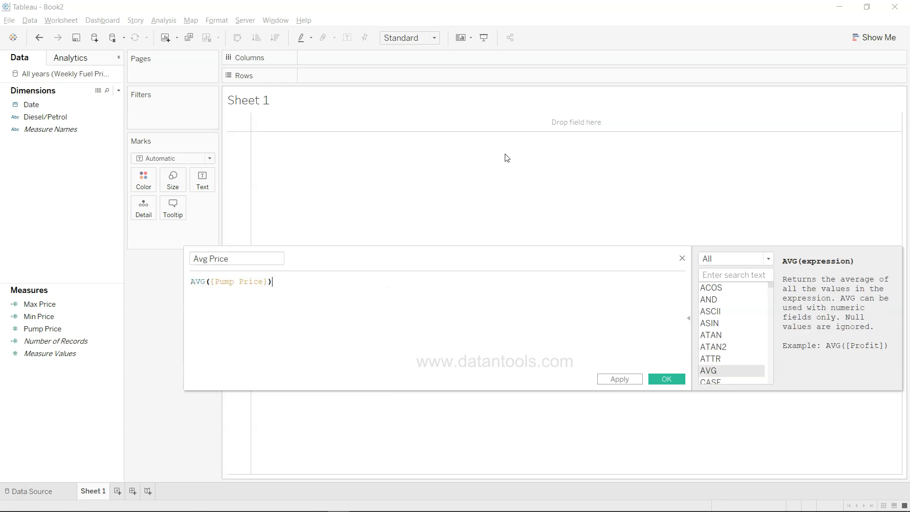
pyautogui.click(665, 379)
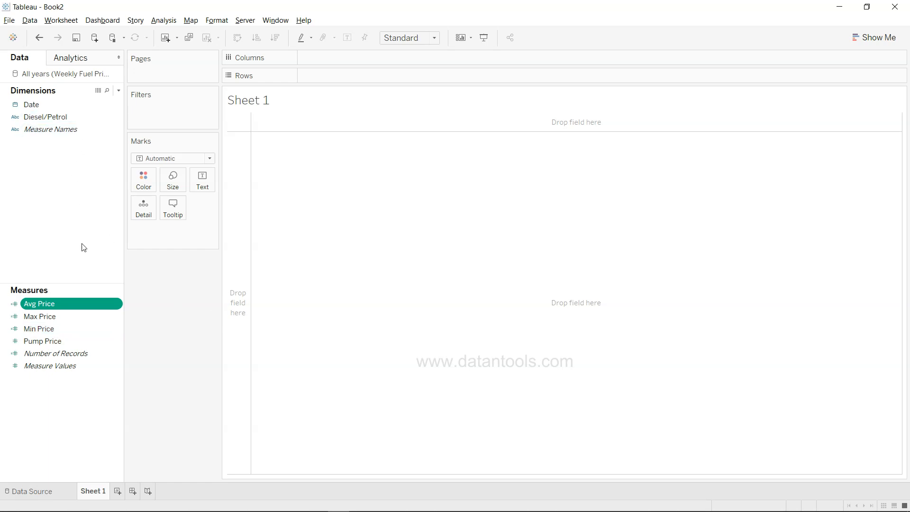
# - Place the Diesel/Petrol dimension on Columns in Sheet 1
pyautogui.click(80, 118)
pyautogui.moveTo(81, 119); pyautogui.dragTo(379, 61)
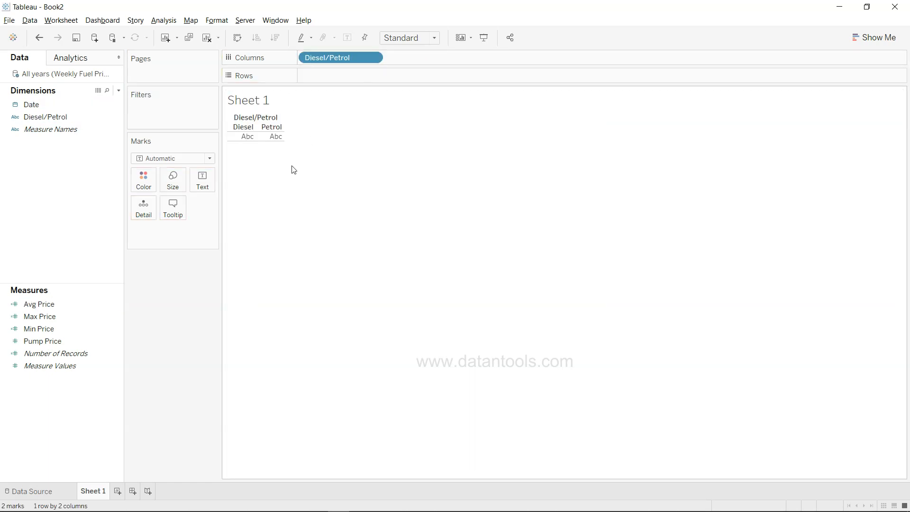
# - Add Measure Names to Columns after Diesel/Petrol and show Measure Values as the text marks
pyautogui.click(88, 343)
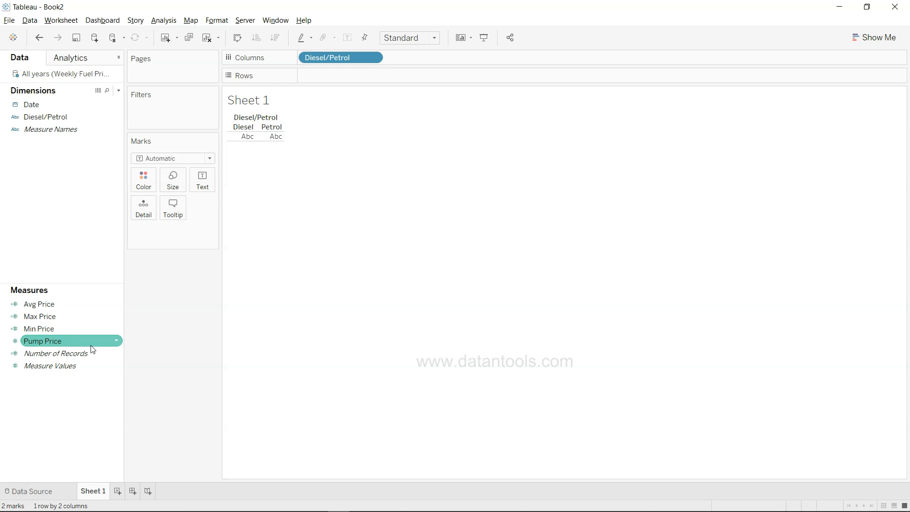
pyautogui.click(71, 305)
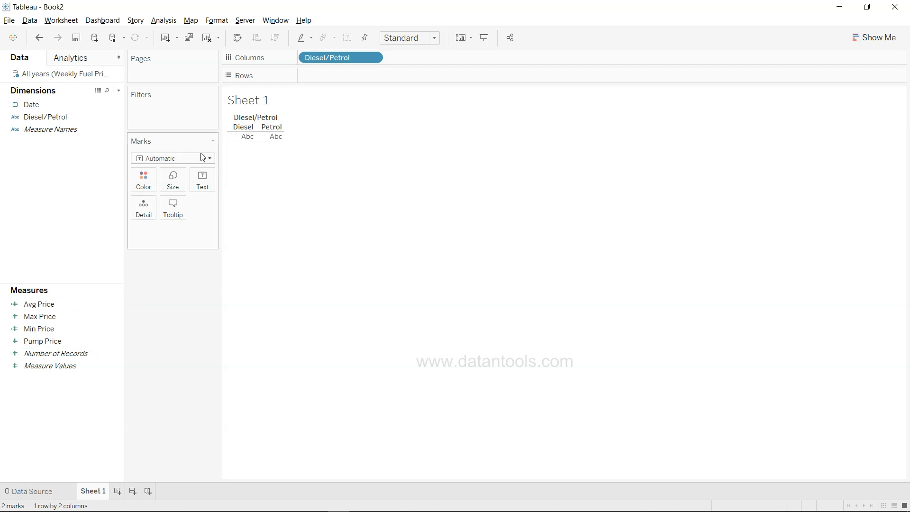
pyautogui.click(85, 128)
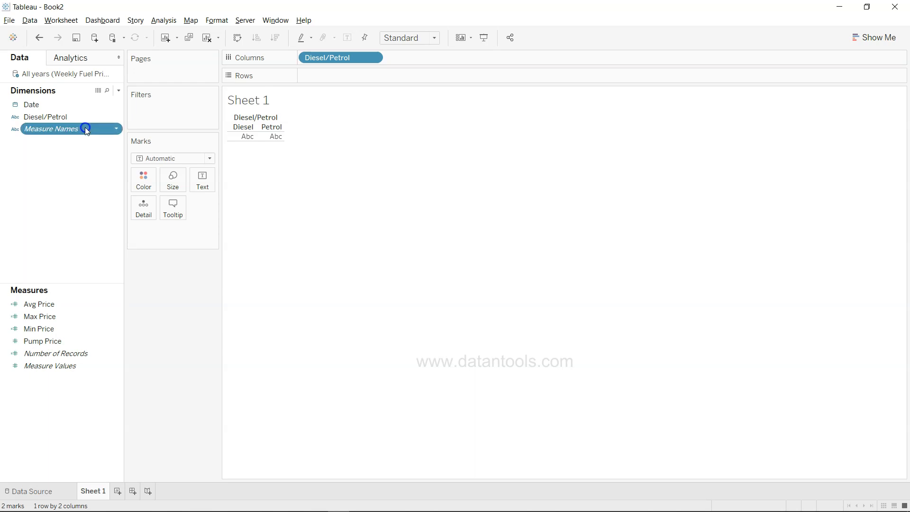
pyautogui.moveTo(87, 131); pyautogui.dragTo(447, 61)
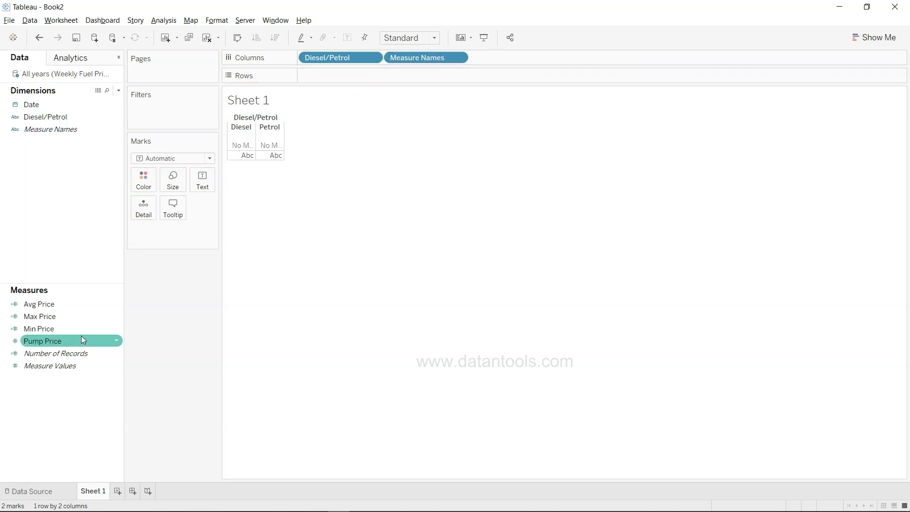
pyautogui.moveTo(77, 374); pyautogui.dragTo(204, 190)
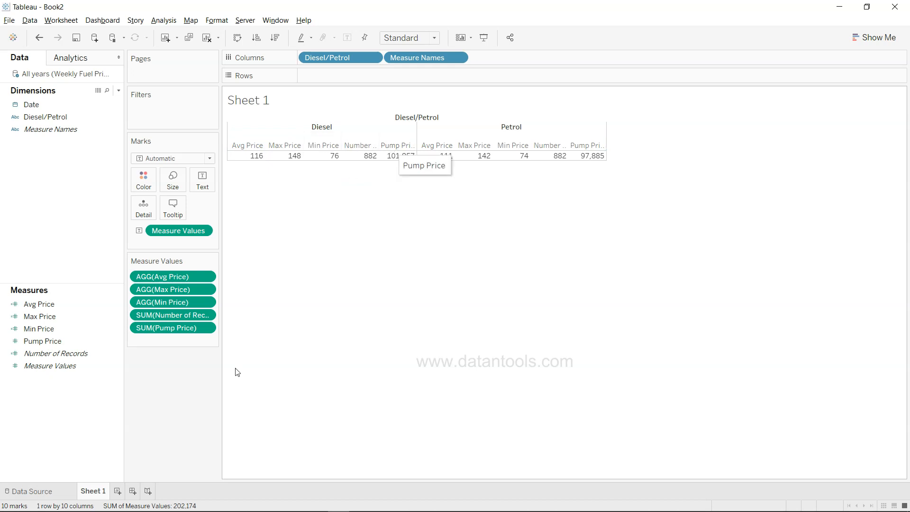
# - Remove Pump Price and Number of Records from the measure values and fit the sheet to Entire View
pyautogui.moveTo(174, 331); pyautogui.dragTo(163, 412)
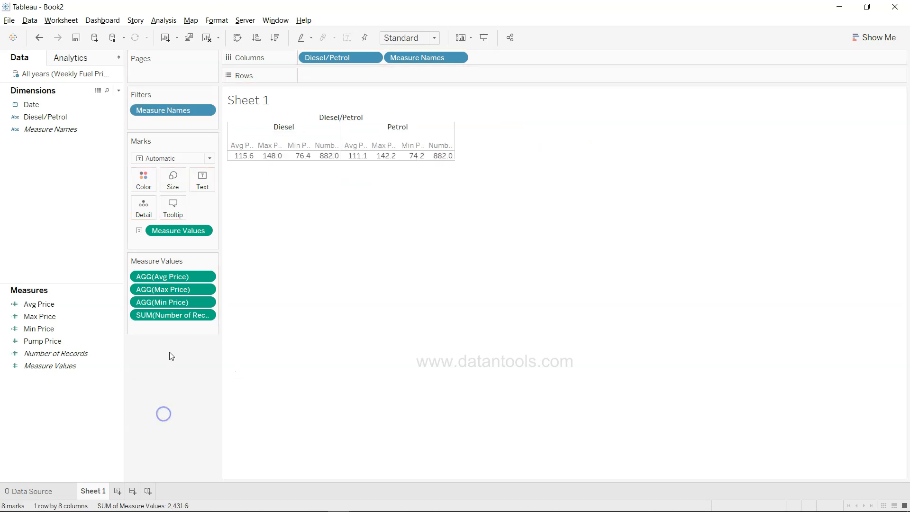
pyautogui.moveTo(185, 319); pyautogui.dragTo(178, 413)
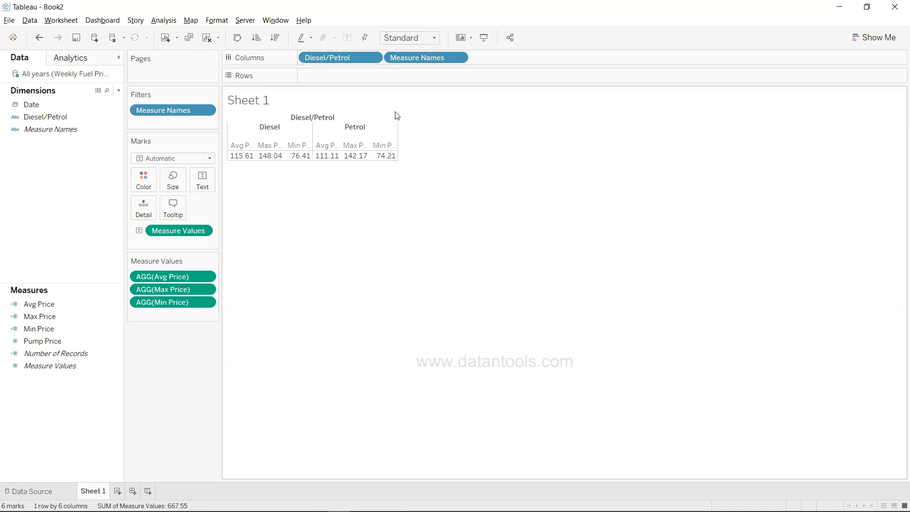
pyautogui.click(435, 38)
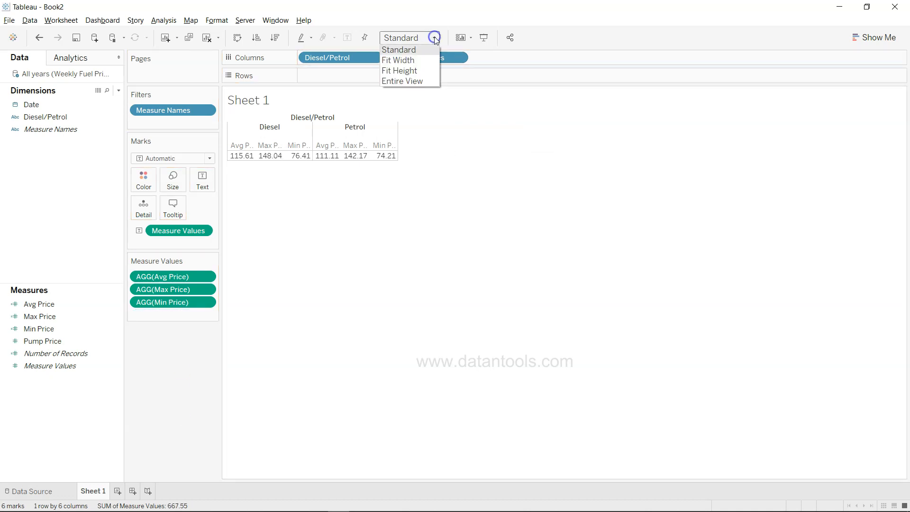
pyautogui.click(426, 80)
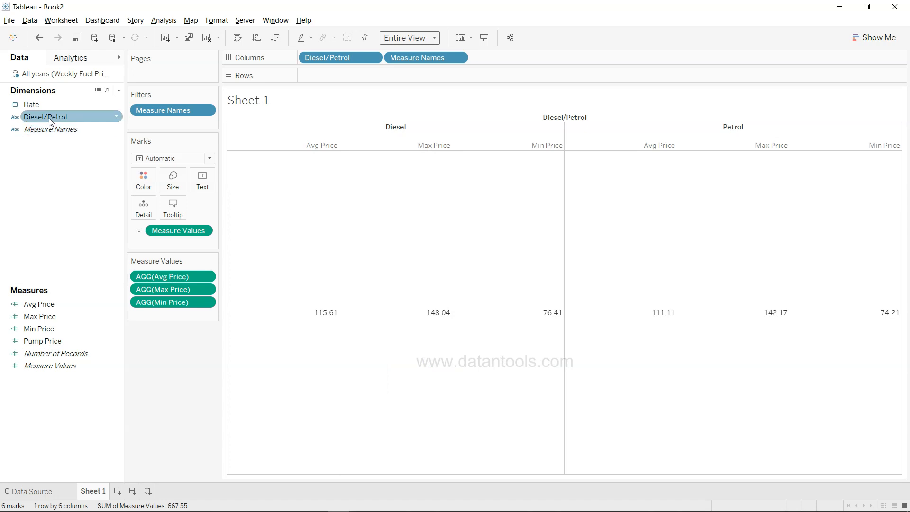
# - Filter the sheet by Diesel/Petrol, keeping only Diesel
pyautogui.moveTo(56, 121); pyautogui.dragTo(167, 120)
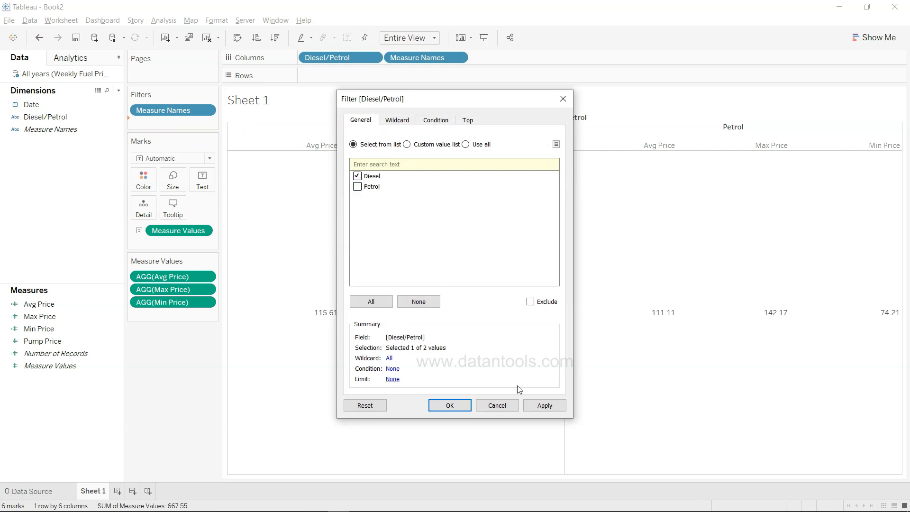
pyautogui.click(538, 407)
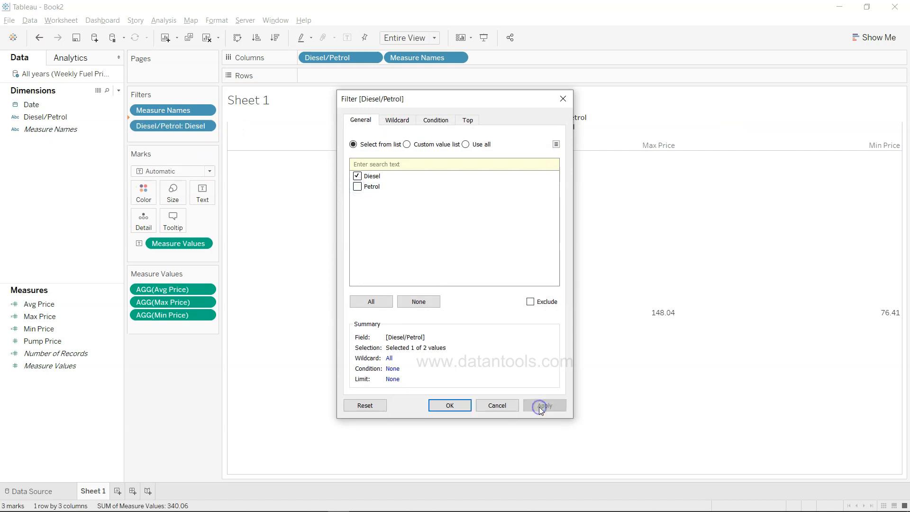
pyautogui.click(448, 406)
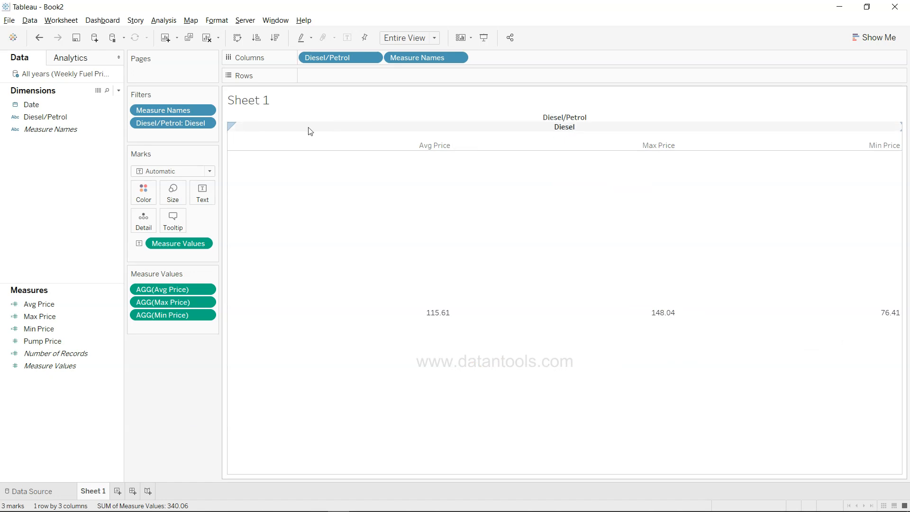
# - Hide the sheet title and the Diesel/Petrol field label above the columns
pyautogui.rightClick(266, 104)
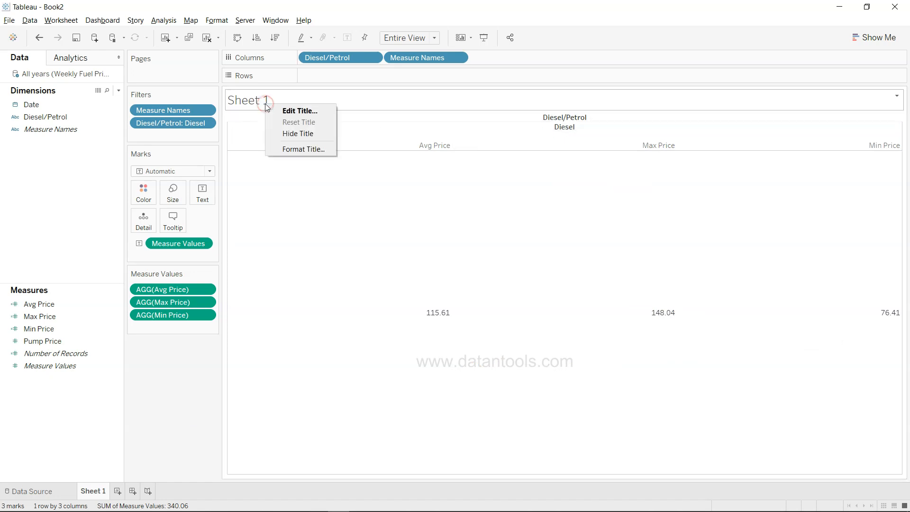
pyautogui.click(311, 133)
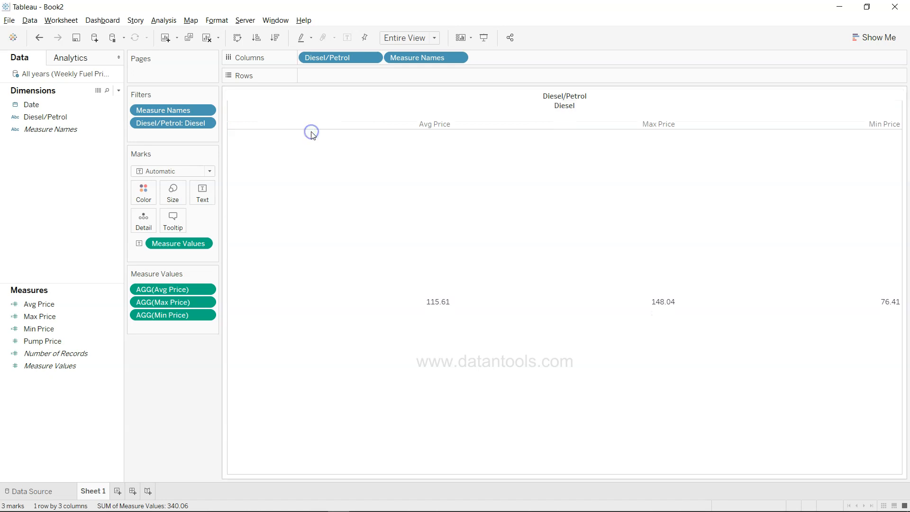
pyautogui.rightClick(556, 100)
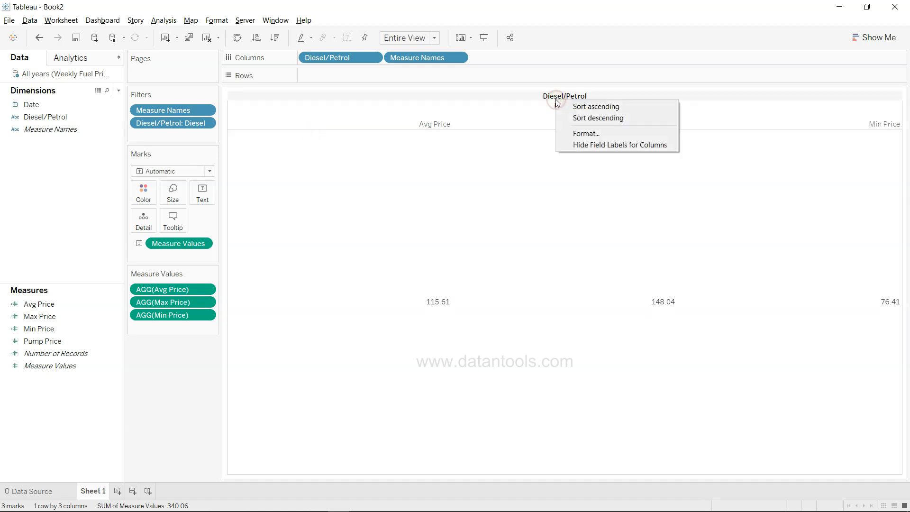
pyautogui.click(587, 144)
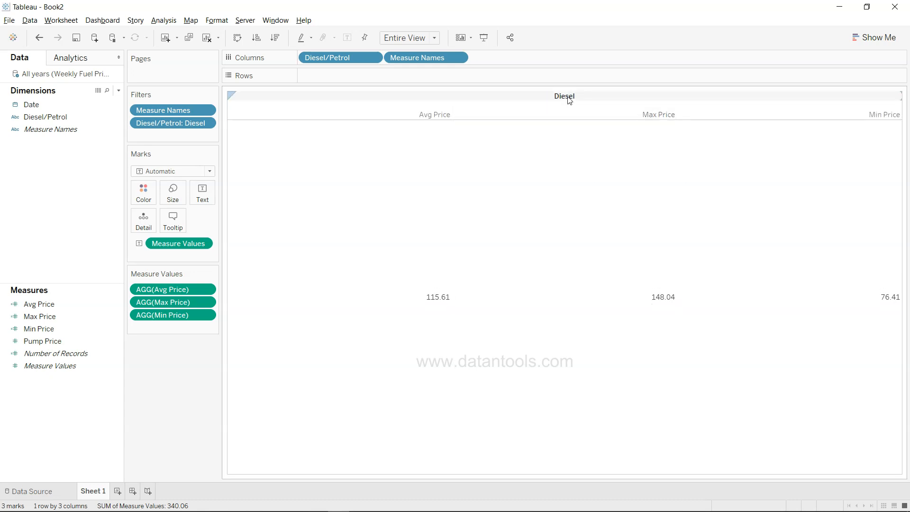
# - Hide the Diesel column header above the price measures and clear the selection
pyautogui.click(567, 96)
pyautogui.click(542, 165)
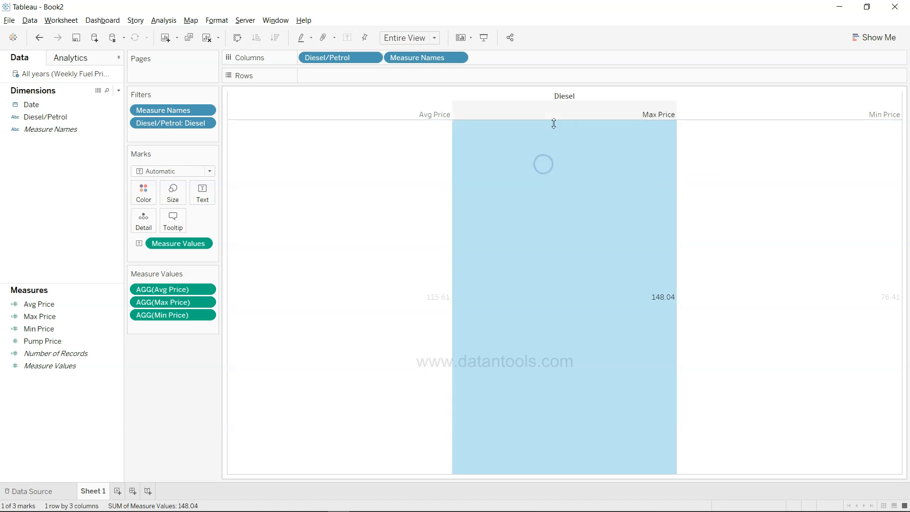
pyautogui.click(553, 98)
pyautogui.rightClick(553, 98)
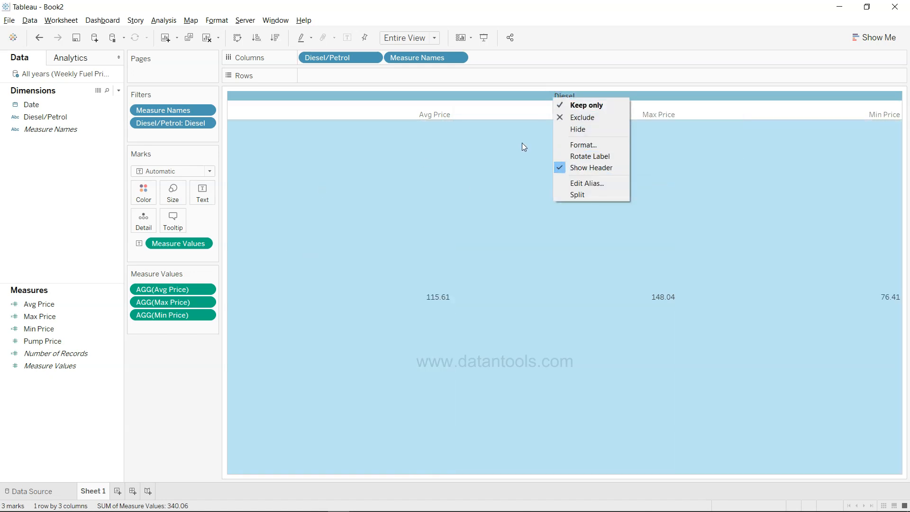
pyautogui.click(601, 167)
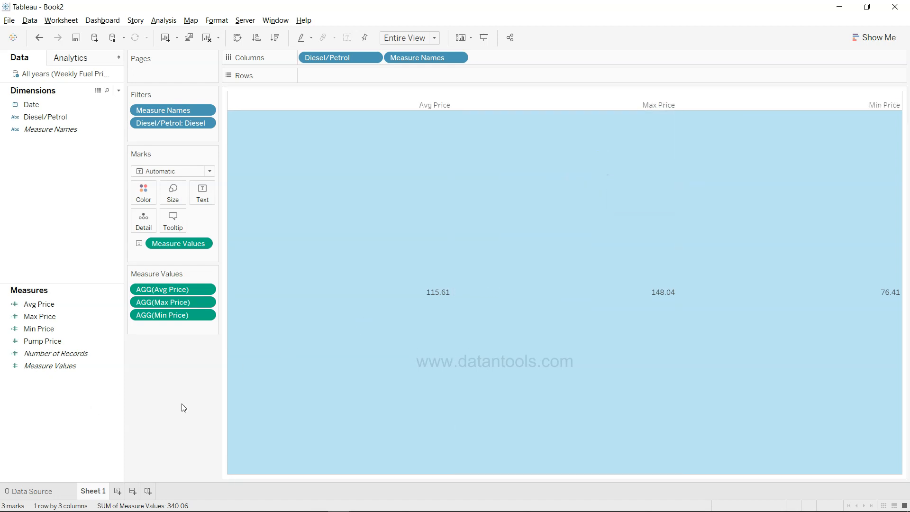
pyautogui.click(195, 407)
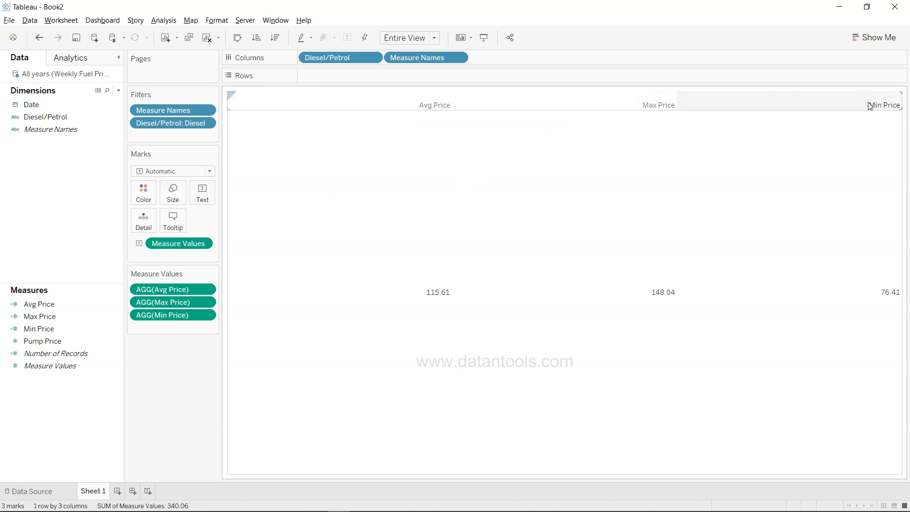
# - Rename Sheet 1 as Diesel and show the sheet title again
pyautogui.doubleClick(98, 496)
pyautogui.write('die')
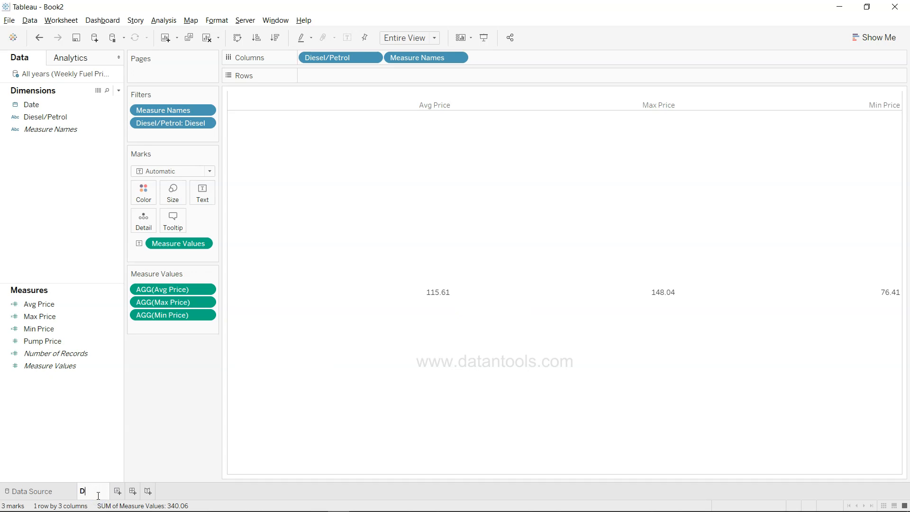
pyautogui.press('Return')
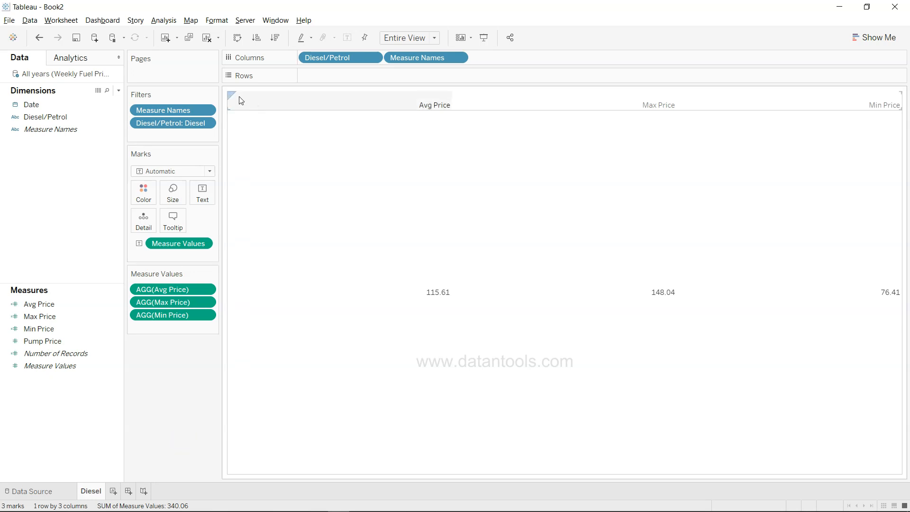
pyautogui.rightClick(233, 94)
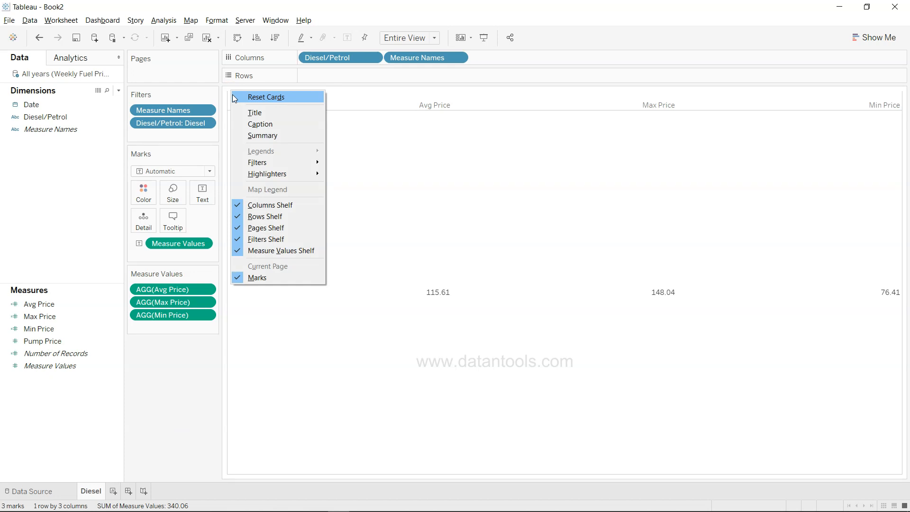
pyautogui.click(251, 112)
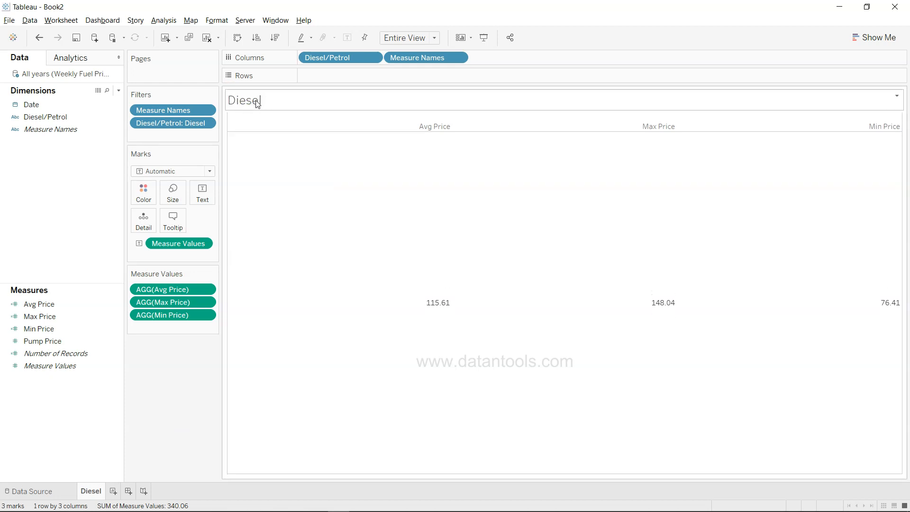
# - Centre the sheet title and set its font to Tableau Bold
pyautogui.doubleClick(307, 104)
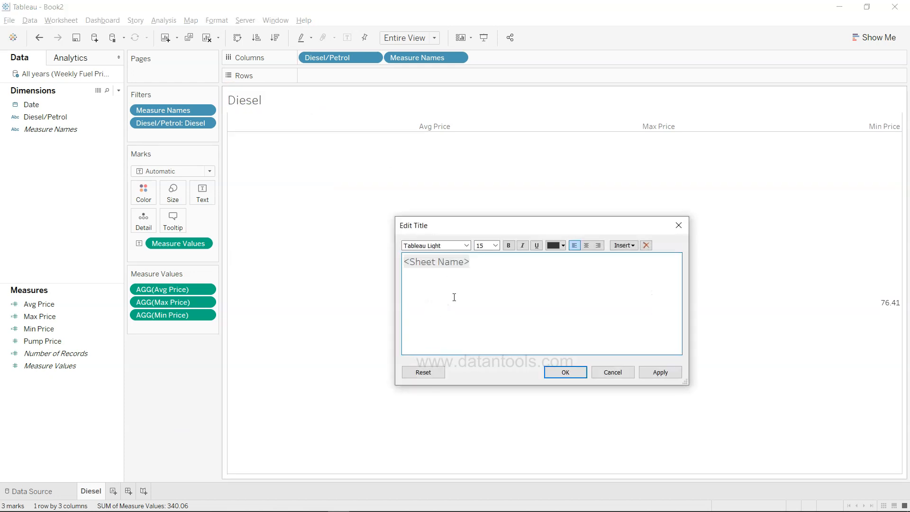
pyautogui.hotkey('ctrl', 'a')
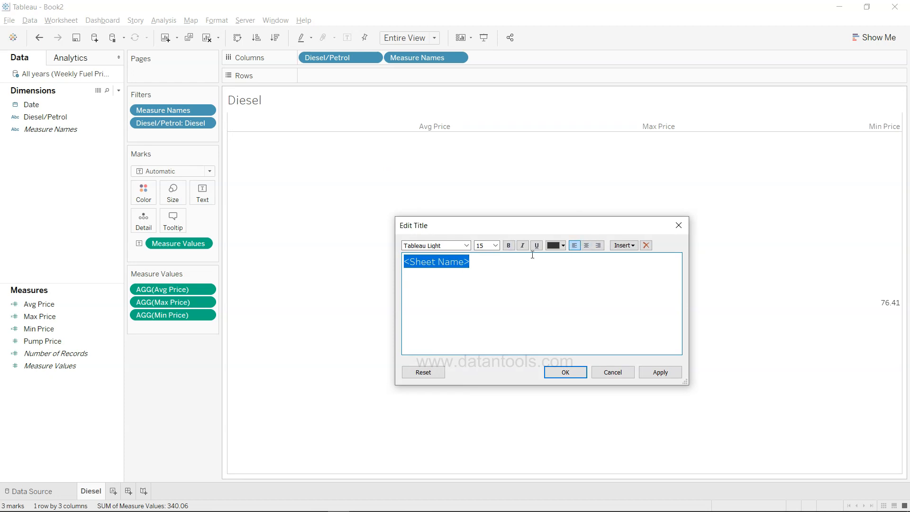
pyautogui.click(586, 245)
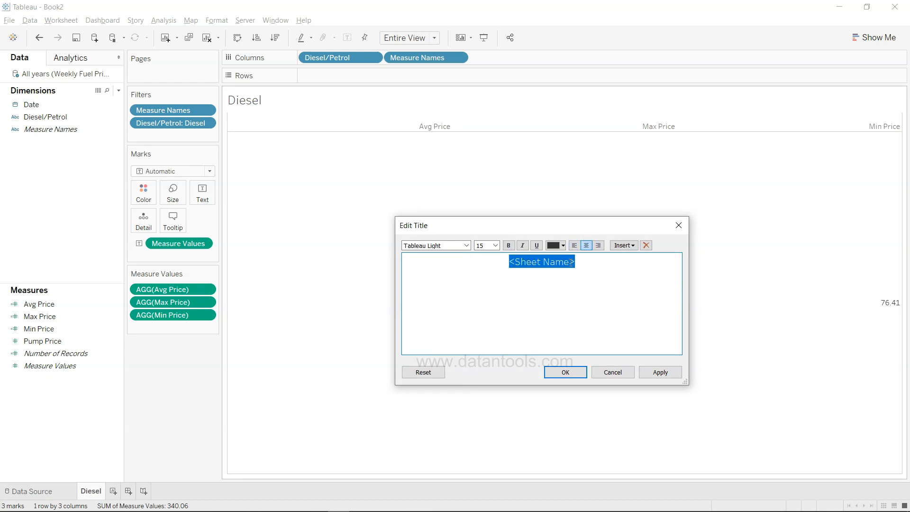
pyautogui.click(467, 246)
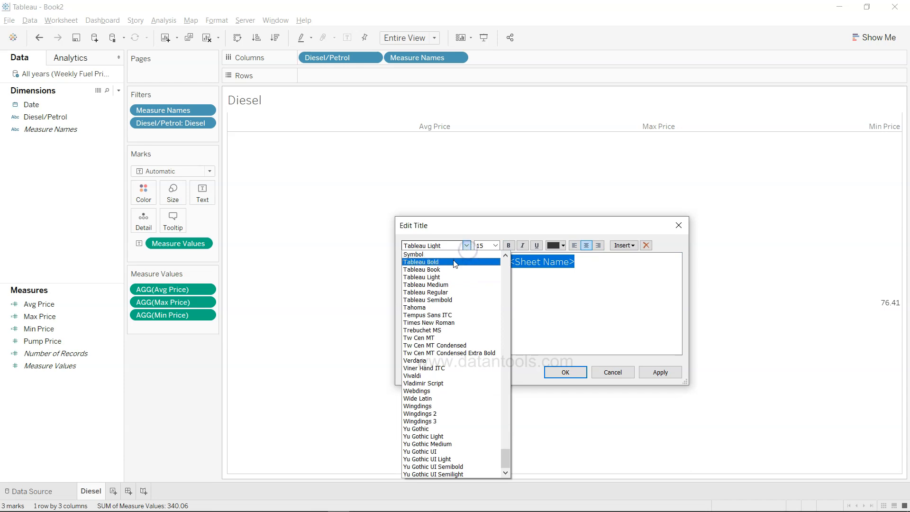
pyautogui.click(453, 261)
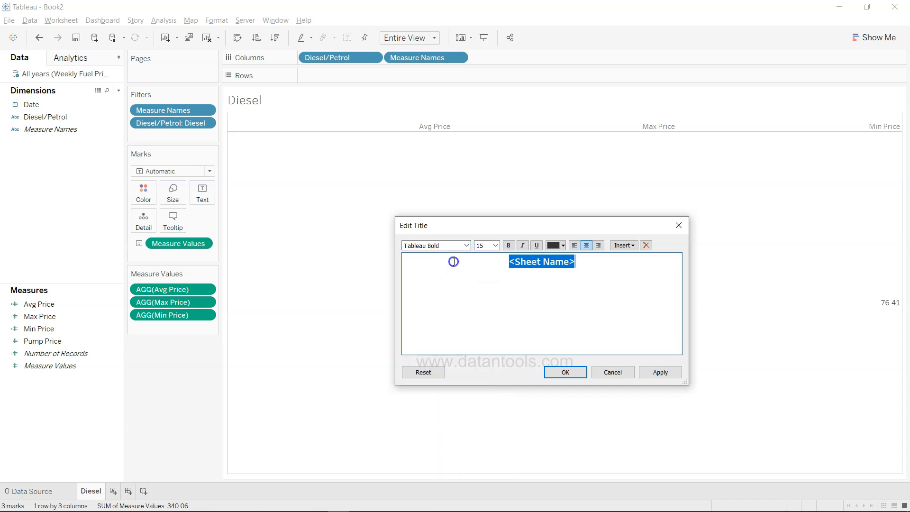
pyautogui.click(654, 371)
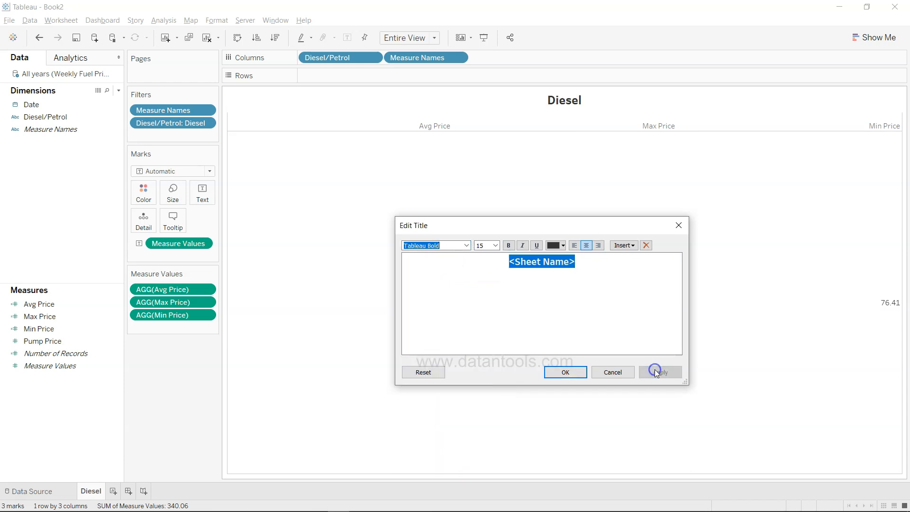
pyautogui.click(567, 375)
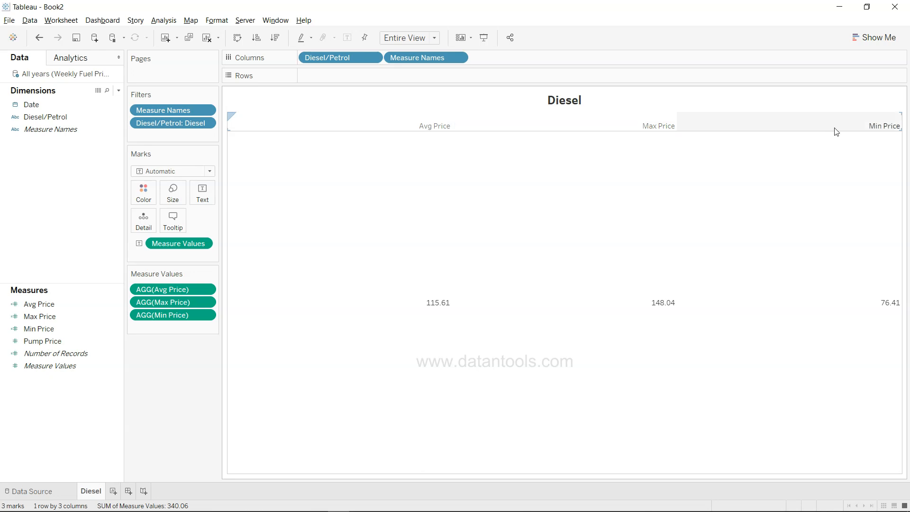
# - Centre the measure value text horizontally and check the layout against the reference dashboard in the browser
pyautogui.click(206, 199)
pyautogui.click(260, 230)
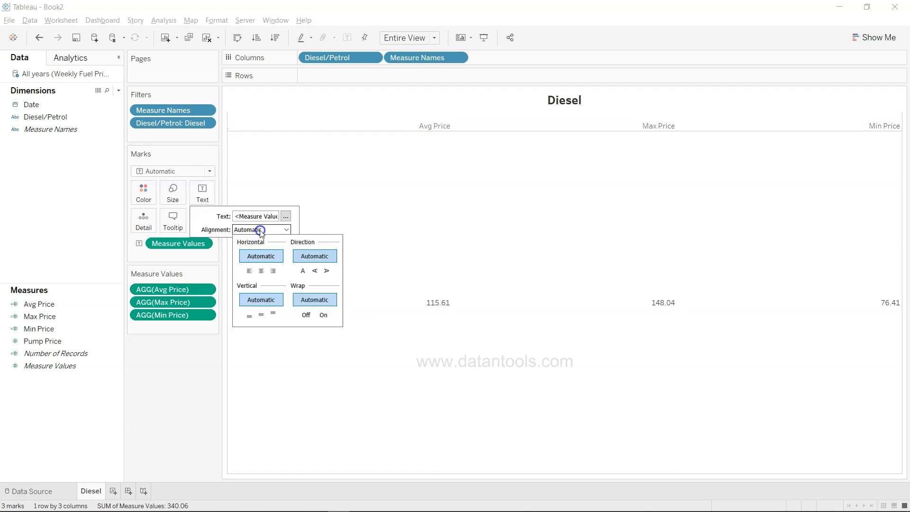
pyautogui.click(261, 271)
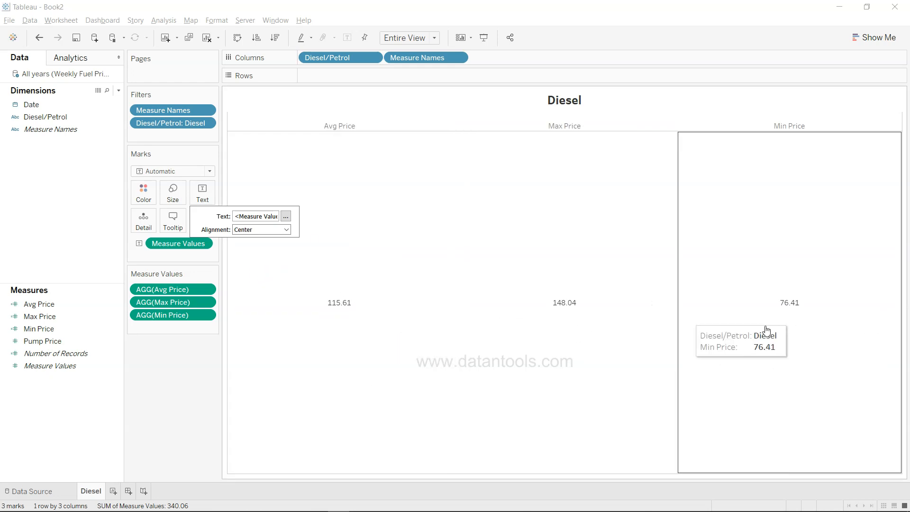
pyautogui.hotkey('alt', 'Tab')
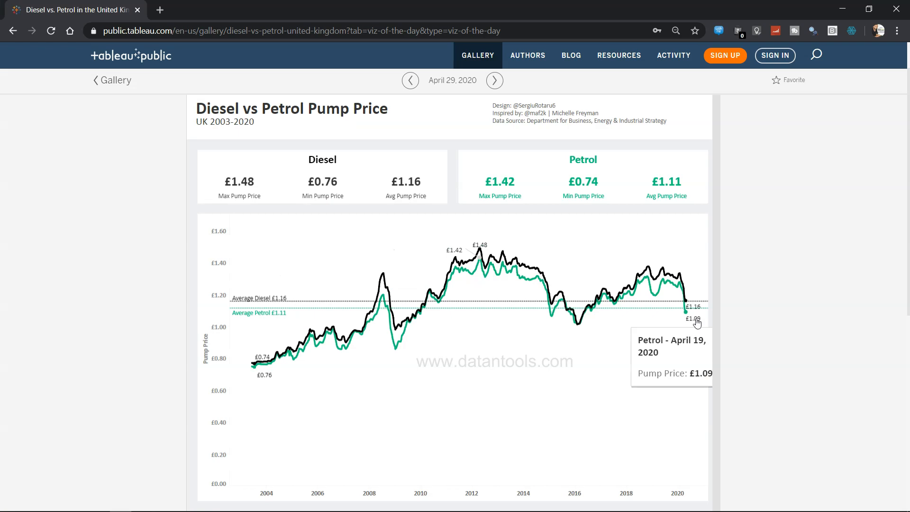
pyautogui.hotkey('alt', 'Tab')
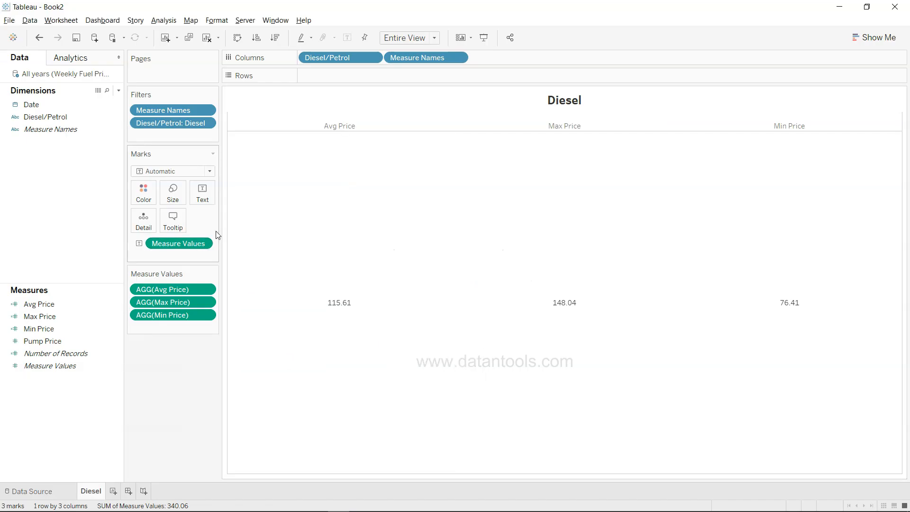
# - Add Measure Names to the text labels of the price values, using the reference dashboard in the browser as the layout guide
pyautogui.hotkey('alt', 'Tab')
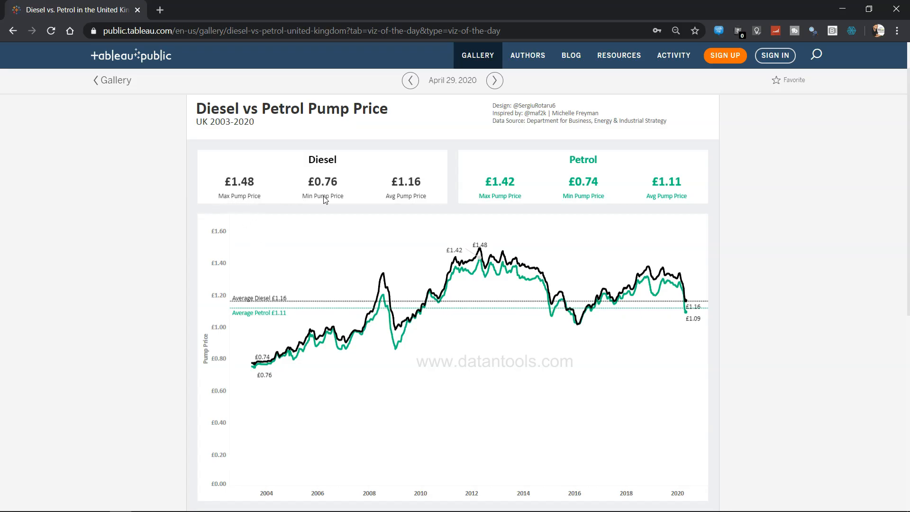
pyautogui.hotkey('alt', 'Tab')
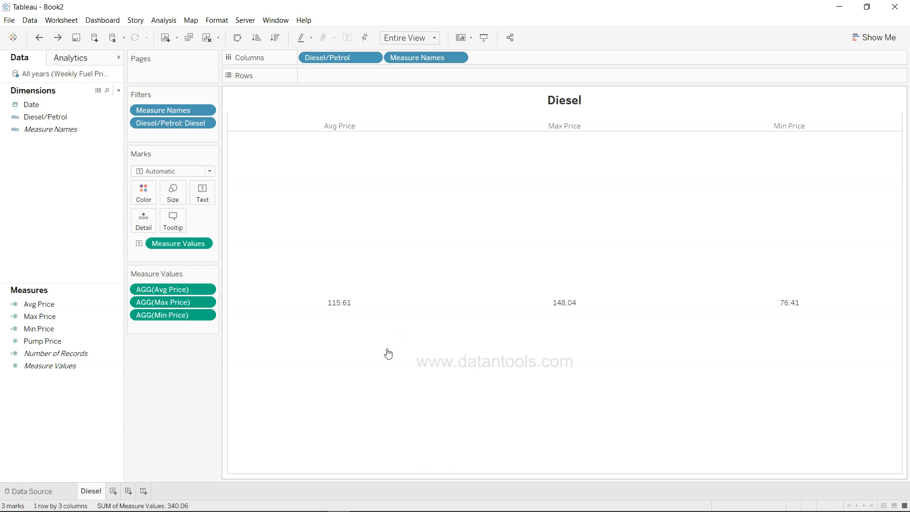
pyautogui.click(51, 130)
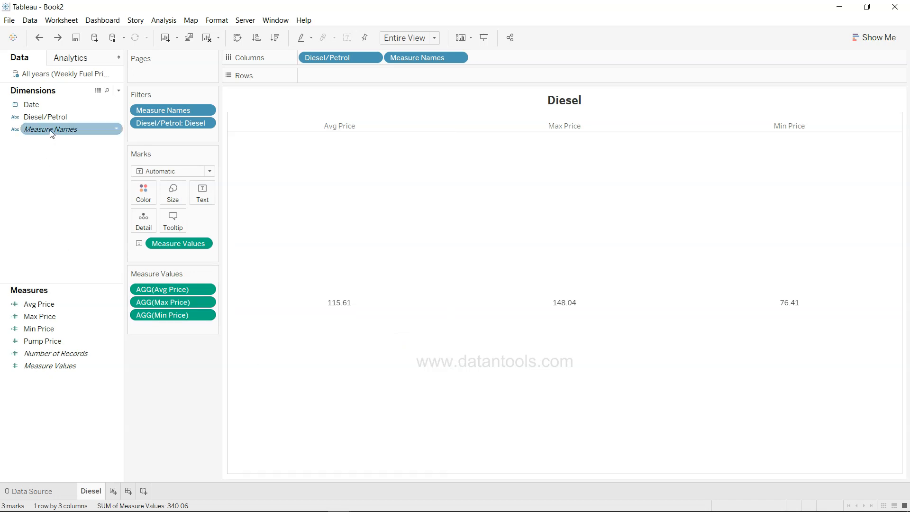
pyautogui.moveTo(51, 132); pyautogui.dragTo(201, 189)
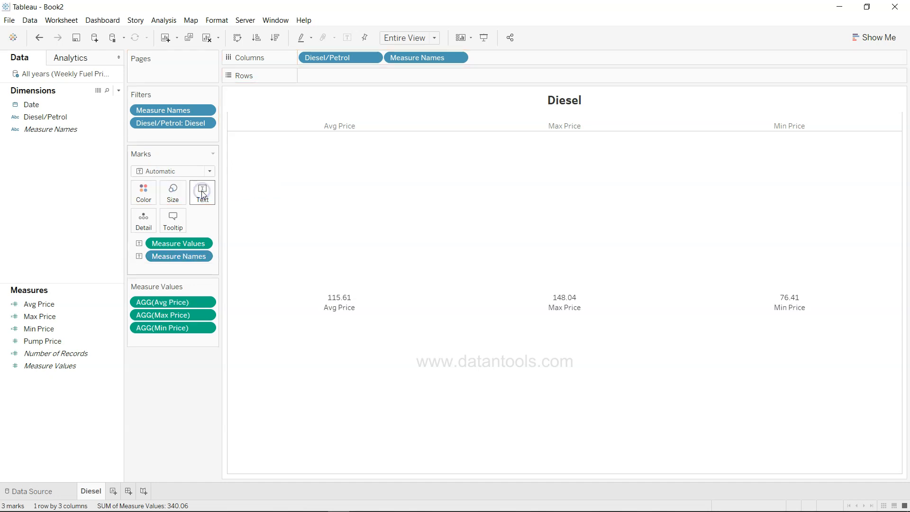
pyautogui.moveTo(337, 315)
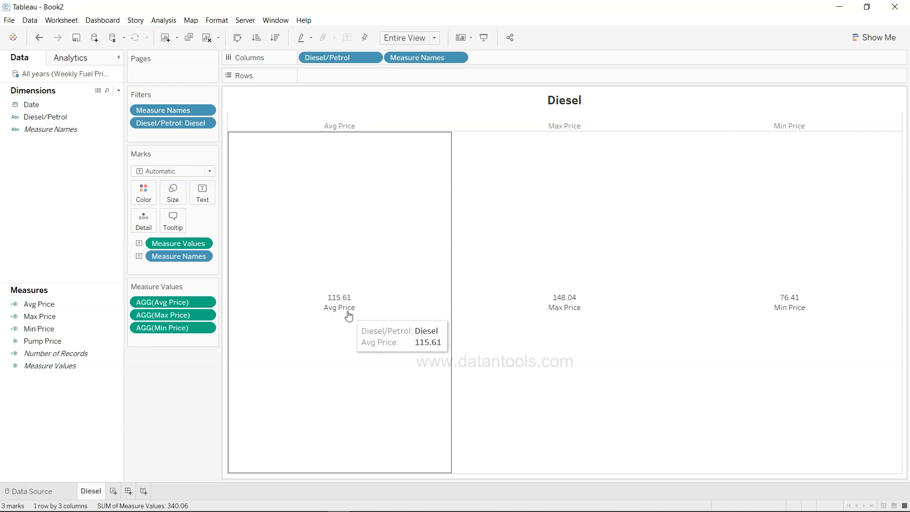
pyautogui.moveTo(545, 324)
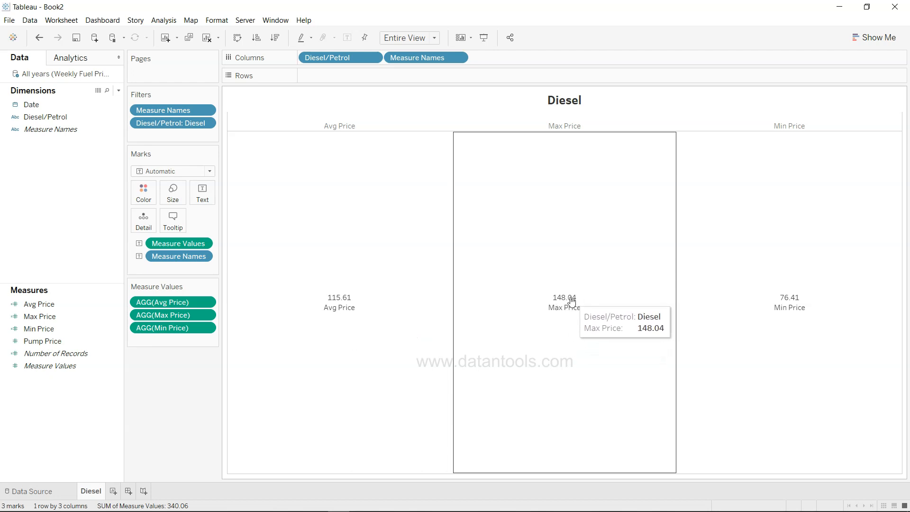
pyautogui.hotkey('alt', 'Tab')
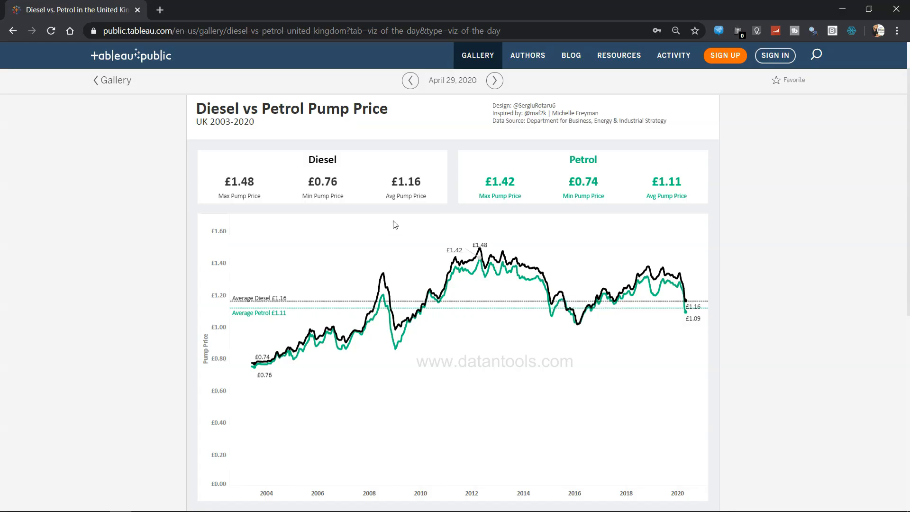
pyautogui.hotkey('alt', 'Tab')
pyautogui.moveTo(328, 291)
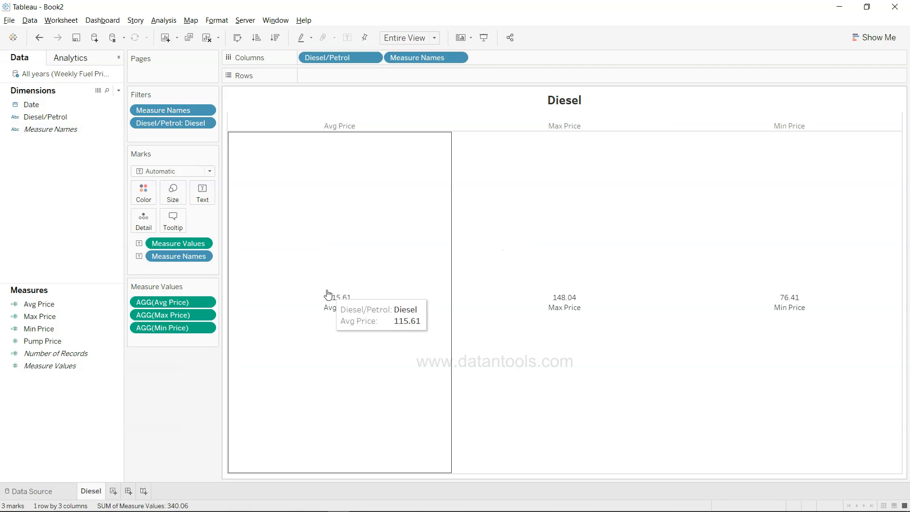
# - Edit the label text and set the Measure Values line to size 12 in a bold Tableau font
pyautogui.click(203, 195)
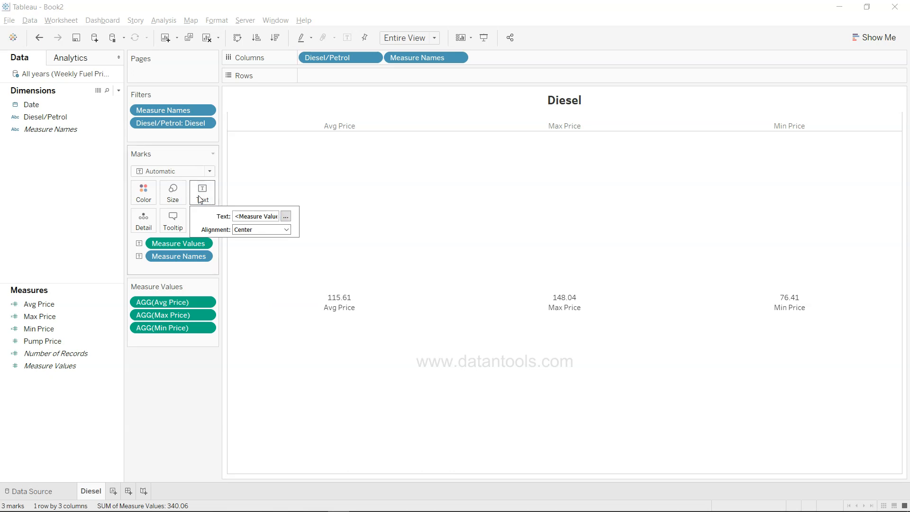
pyautogui.click(286, 217)
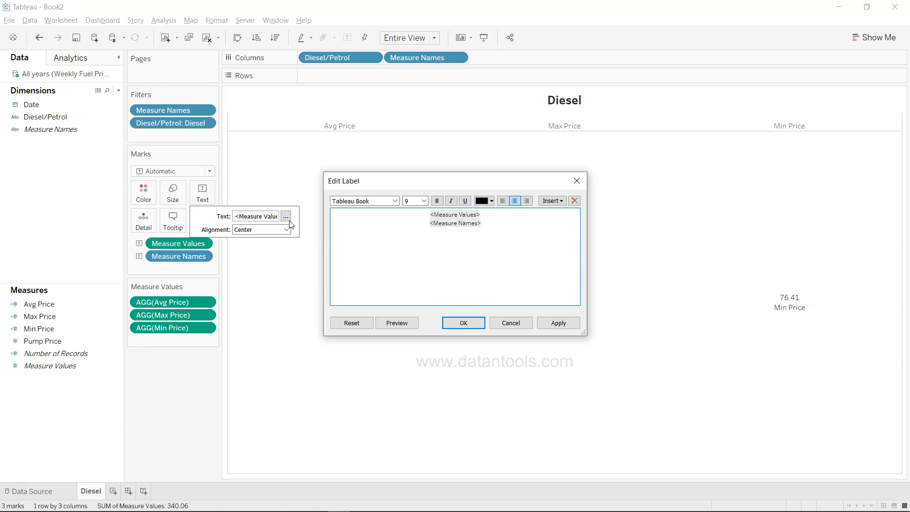
pyautogui.doubleClick(479, 217)
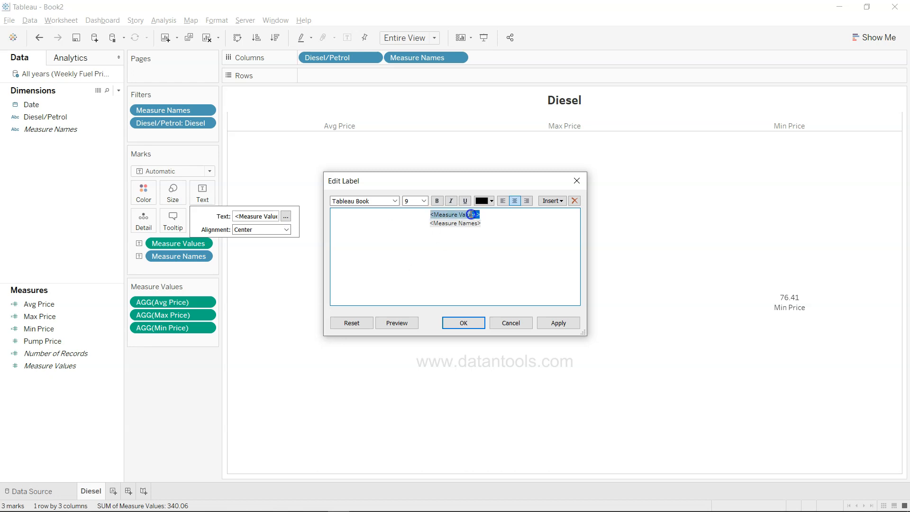
pyautogui.click(422, 201)
pyautogui.click(420, 239)
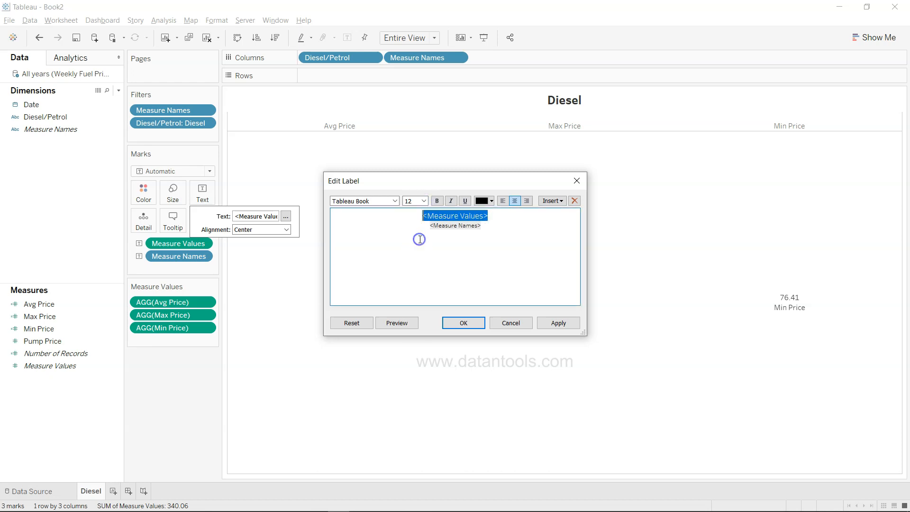
pyautogui.click(394, 201)
pyautogui.click(381, 218)
# - Set the Measure Names line of the label to Tableau Bold and apply the label formatting
pyautogui.moveTo(482, 226); pyautogui.dragTo(430, 229)
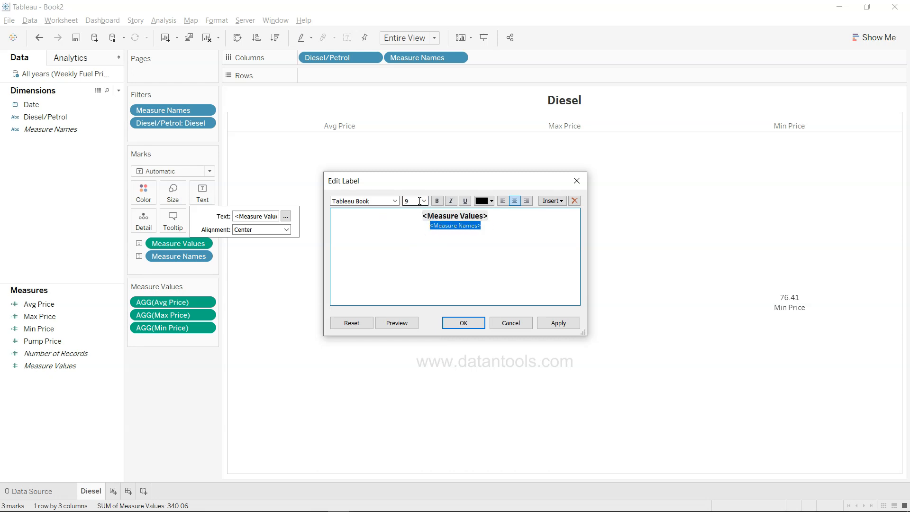
pyautogui.click(395, 201)
pyautogui.click(386, 211)
pyautogui.click(558, 324)
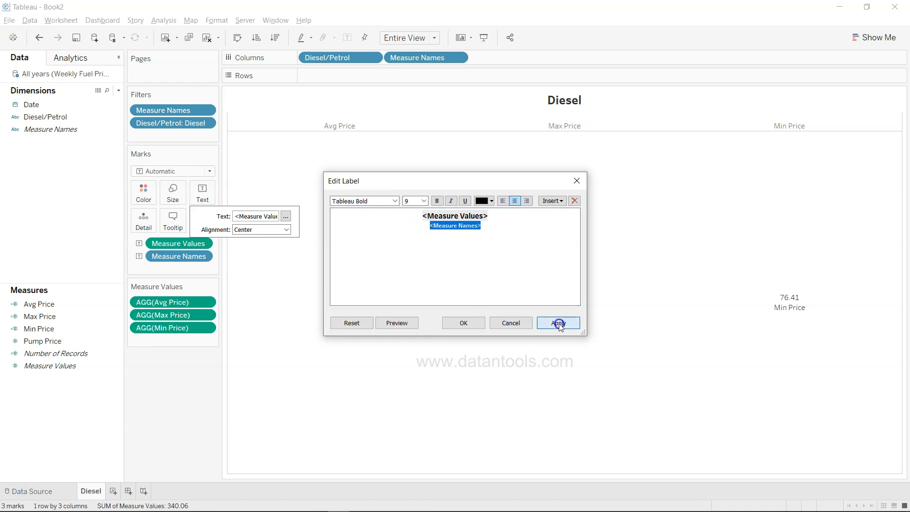
pyautogui.click(464, 323)
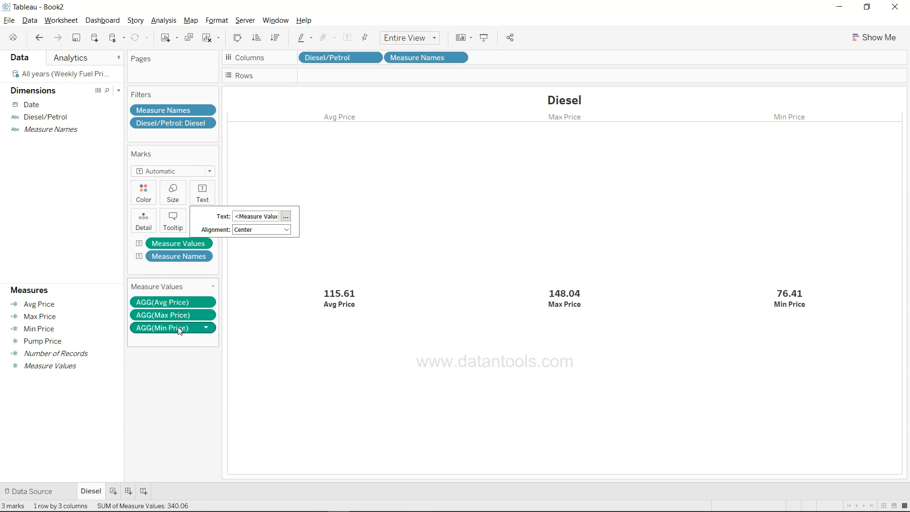
# - Reorder the measures as Max Price, Min Price, Avg Price and hide their column headers
pyautogui.moveTo(178, 318); pyautogui.dragTo(176, 295)
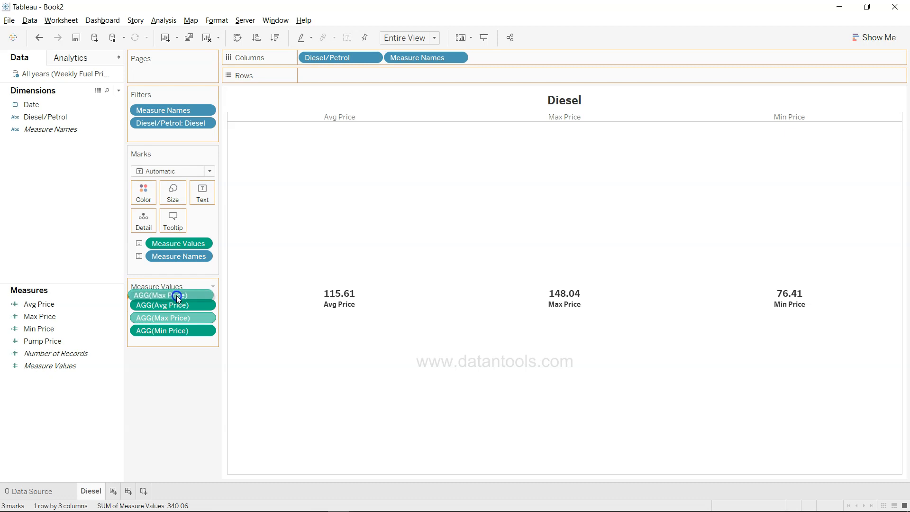
pyautogui.moveTo(178, 327); pyautogui.dragTo(177, 309)
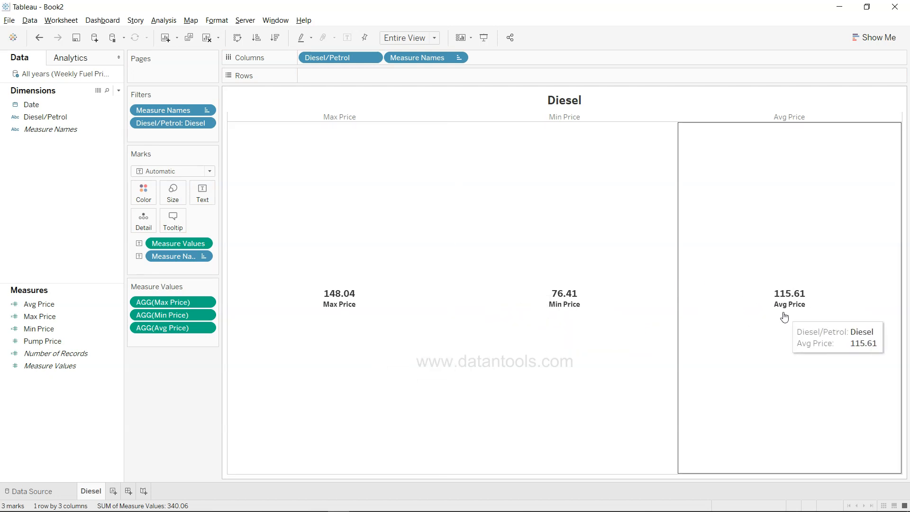
pyautogui.click(341, 117)
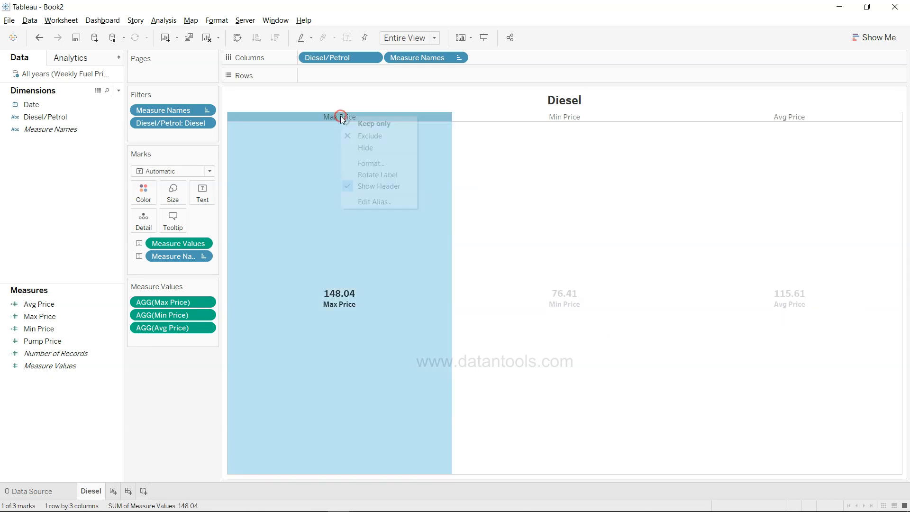
pyautogui.click(378, 185)
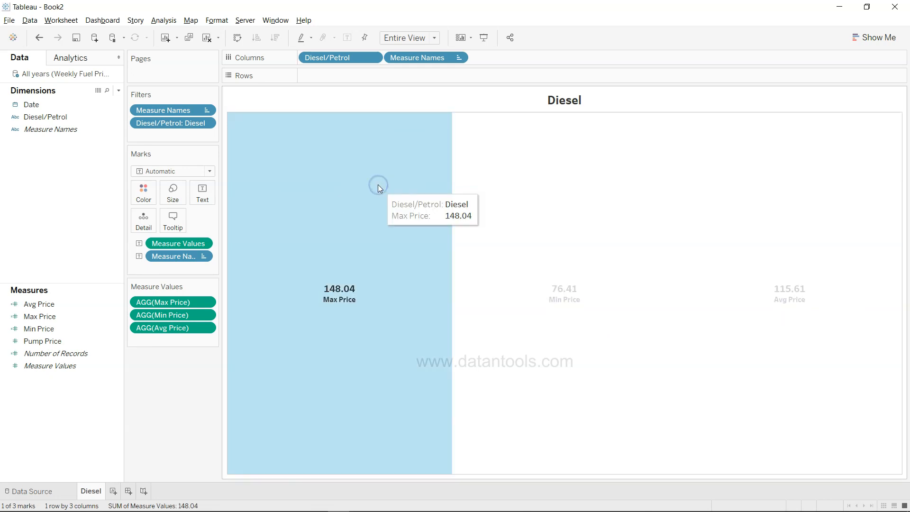
pyautogui.click(420, 100)
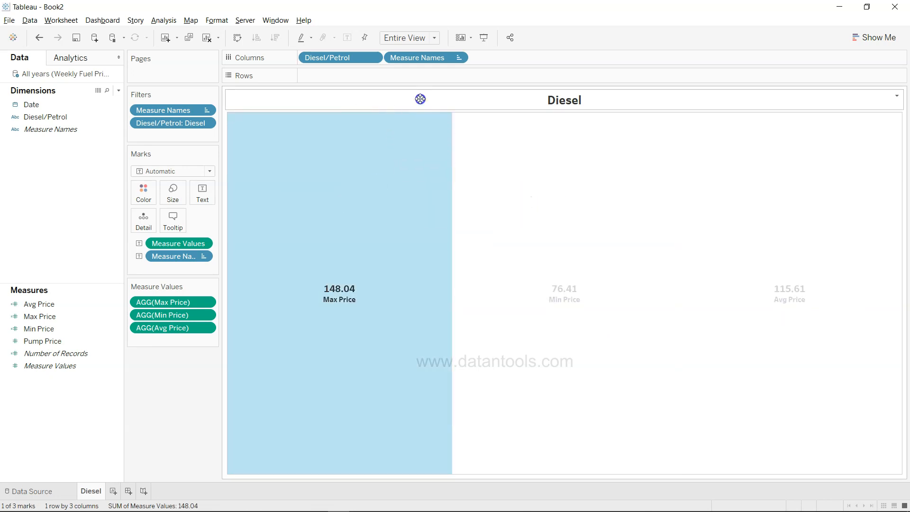
pyautogui.click(195, 406)
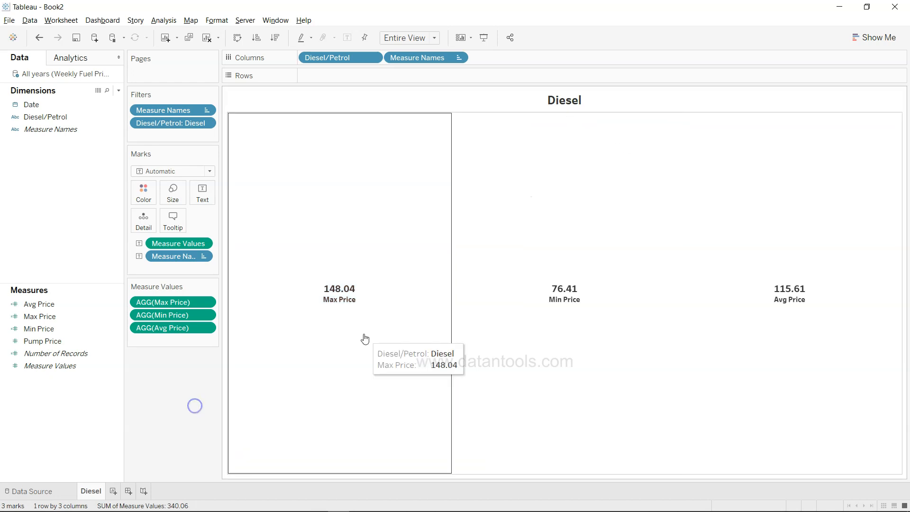
# - Duplicate the Diesel sheet and rename the copy as Petrol
pyautogui.rightClick(97, 495)
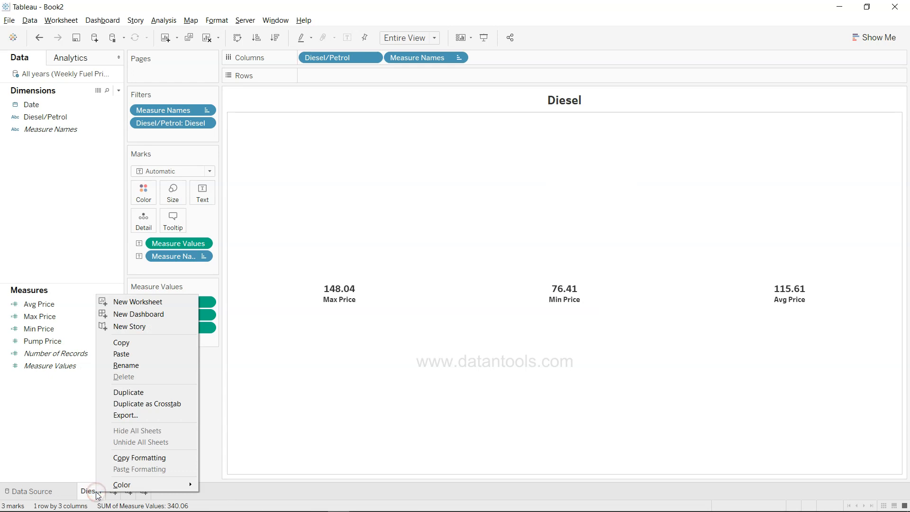
pyautogui.click(143, 392)
pyautogui.doubleClick(126, 493)
pyautogui.write('Petrol')
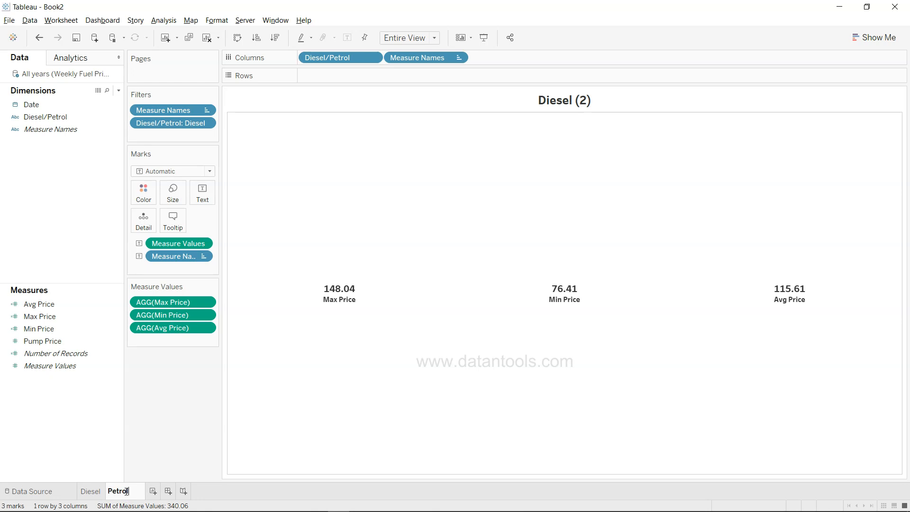
pyautogui.press('Return')
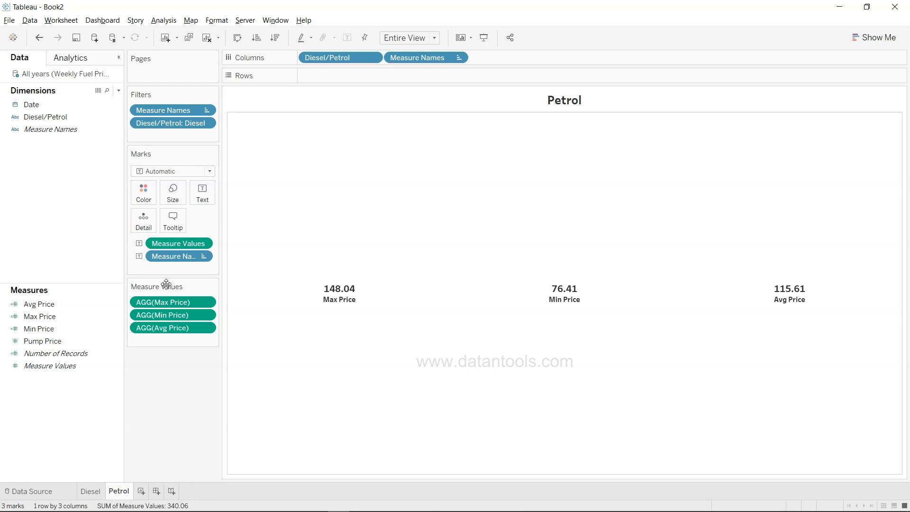
# - Change the Diesel/Petrol filter on the Petrol sheet to include only Petrol
pyautogui.click(207, 123)
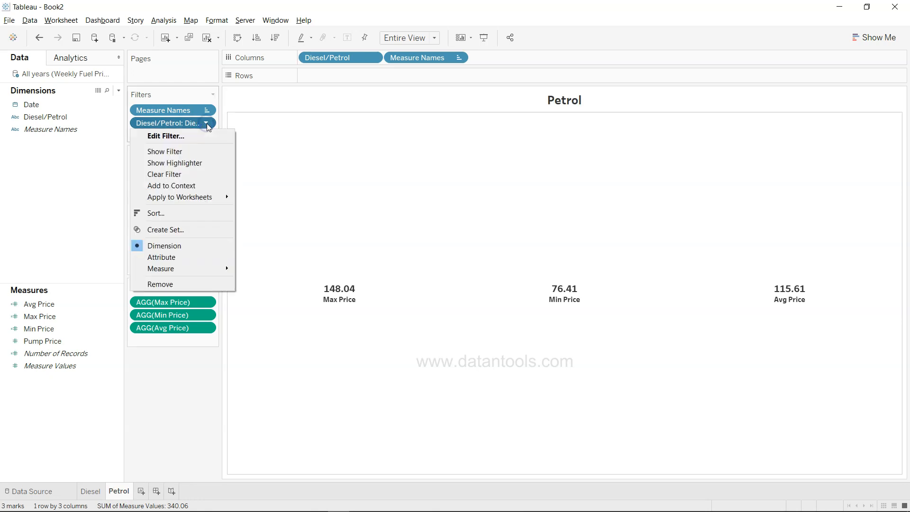
pyautogui.click(207, 135)
pyautogui.click(357, 186)
pyautogui.click(357, 176)
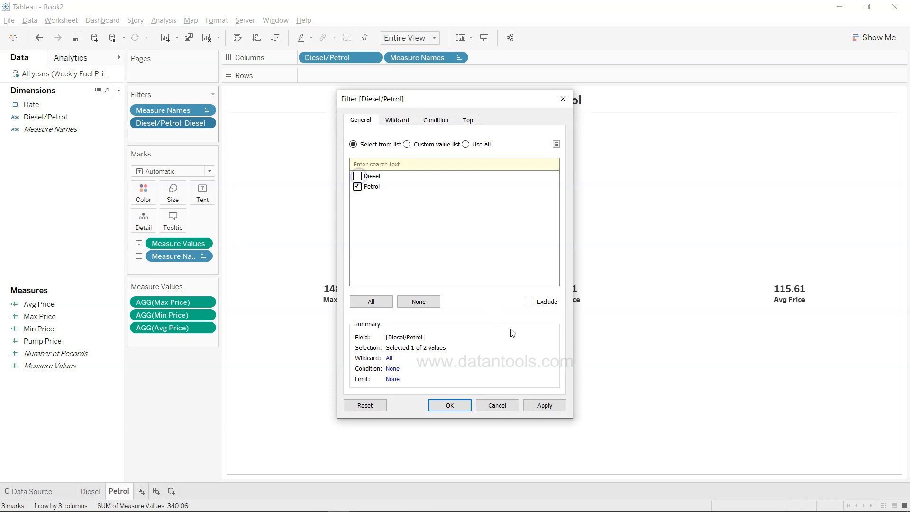
pyautogui.click(546, 407)
pyautogui.click(449, 408)
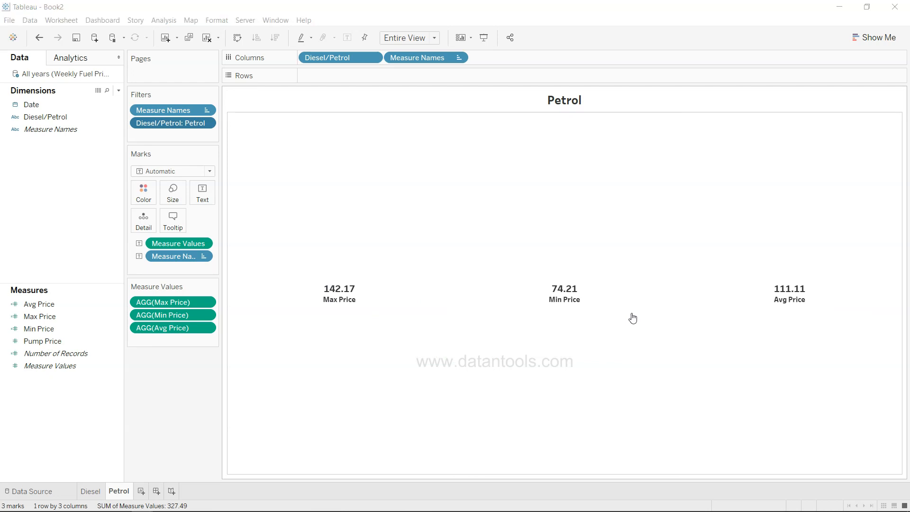
# - Colour the Petrol sheet title green, following the Petrol heading in the reference dashboard in the browser
pyautogui.hotkey('alt', 'Tab')
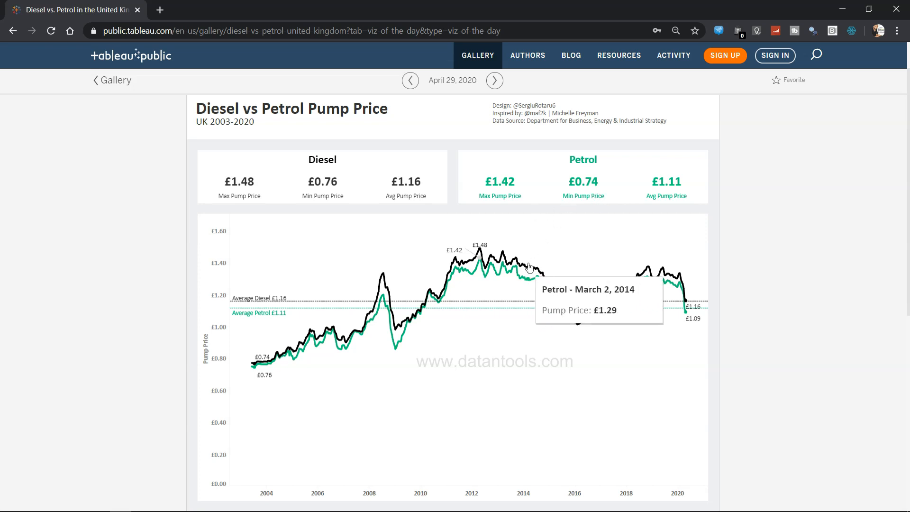
pyautogui.moveTo(507, 282)
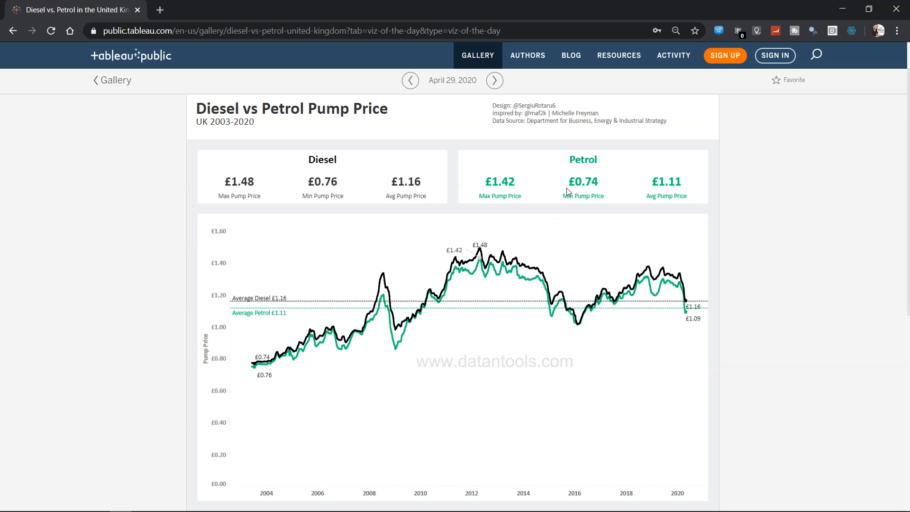
pyautogui.moveTo(525, 282)
pyautogui.hotkey('alt', 'Tab')
pyautogui.click(521, 277)
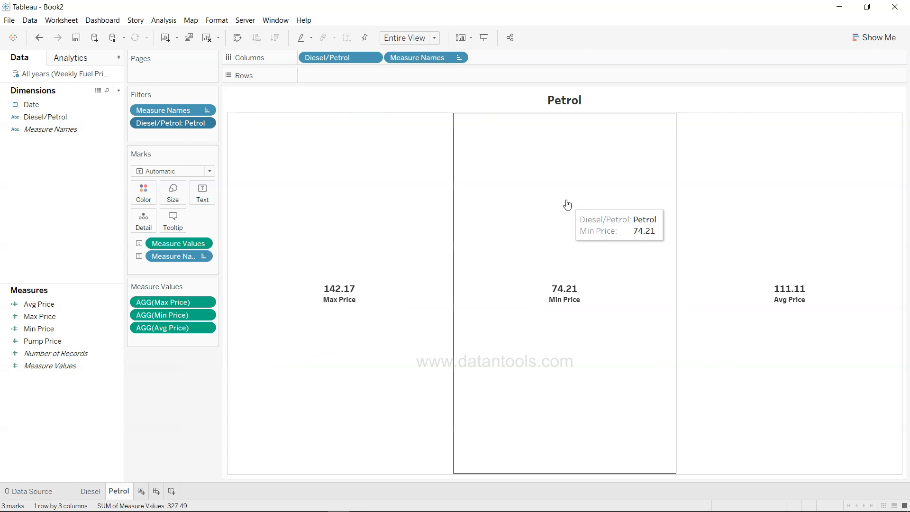
pyautogui.doubleClick(545, 100)
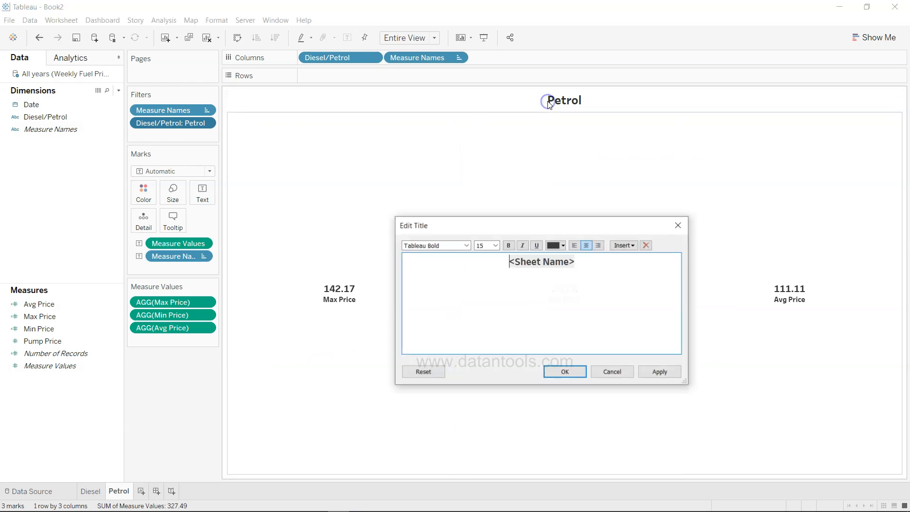
pyautogui.hotkey('ctrl', 'a')
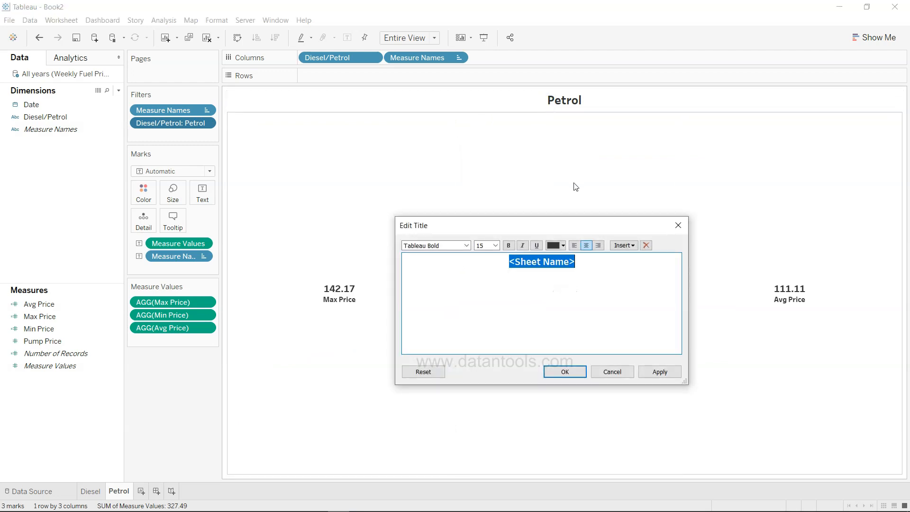
pyautogui.click(563, 245)
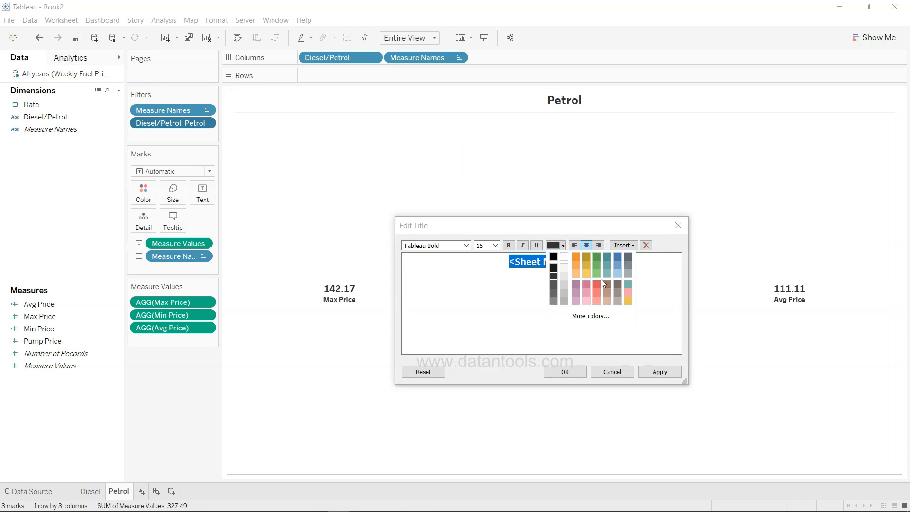
pyautogui.click(595, 258)
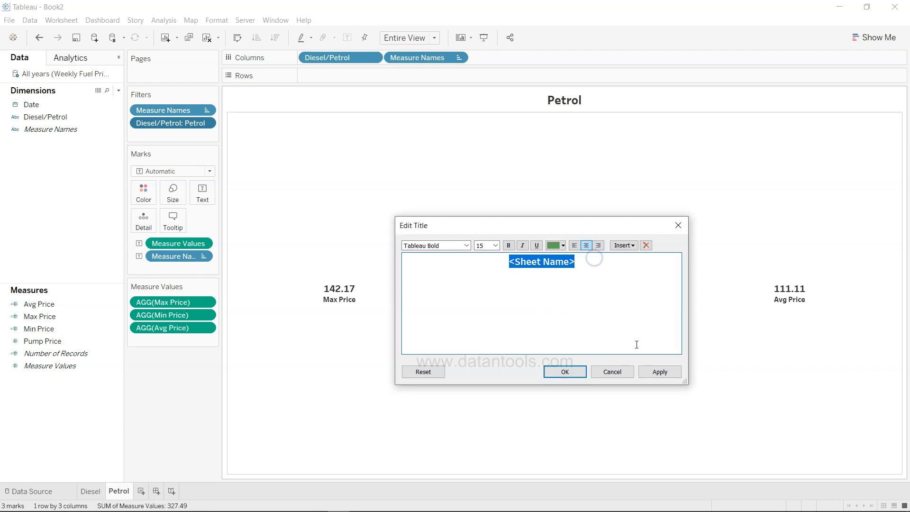
pyautogui.click(656, 374)
pyautogui.click(571, 372)
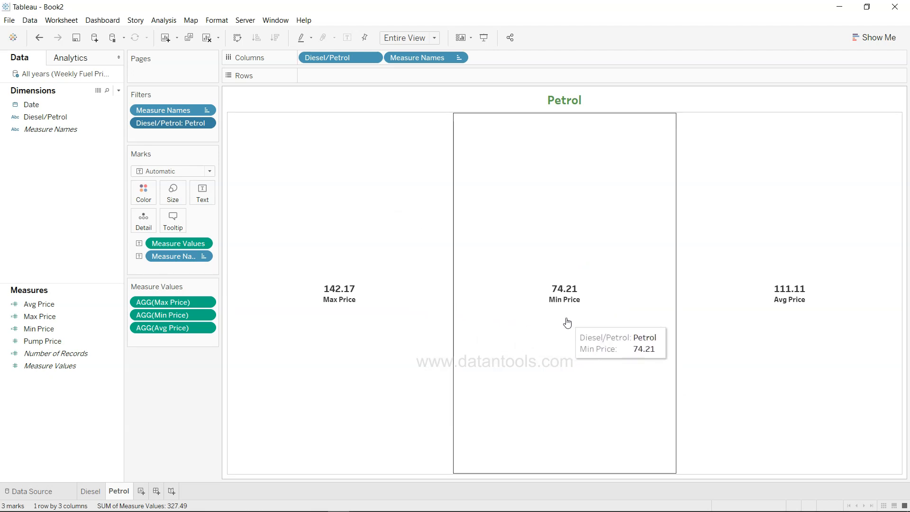
# - Colour the Measure Values and Measure Names label text green on the Petrol sheet
pyautogui.click(203, 194)
pyautogui.click(258, 230)
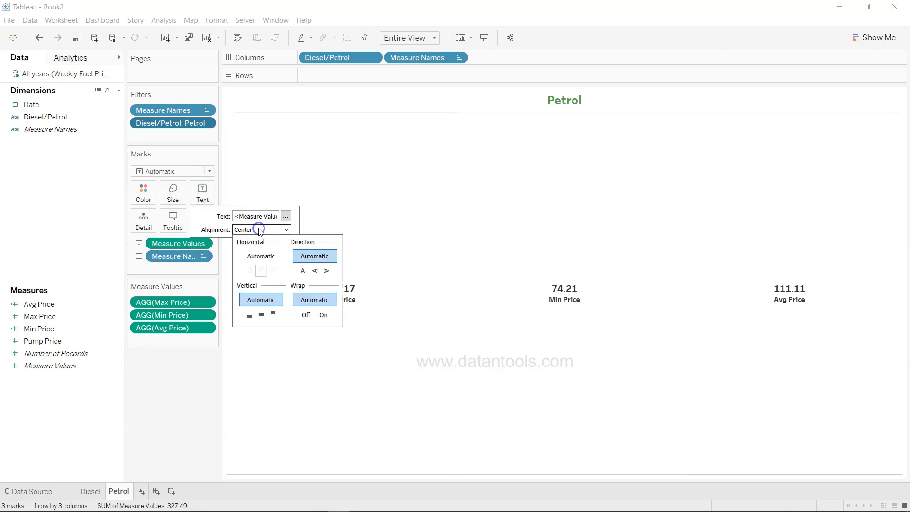
pyautogui.click(215, 225)
pyautogui.click(285, 216)
pyautogui.click(498, 218)
pyautogui.hotkey('ctrl', 'a')
pyautogui.click(491, 202)
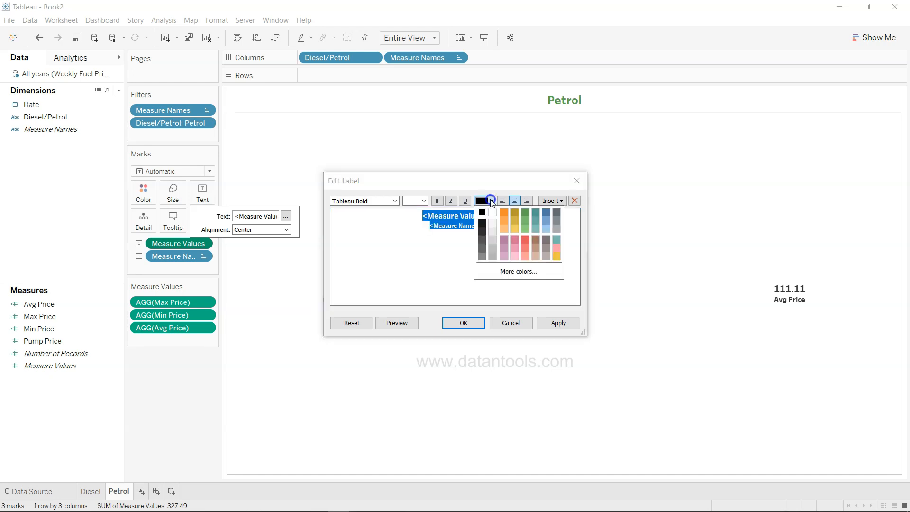
pyautogui.click(525, 211)
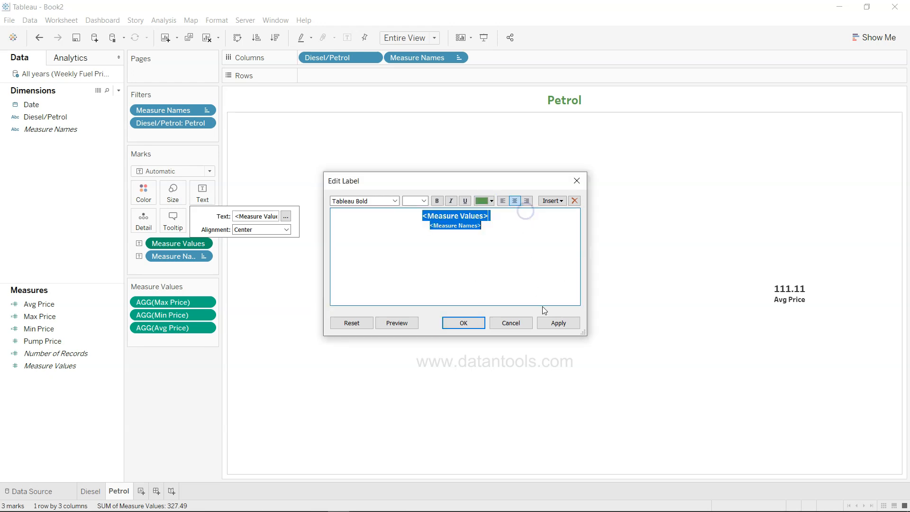
pyautogui.click(568, 324)
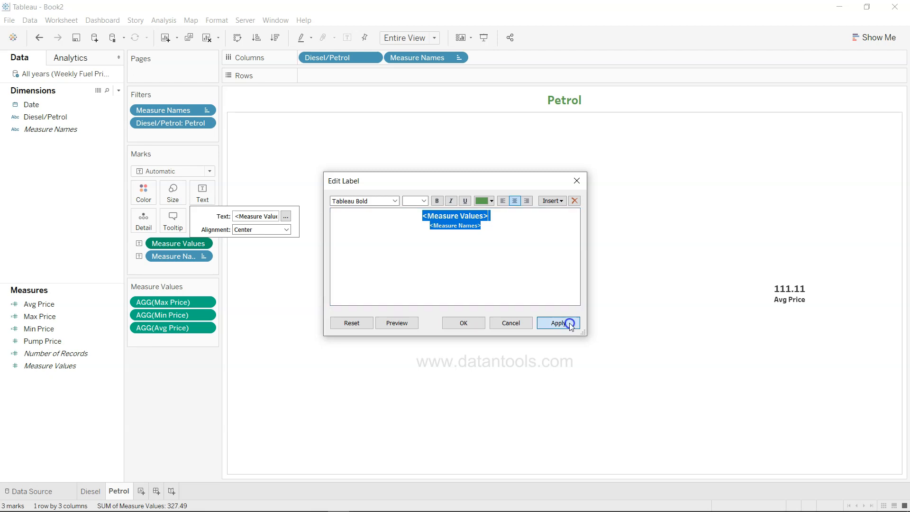
pyautogui.click(465, 323)
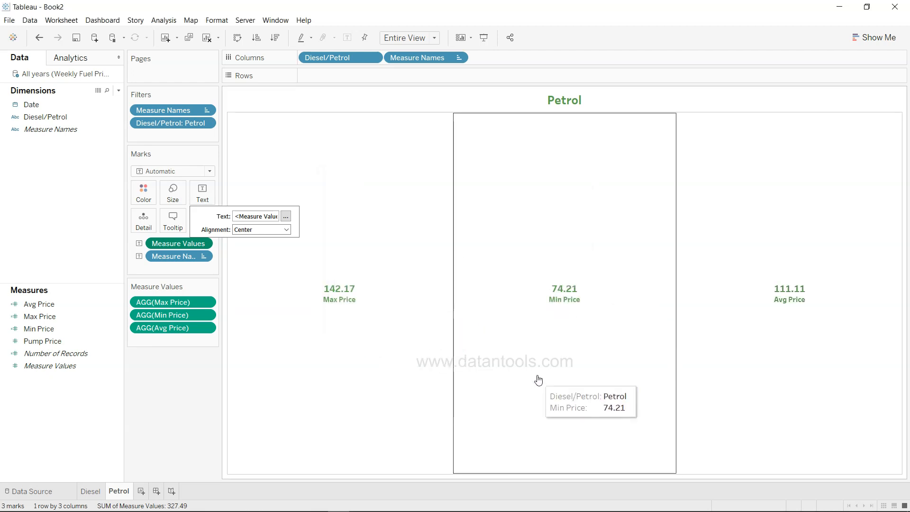
pyautogui.click(168, 408)
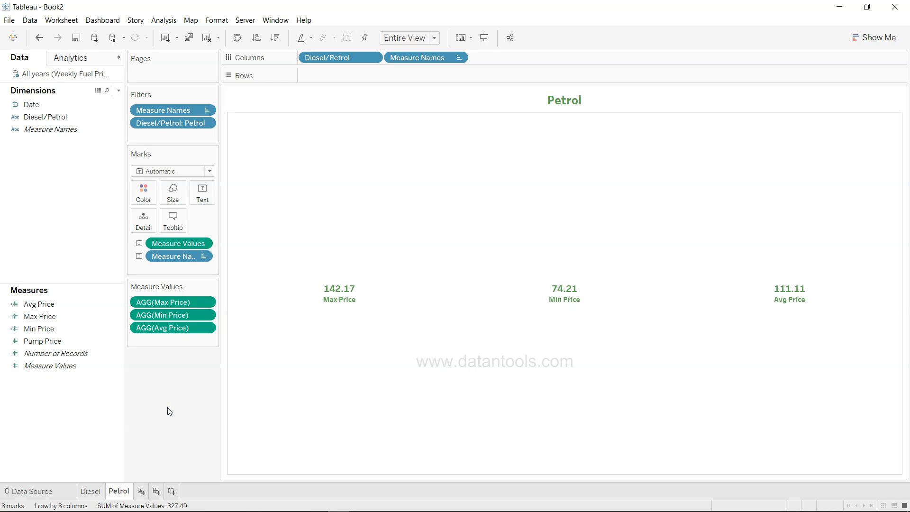
# - Add a new worksheet and name it Trend
pyautogui.click(143, 492)
pyautogui.doubleClick(147, 491)
pyautogui.write('Trend')
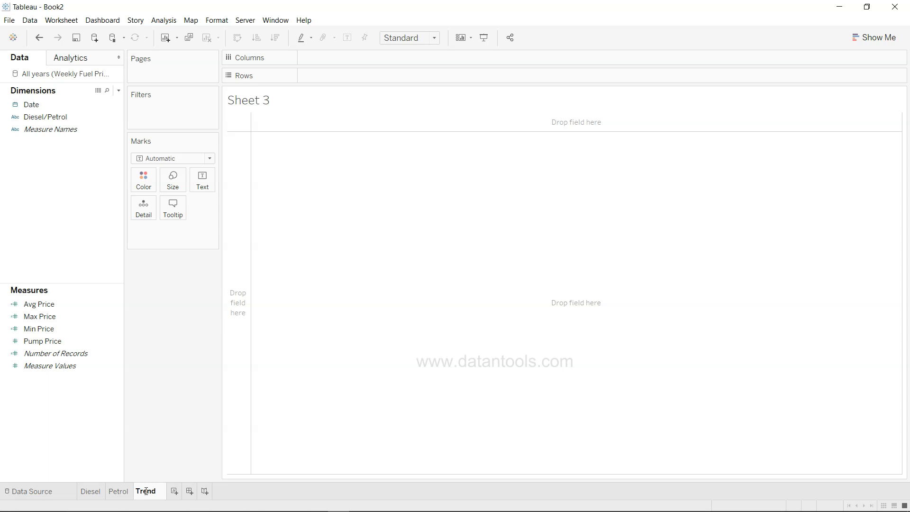
pyautogui.click(204, 433)
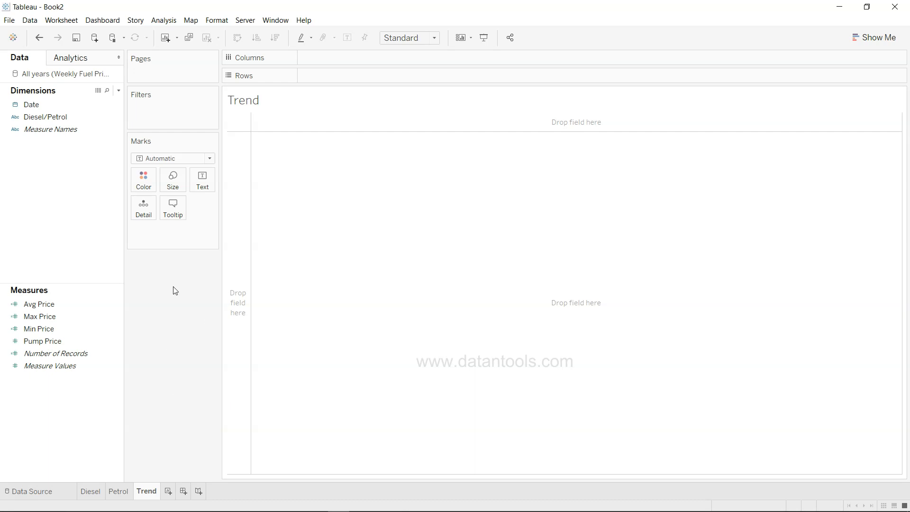
# - Plot the sum of Pump Price in rows against Date in columns, using the continuous Week Number level
pyautogui.moveTo(76, 105); pyautogui.dragTo(325, 59)
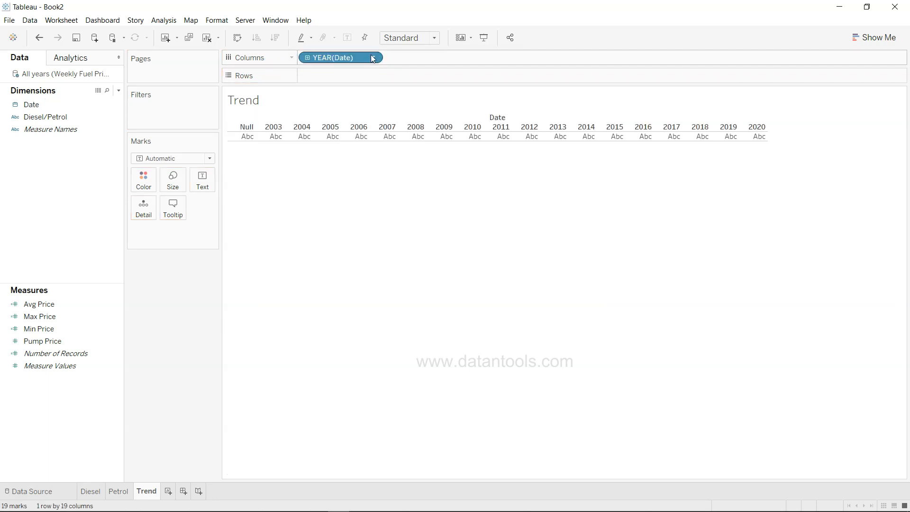
pyautogui.click(373, 58)
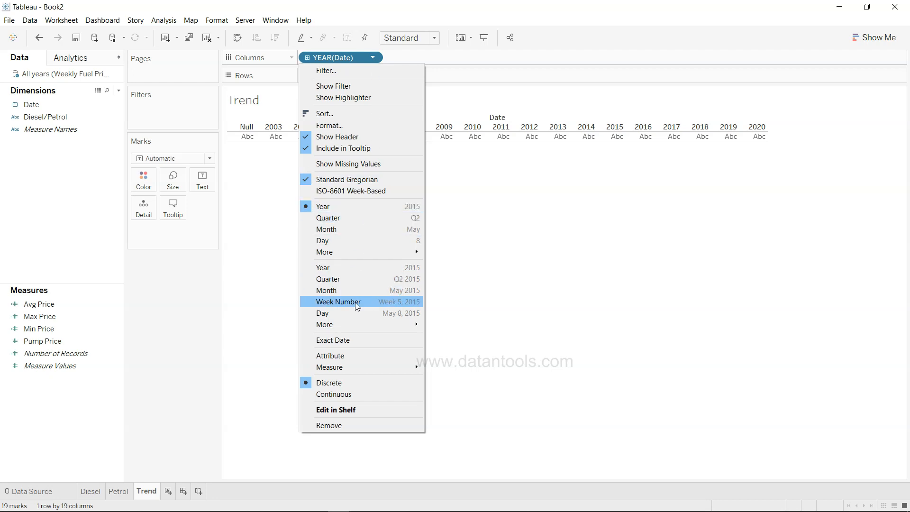
pyautogui.click(377, 308)
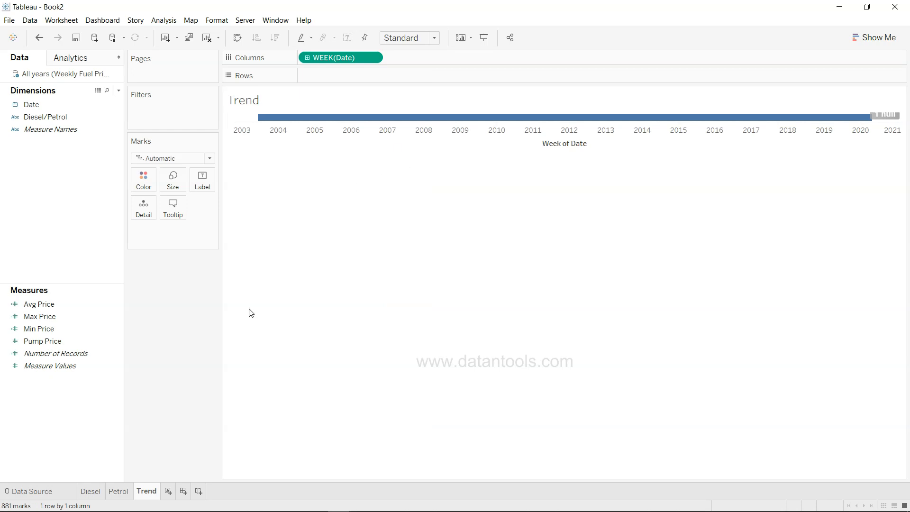
pyautogui.click(87, 339)
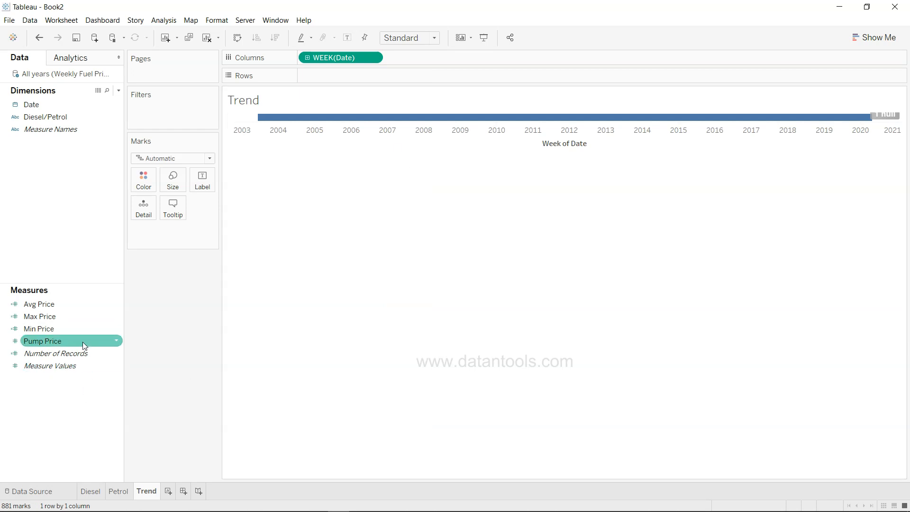
pyautogui.moveTo(81, 342); pyautogui.dragTo(359, 76)
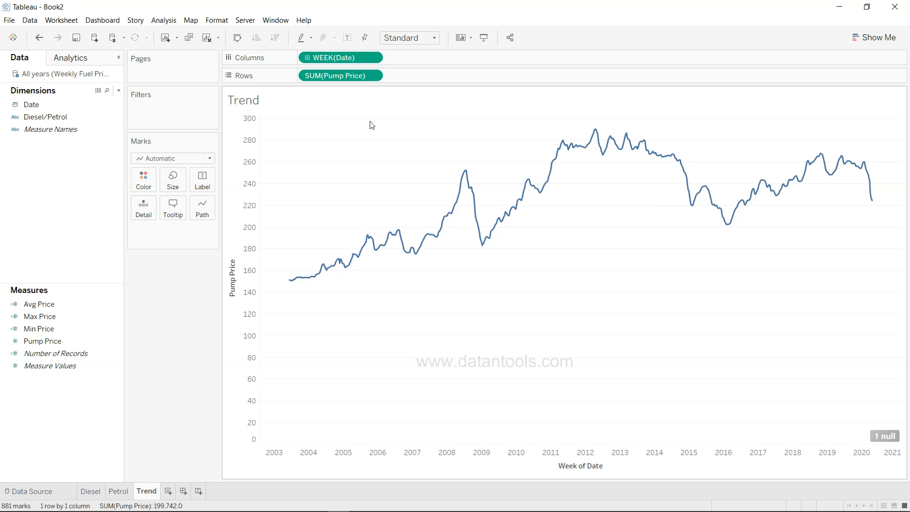
# - Split the trend line into colours by Diesel/Petrol and assign black to Diesel
pyautogui.moveTo(85, 116); pyautogui.dragTo(147, 180)
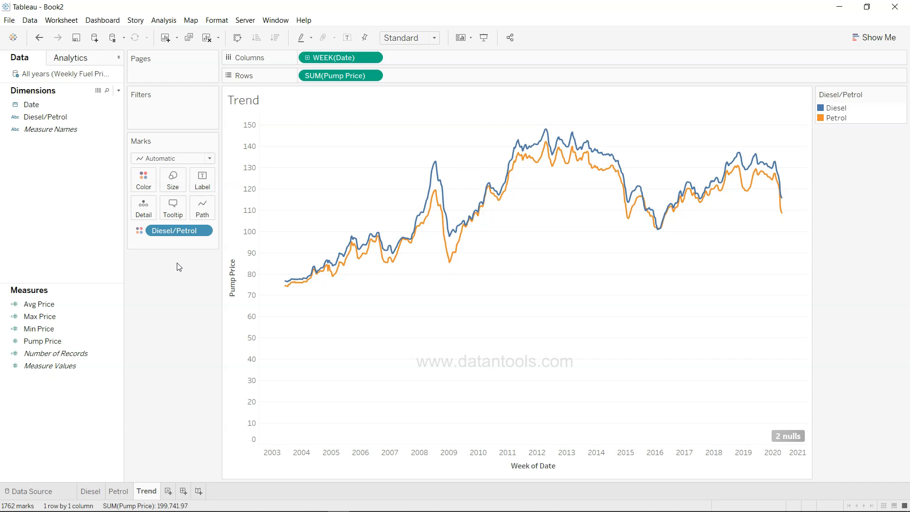
pyautogui.click(145, 180)
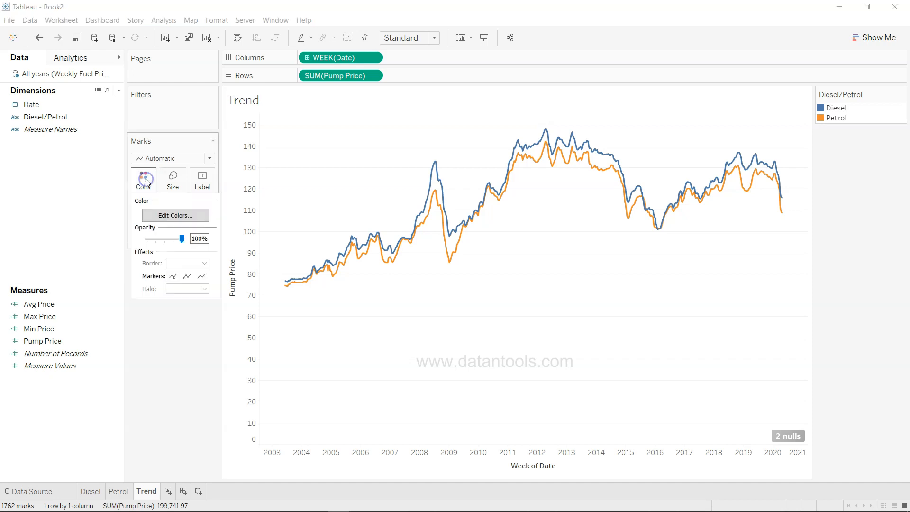
pyautogui.click(169, 216)
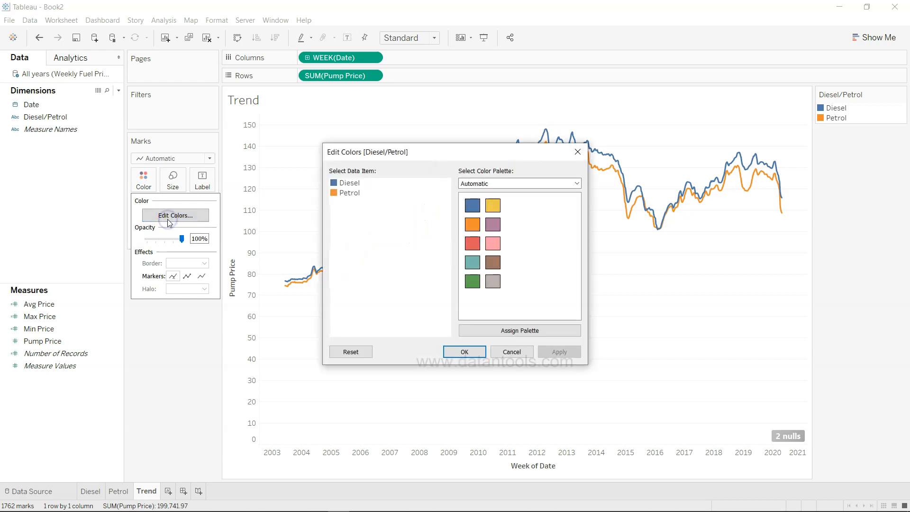
pyautogui.doubleClick(341, 186)
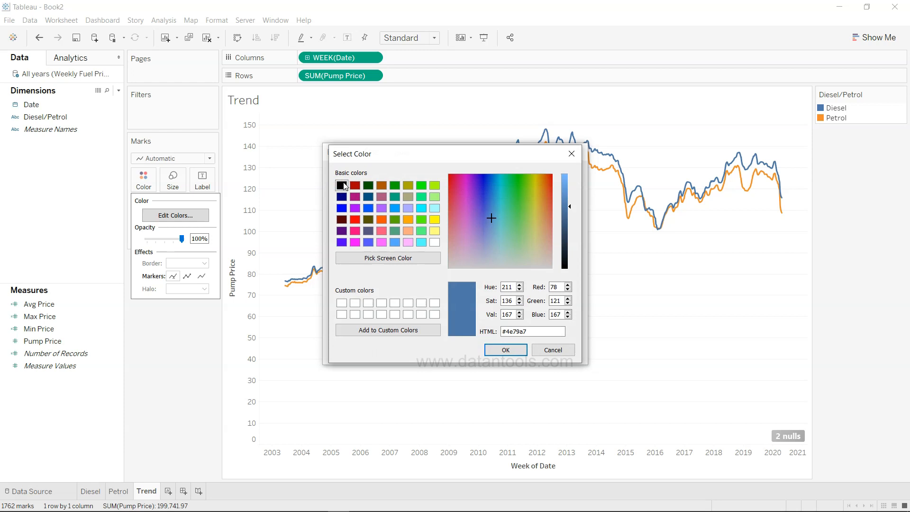
pyautogui.click(342, 186)
pyautogui.click(499, 352)
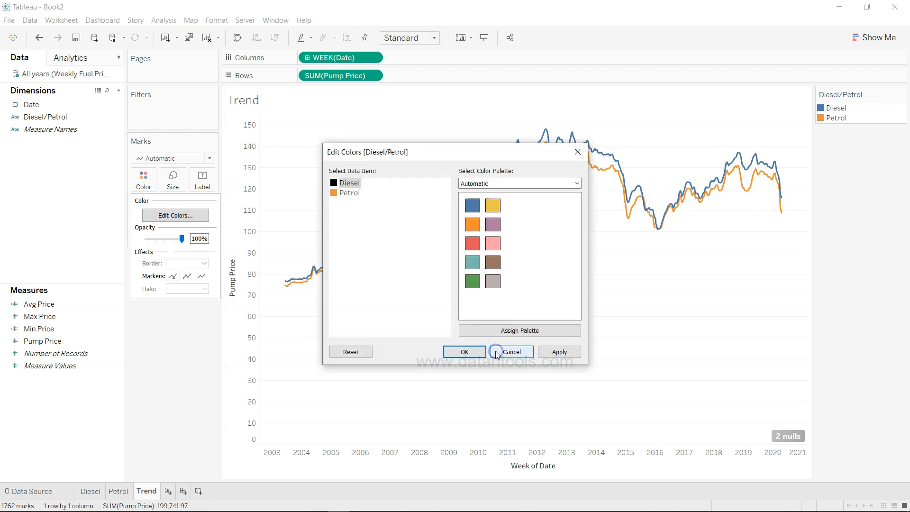
# - Assign green #00aa00 to Petrol and apply the new line colours to the chart
pyautogui.doubleClick(347, 192)
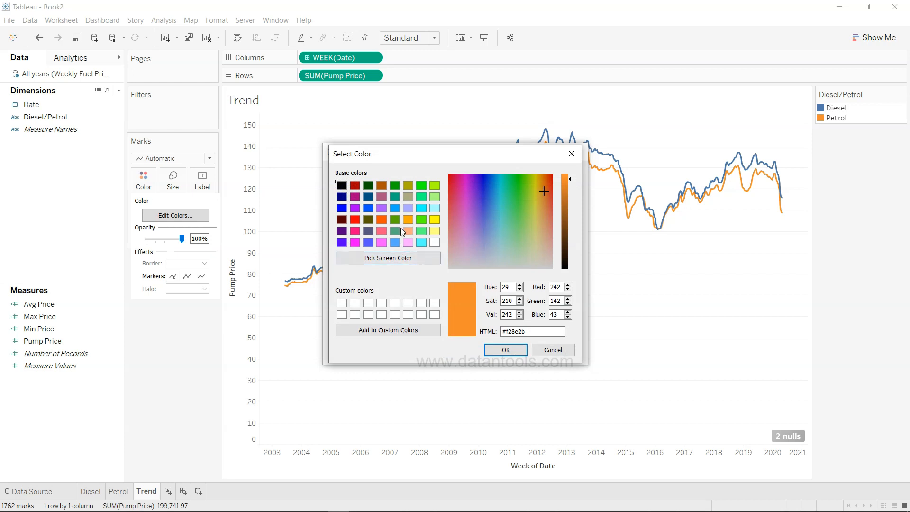
pyautogui.click(396, 187)
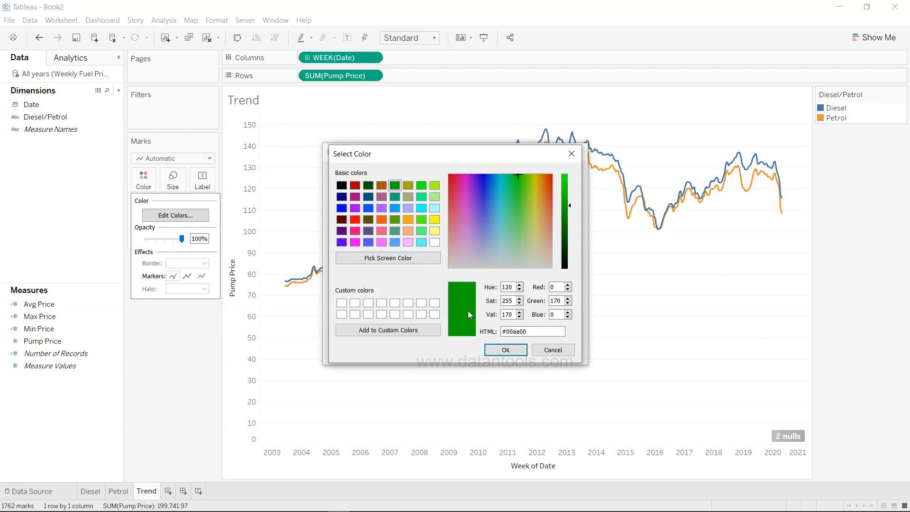
pyautogui.click(507, 351)
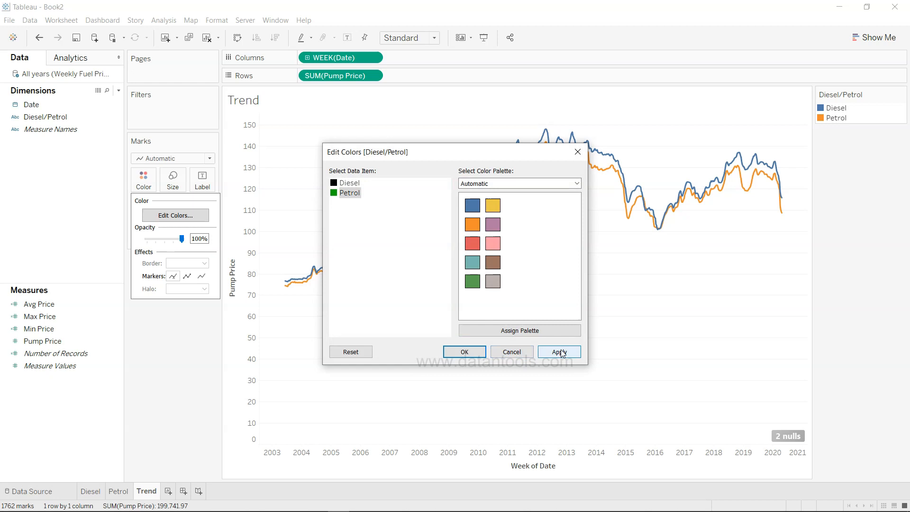
pyautogui.click(561, 353)
pyautogui.click(458, 353)
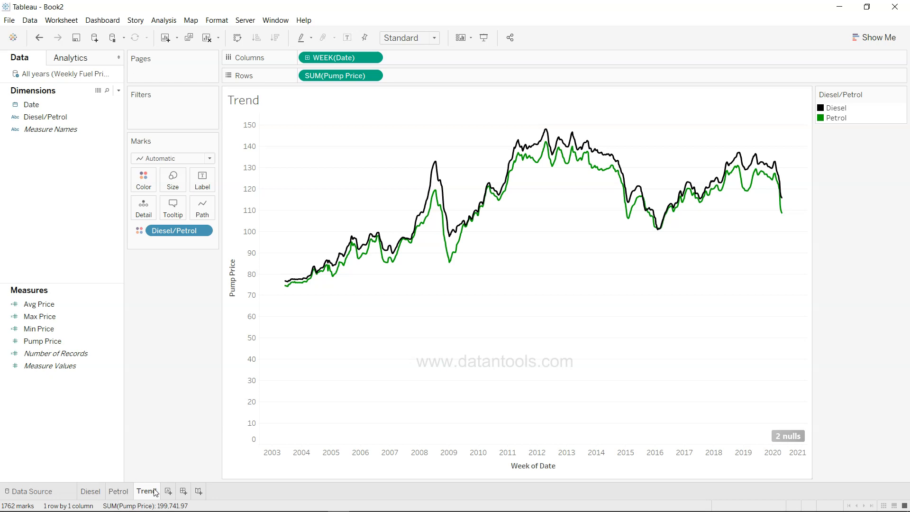
# - Switch to the browser and examine the value labels and average lines on the reference dashboard's trend chart, reload the page and return to Tableau
pyautogui.moveTo(156, 492)
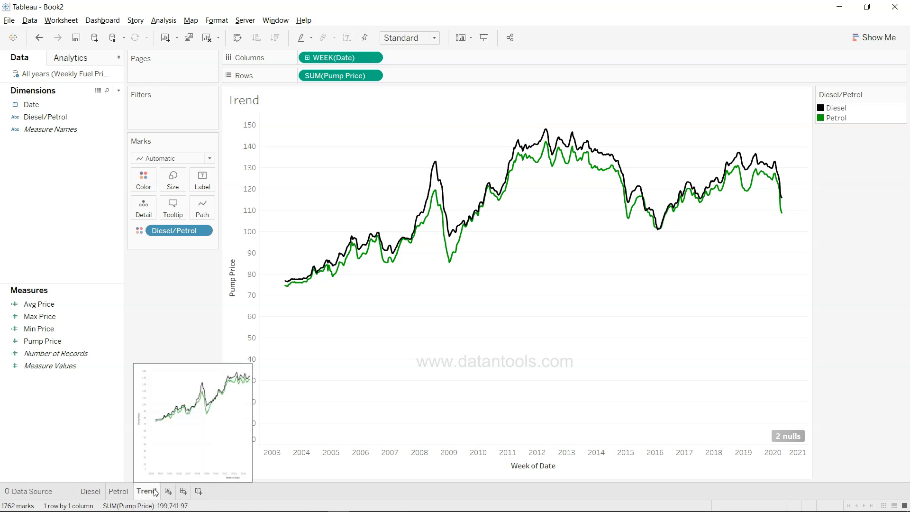
pyautogui.hotkey('alt', 'Tab')
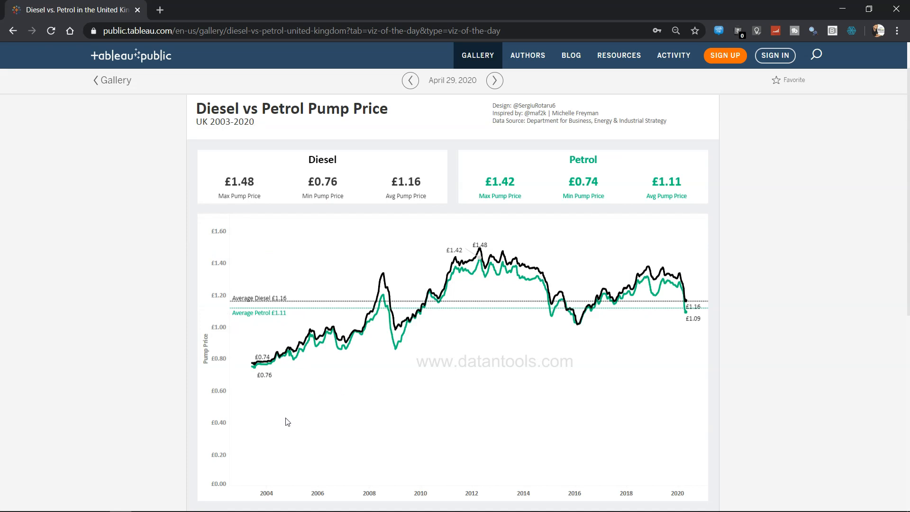
pyautogui.moveTo(261, 368)
pyautogui.moveTo(482, 252)
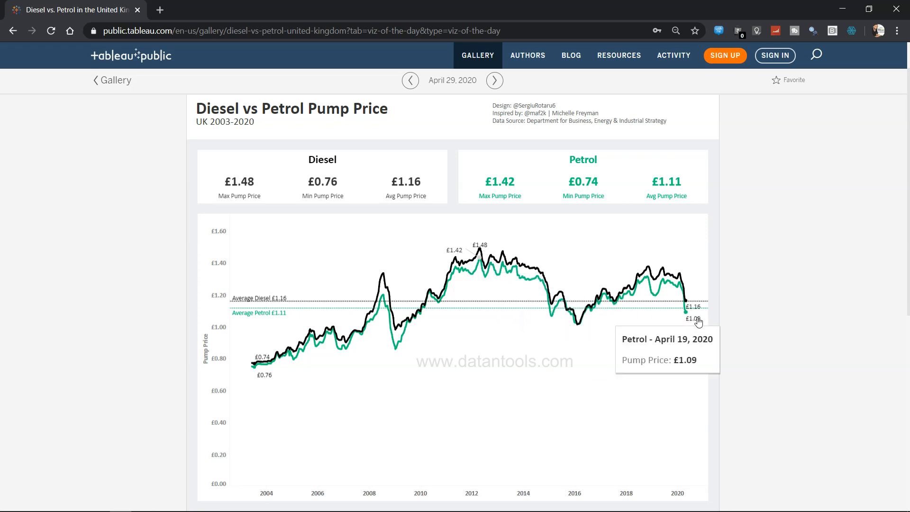
pyautogui.moveTo(697, 319)
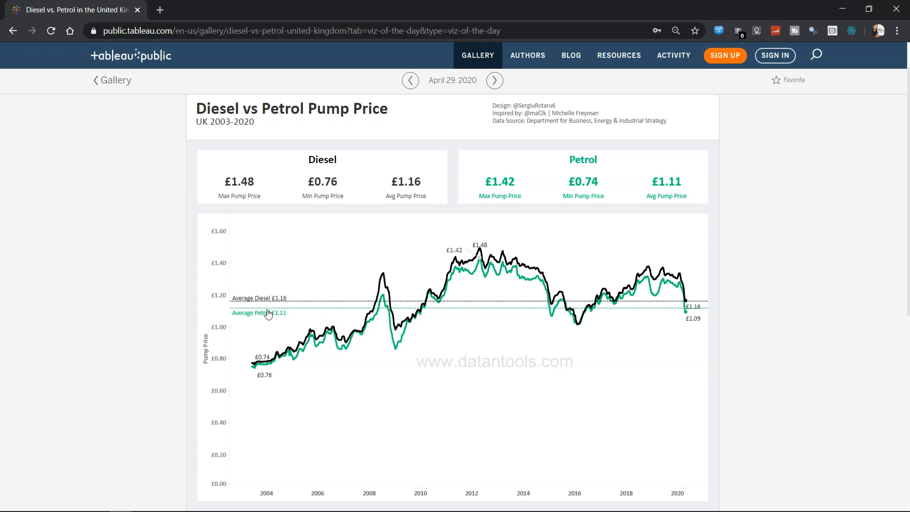
pyautogui.press('F5')
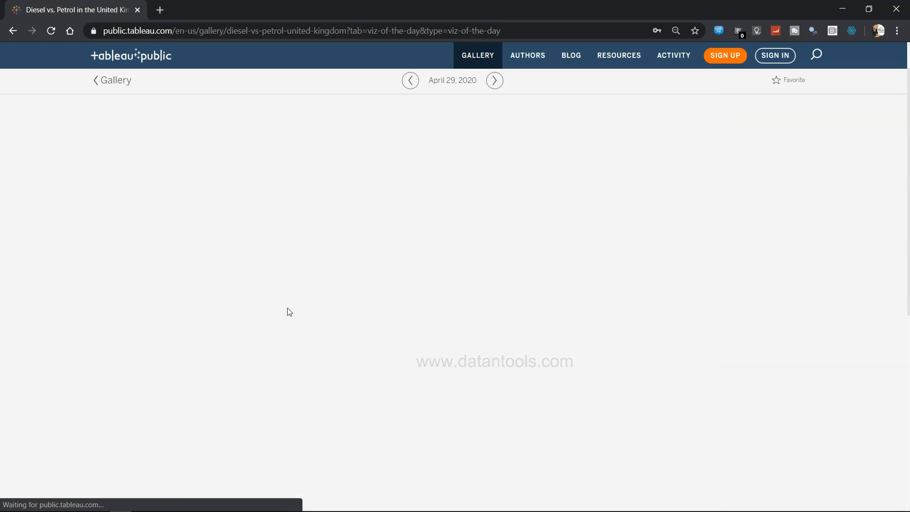
pyautogui.hotkey('alt', 'Tab')
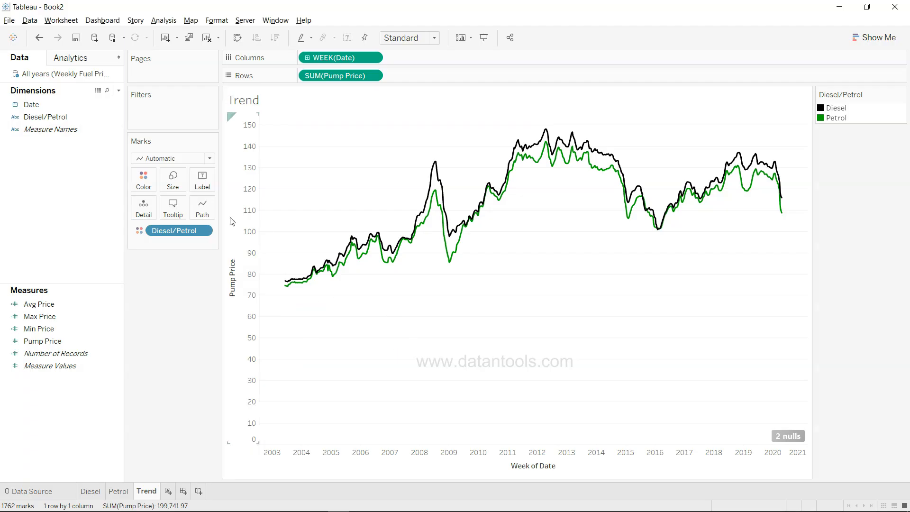
# - Show mark labels on the Trend lines, limited to the Min/Max marks
pyautogui.click(207, 182)
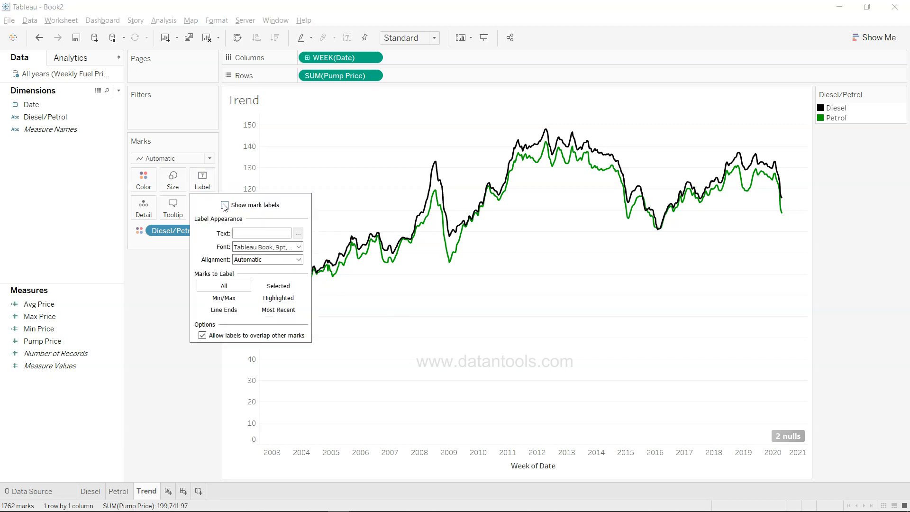
pyautogui.click(225, 205)
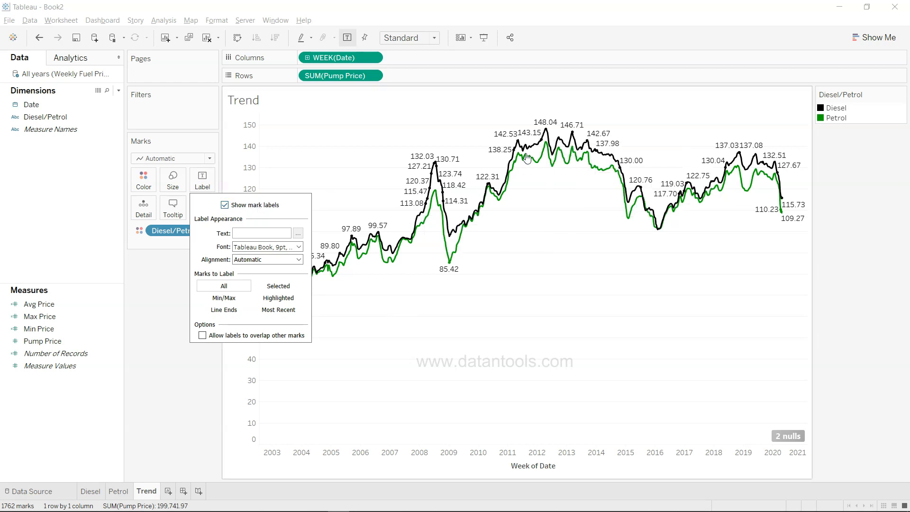
pyautogui.moveTo(572, 162)
pyautogui.click(233, 304)
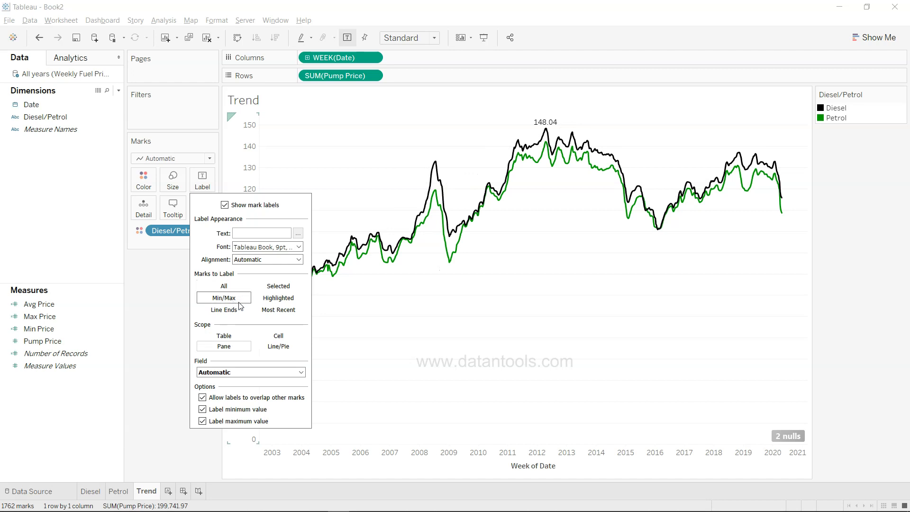
pyautogui.click(474, 296)
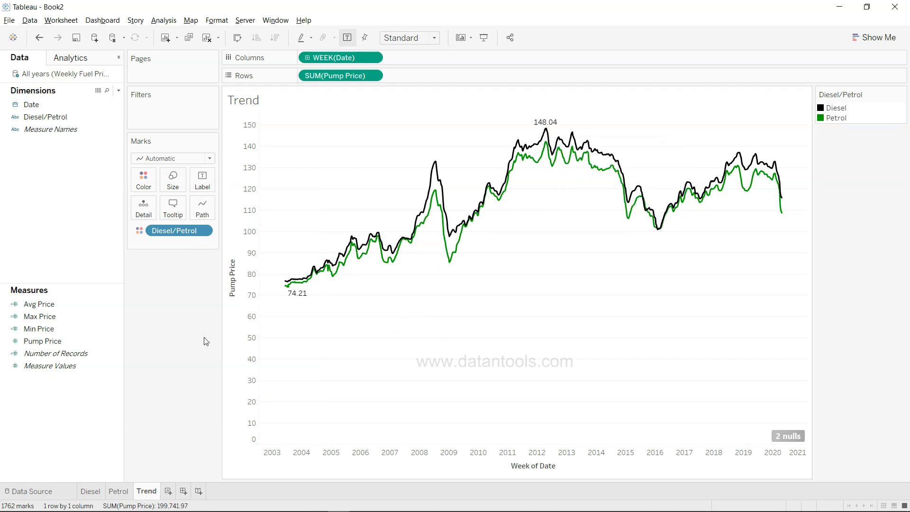
# - Check which line each minimum and maximum label on the Trend chart belongs to
pyautogui.hotkey('alt', 'Tab')
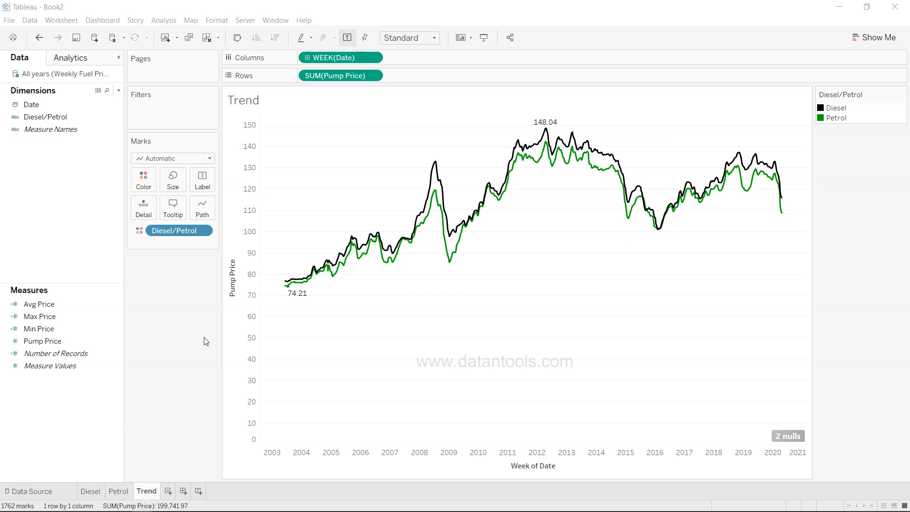
pyautogui.moveTo(294, 300)
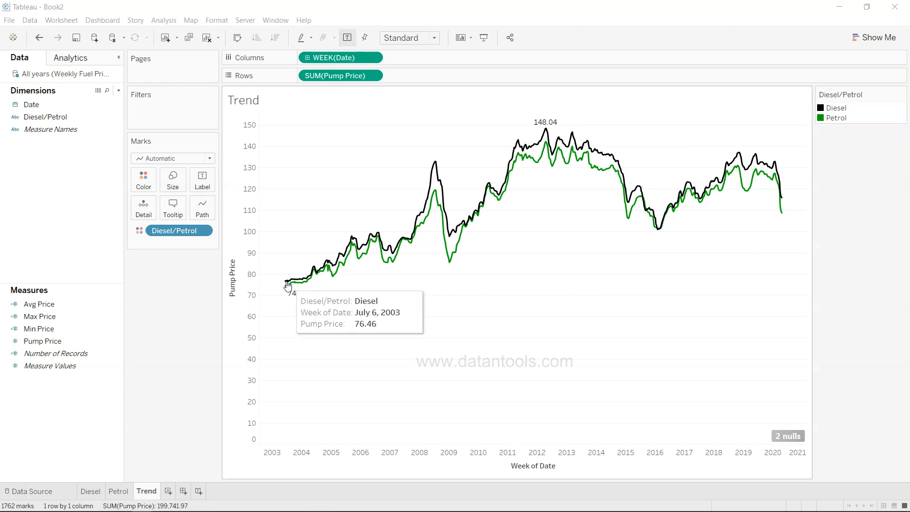
pyautogui.moveTo(548, 124)
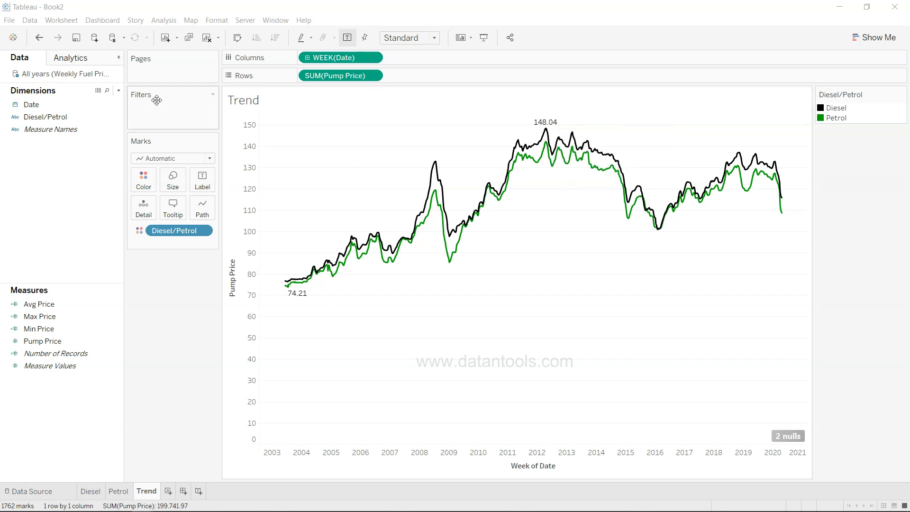
# - Create a calculated field named Diesel and begin its formula as AVG(If with the [Diesel/Petrol] field as the tested value
pyautogui.click(119, 90)
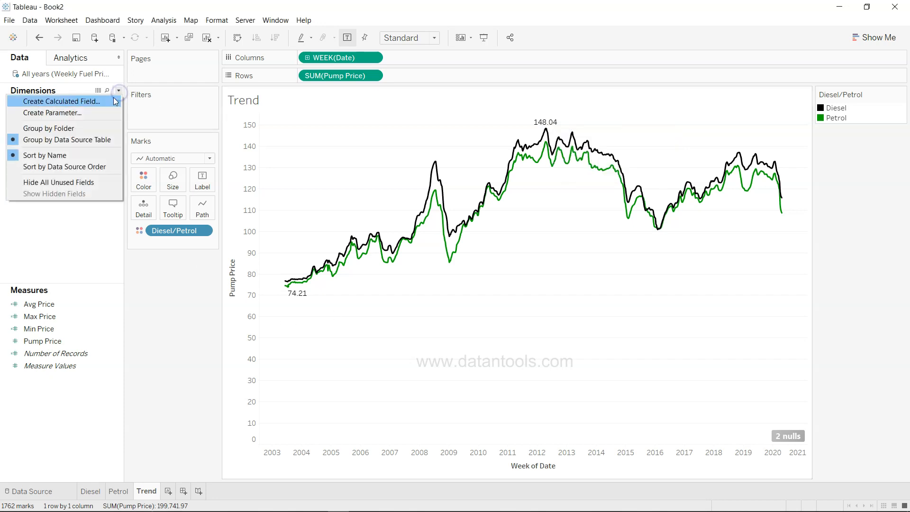
pyautogui.click(112, 100)
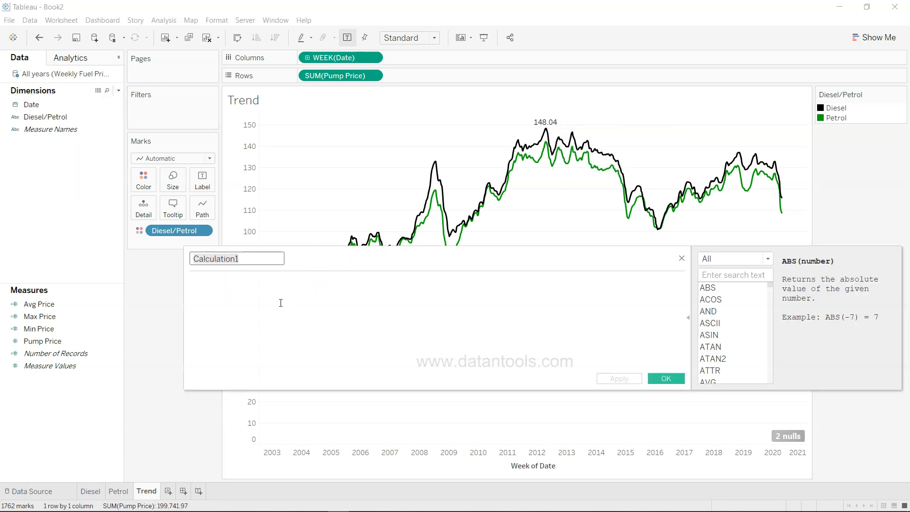
pyautogui.write('Diesel')
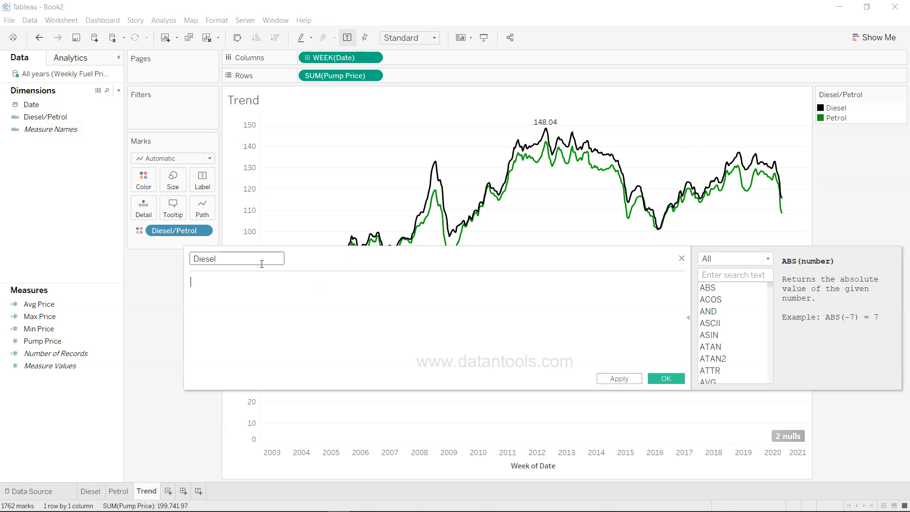
pyautogui.write('av')
pyautogui.press('Return')
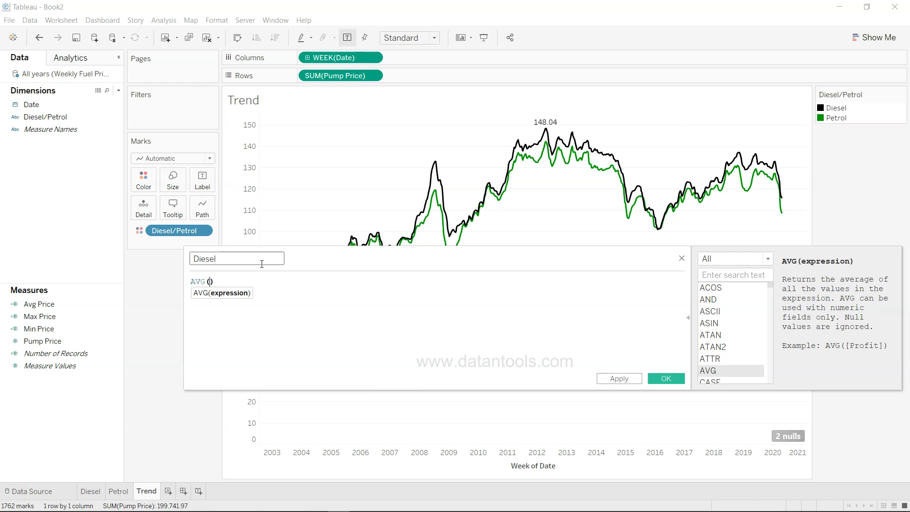
pyautogui.write('If ')
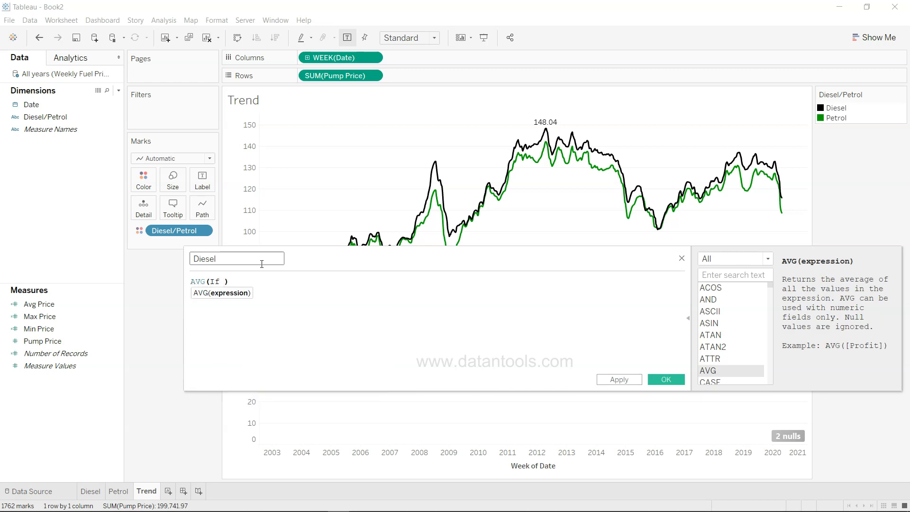
pyautogui.write('di')
pyautogui.press('BackSpace')
pyautogui.press('BackSpace')
pyautogui.write('die')
pyautogui.press('Return')
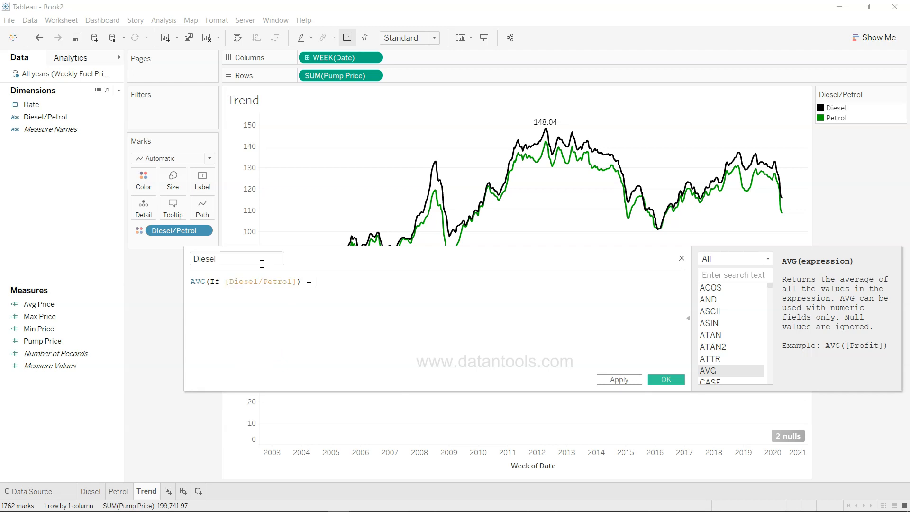
# - Complete the Diesel formula with = 'Diesel' THEN [Pump Price] END
pyautogui.write("= 'Diesel' THEN ")
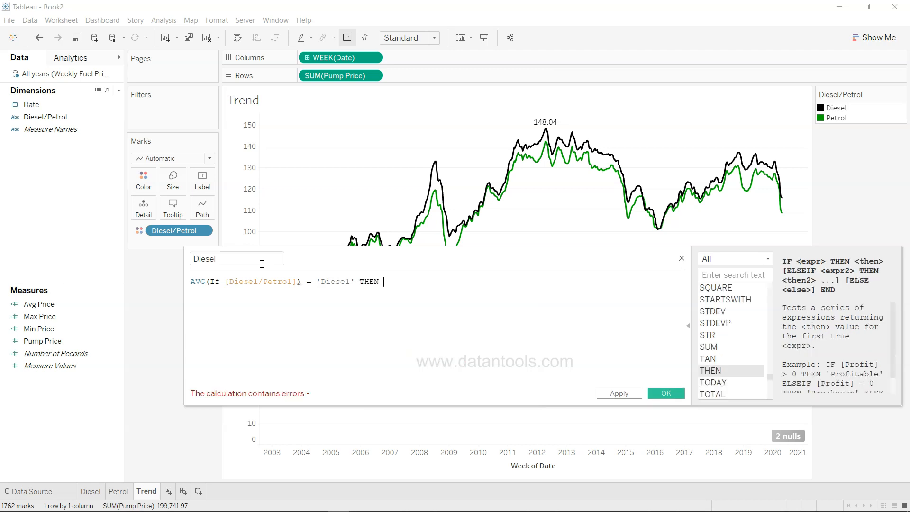
pyautogui.write('[Pu')
pyautogui.press('Return')
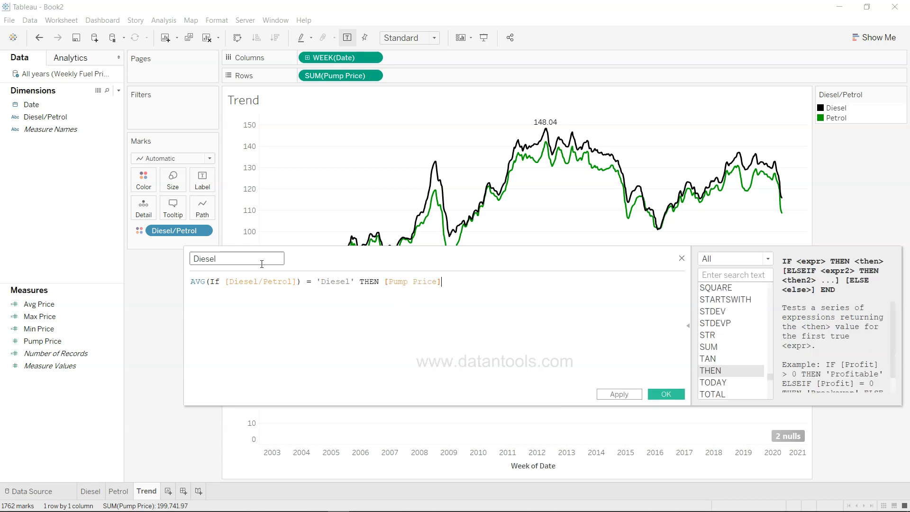
pyautogui.write('EN')
pyautogui.press('Return')
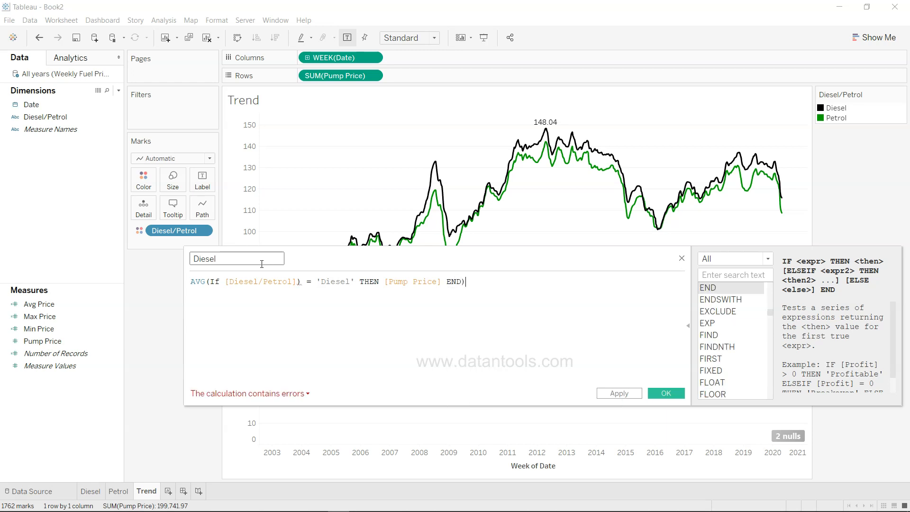
# - Remove the extra closing parenthesis after [Diesel/Petrol], then copy the whole formula and save the Diesel field
pyautogui.click(226, 312)
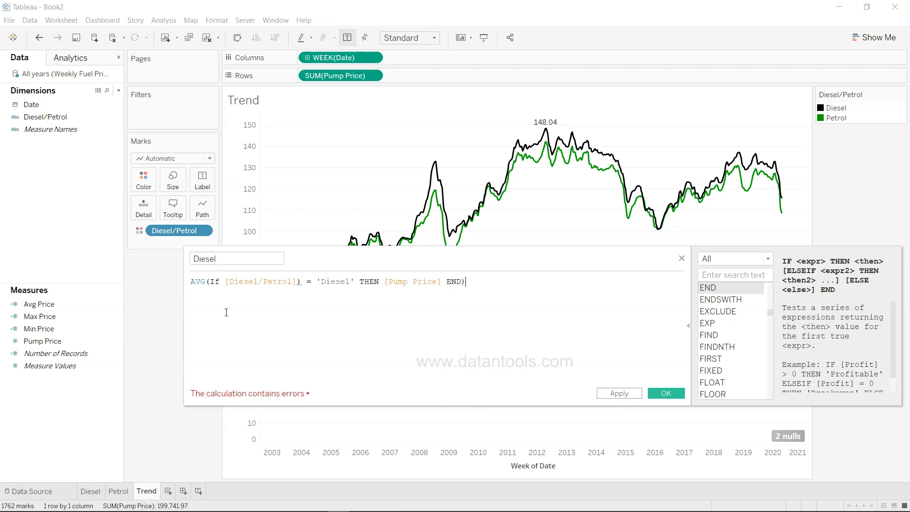
pyautogui.click(301, 282)
pyautogui.press('BackSpace')
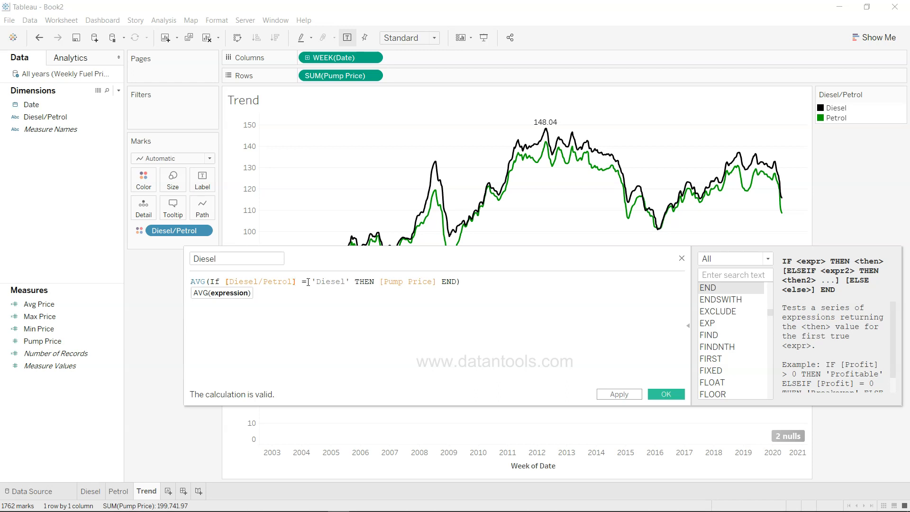
pyautogui.hotkey('ctrl', 'a')
pyautogui.hotkey('ctrl', 'c')
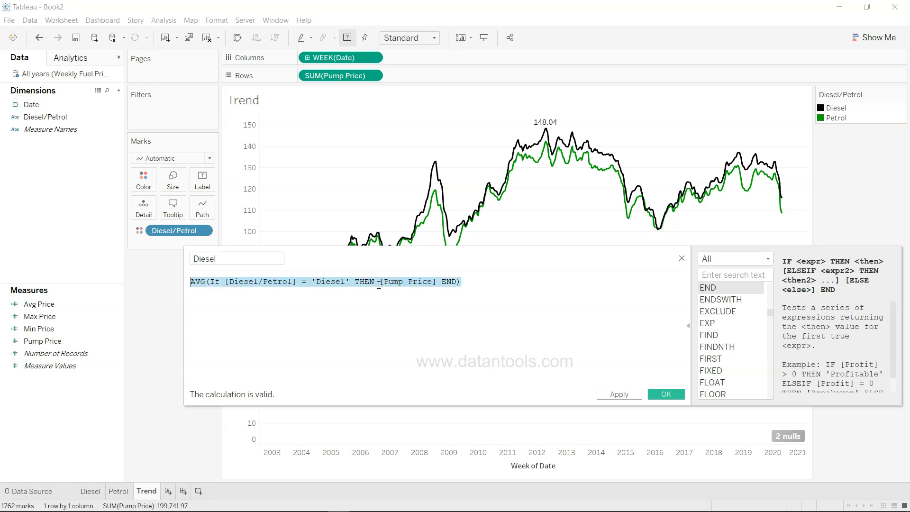
pyautogui.click(667, 394)
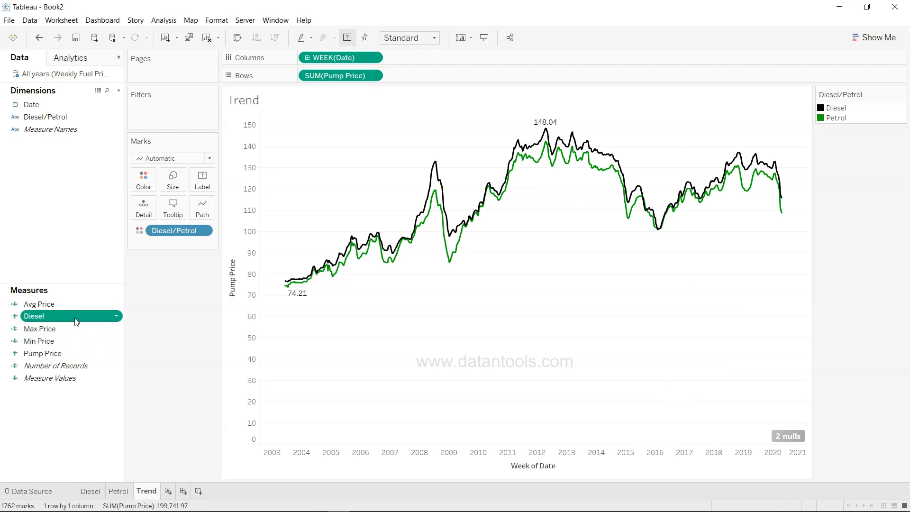
# - Create a calculated field named Petrol and paste the copied Diesel formula into it
pyautogui.click(118, 91)
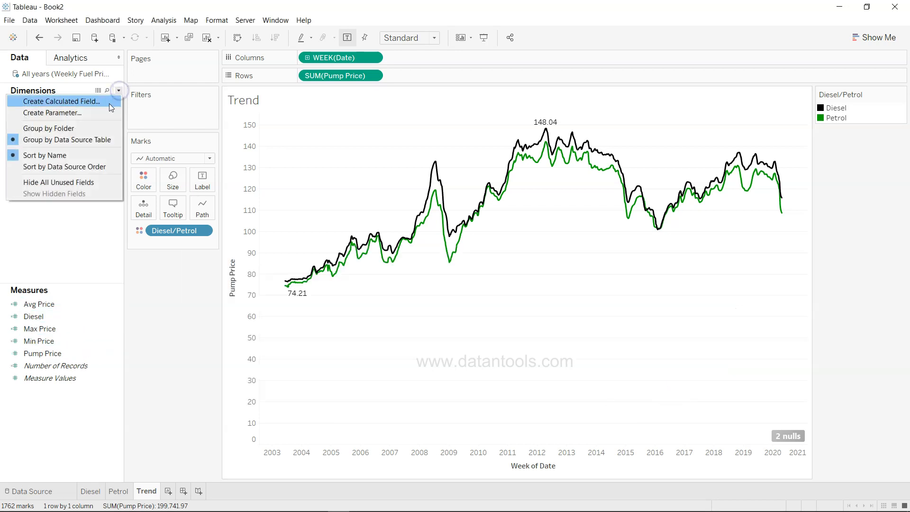
pyautogui.click(109, 102)
pyautogui.write('pETROL')
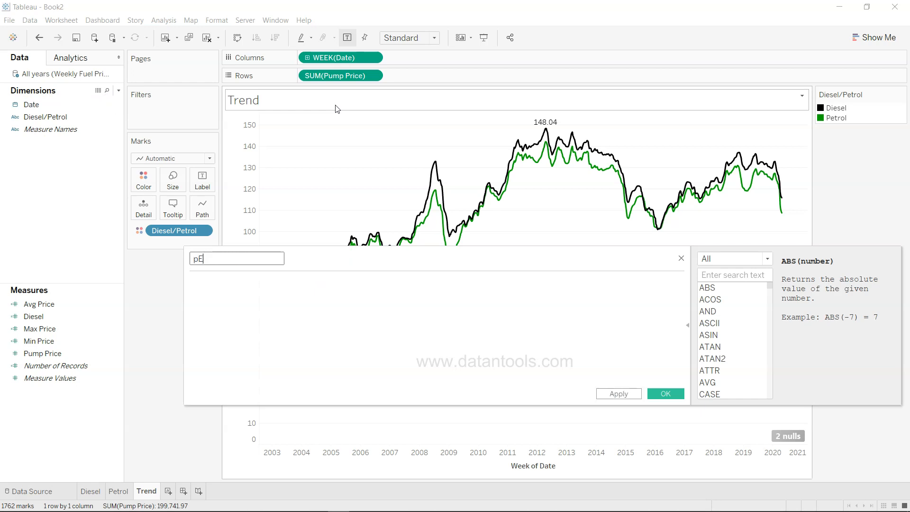
pyautogui.press('Tab')
pyautogui.doubleClick(250, 264)
pyautogui.write('pETR')
pyautogui.press('BackSpace')
pyautogui.press('BackSpace')
pyautogui.press('BackSpace')
pyautogui.press('BackSpace')
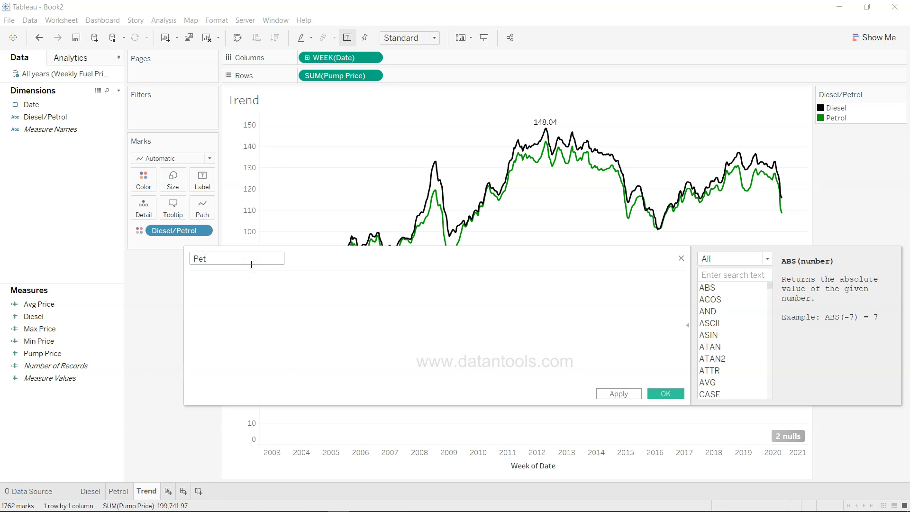
pyautogui.hotkey('ctrl', 'v')
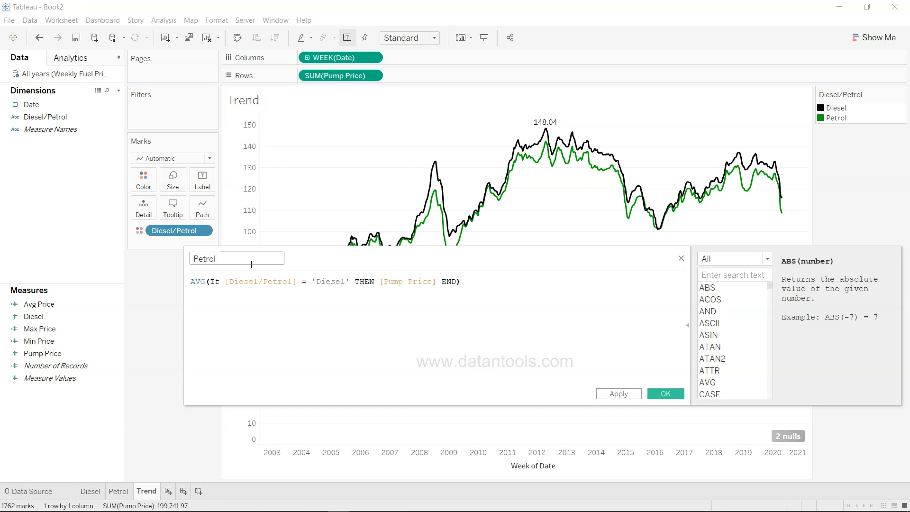
# - Replace 'Diesel' with 'Petrol' in the pasted formula's condition and save the Petrol field
pyautogui.click(323, 282)
pyautogui.click(344, 283)
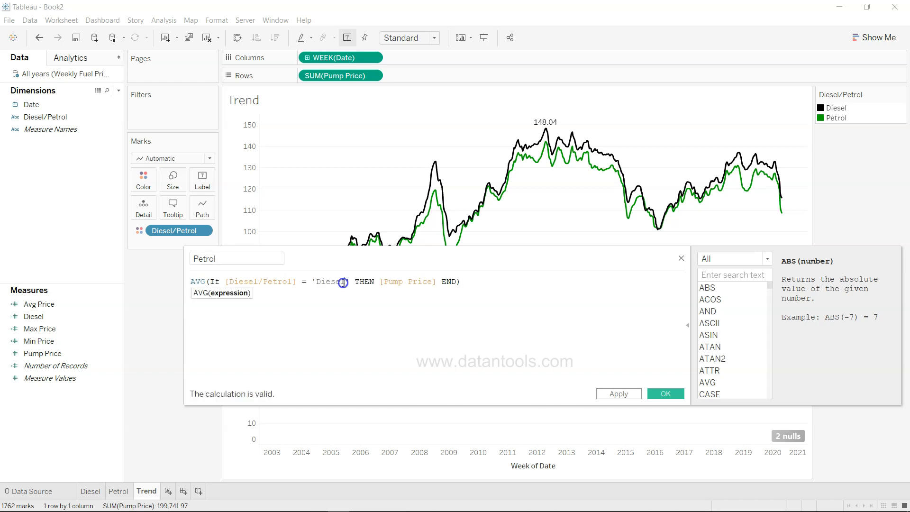
pyautogui.press('BackSpace')
pyautogui.press('BackSpace')
pyautogui.press('BackSpace')
pyautogui.press('BackSpace')
pyautogui.press('BackSpace')
pyautogui.press('BackSpace')
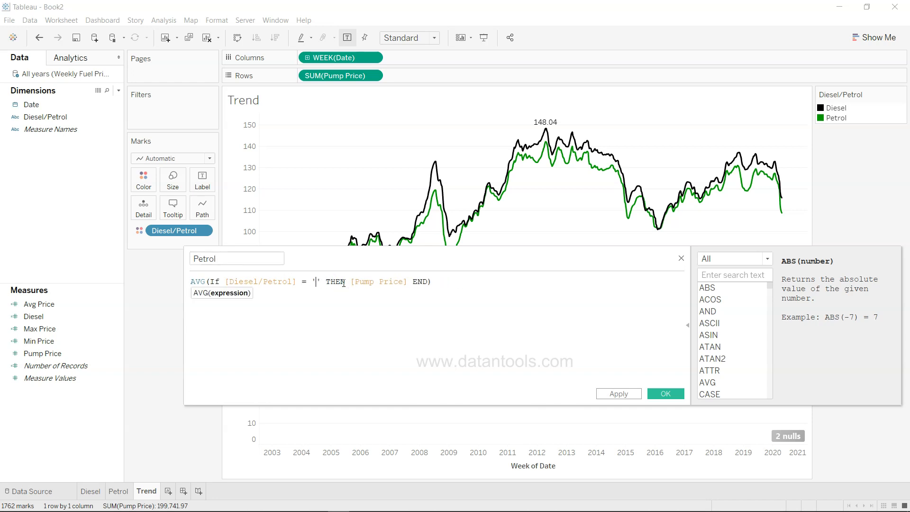
pyautogui.write('Petrol')
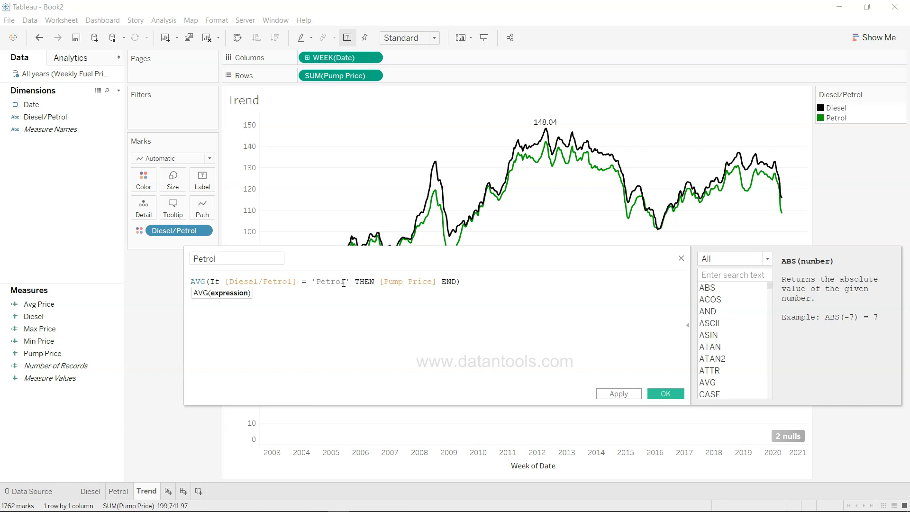
pyautogui.click(672, 396)
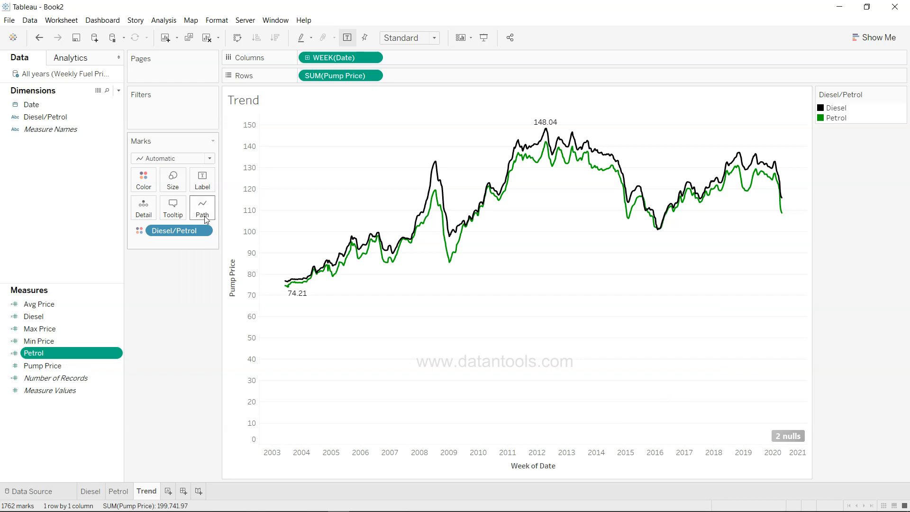
# - Turn off the mark labels on the Trend lines
pyautogui.click(207, 184)
pyautogui.click(225, 204)
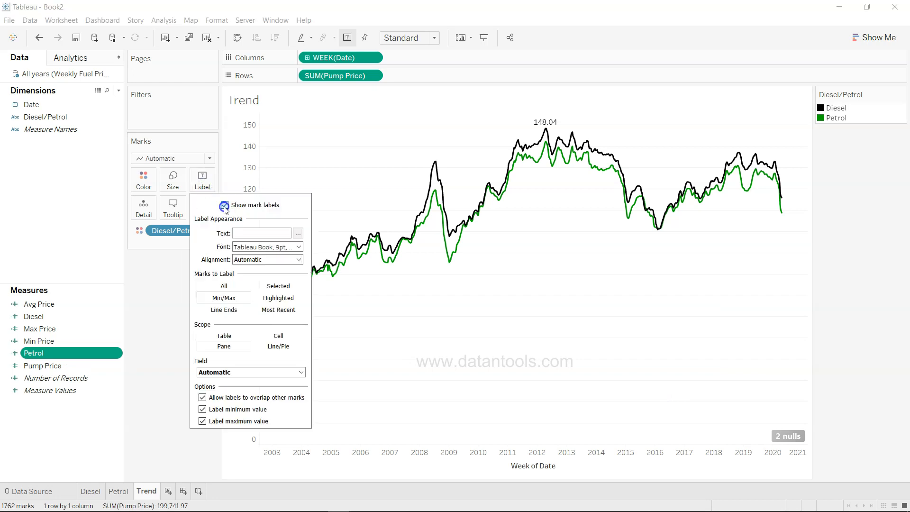
pyautogui.click(167, 309)
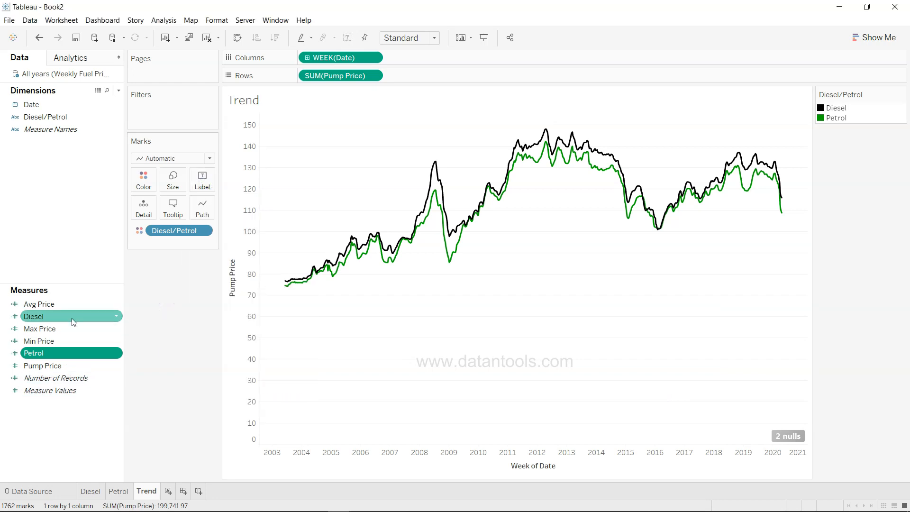
# - Add the Diesel and Petrol measures to the Trend marks as Detail and turn the Min/Max mark labels back on
pyautogui.moveTo(73, 322); pyautogui.dragTo(144, 213)
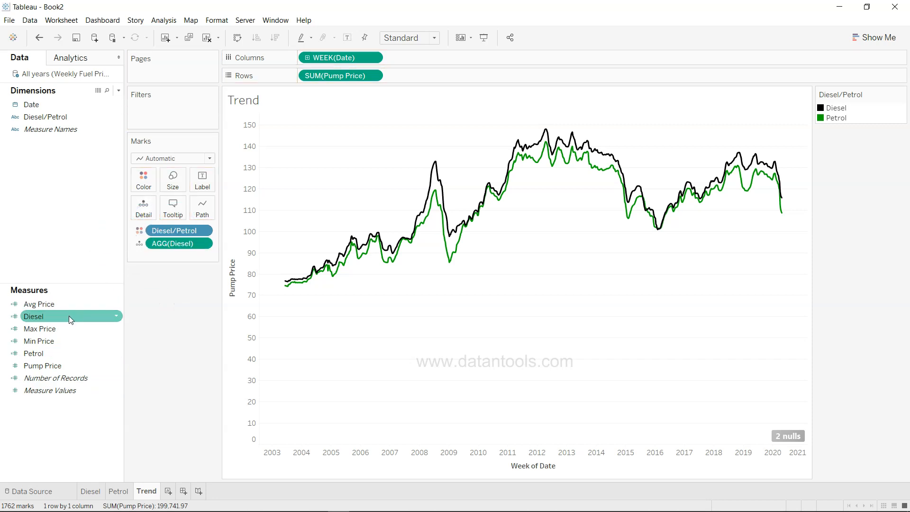
pyautogui.moveTo(59, 353); pyautogui.dragTo(141, 213)
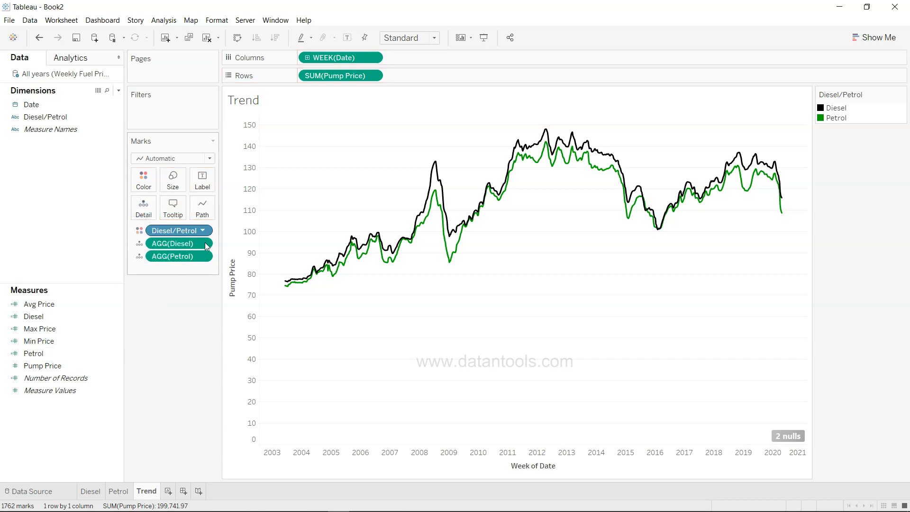
pyautogui.click(207, 182)
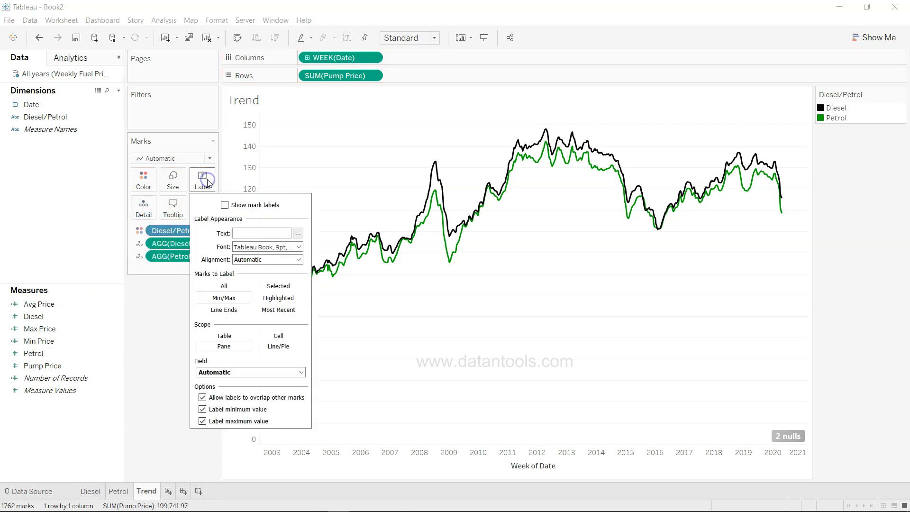
pyautogui.click(225, 207)
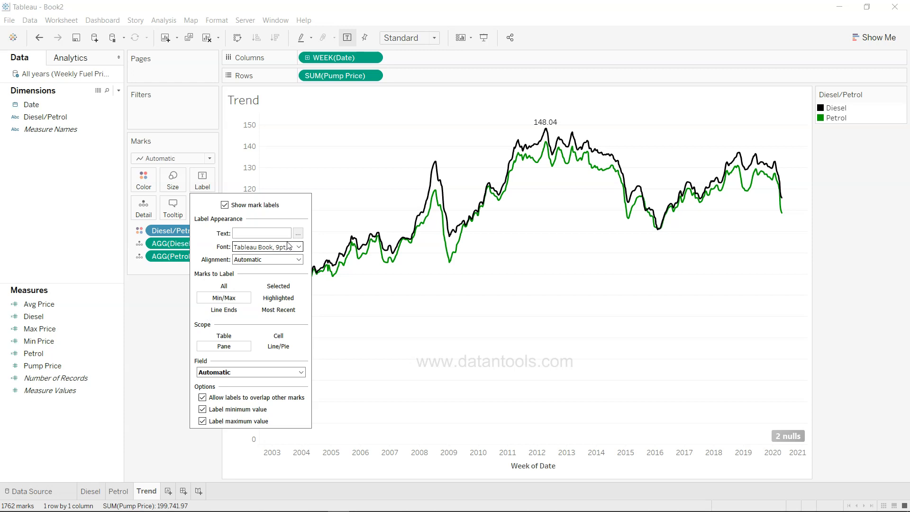
pyautogui.click(148, 347)
pyautogui.moveTo(296, 301)
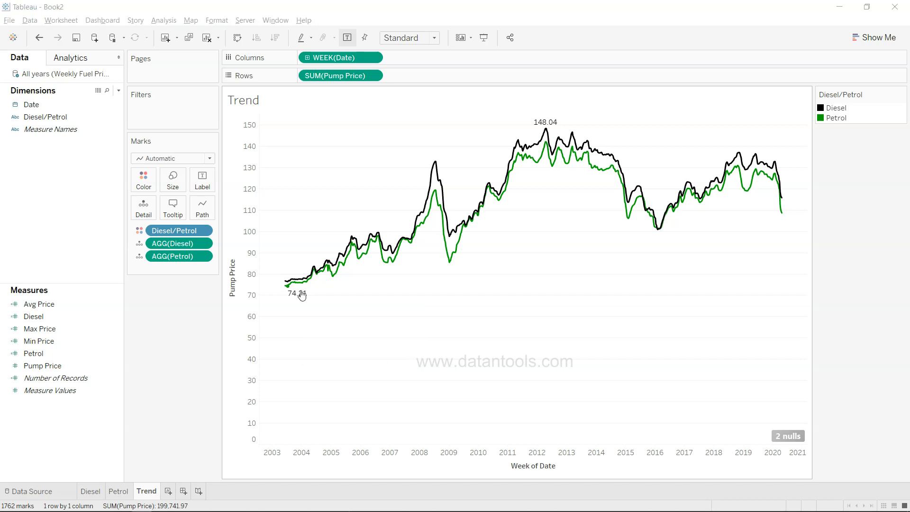
# - Set the scope of the Min/Max mark labels to Line/Pie so each line gets its own labels
pyautogui.click(203, 182)
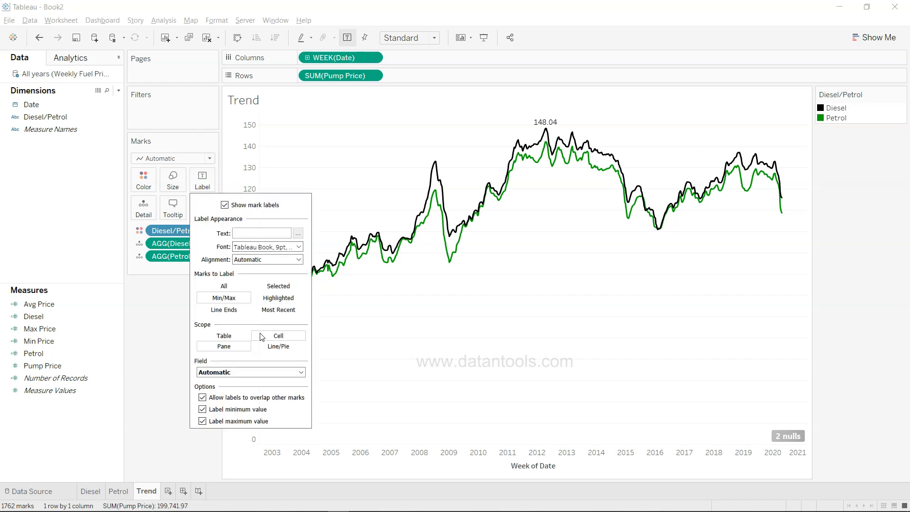
pyautogui.click(277, 347)
pyautogui.click(392, 329)
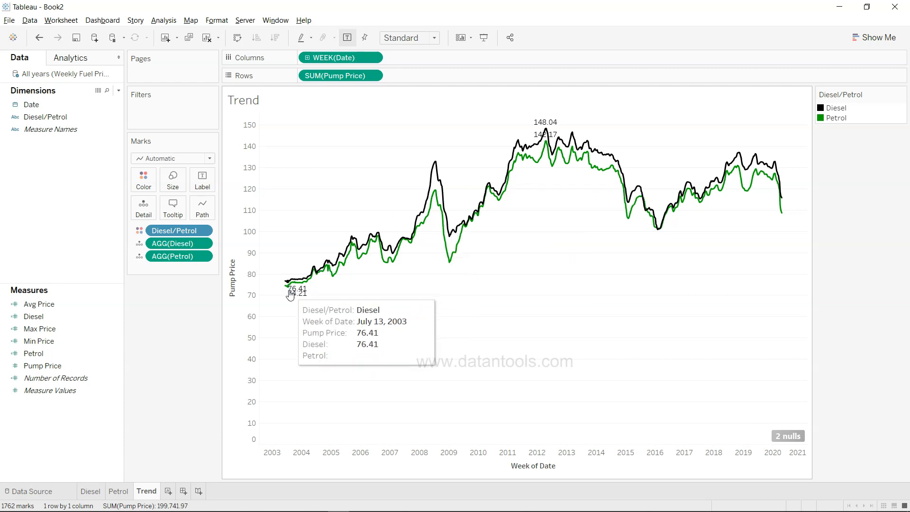
pyautogui.moveTo(545, 133)
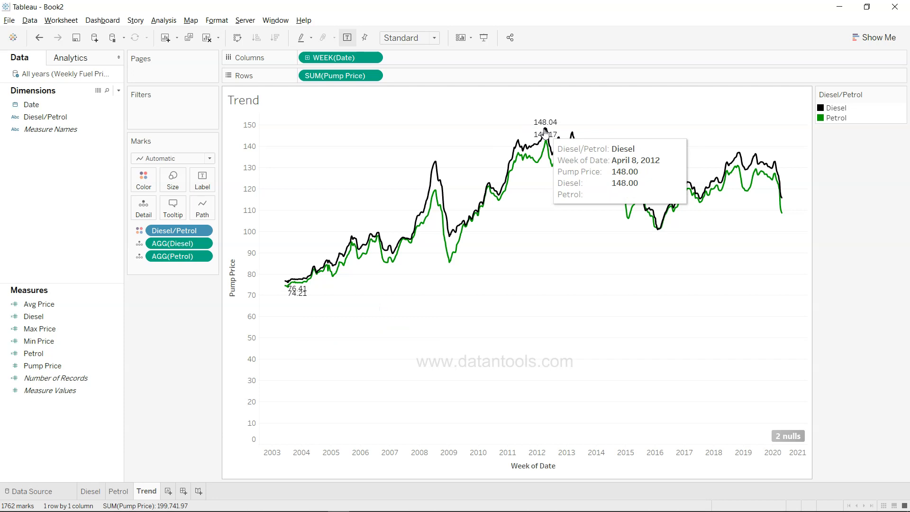
# - Move the Diesel line's minimum label, 76.41, above the start of the line, clear of the Petrol label
pyautogui.click(303, 288)
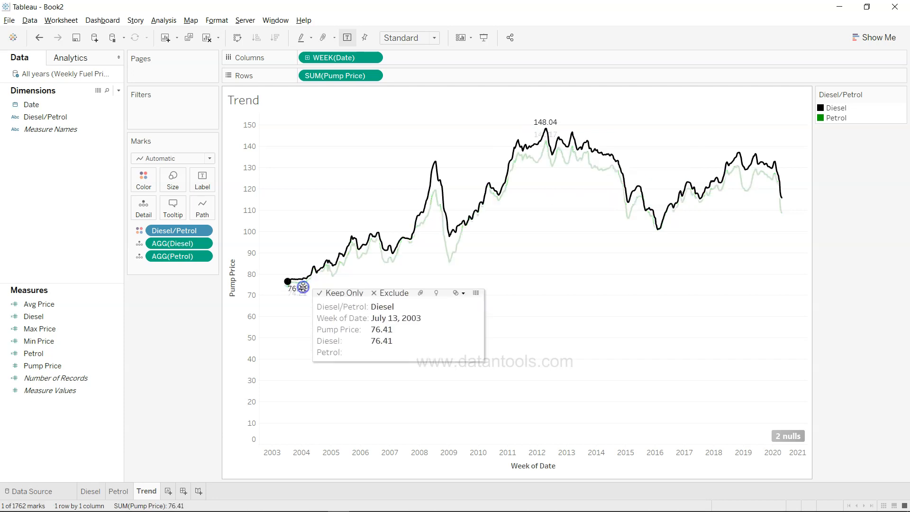
pyautogui.moveTo(303, 287); pyautogui.dragTo(285, 271)
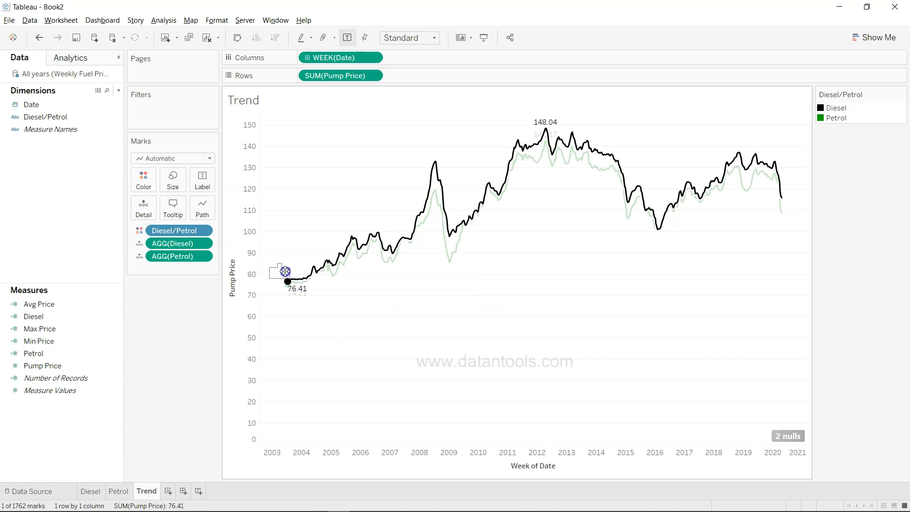
pyautogui.click(286, 328)
pyautogui.moveTo(283, 280)
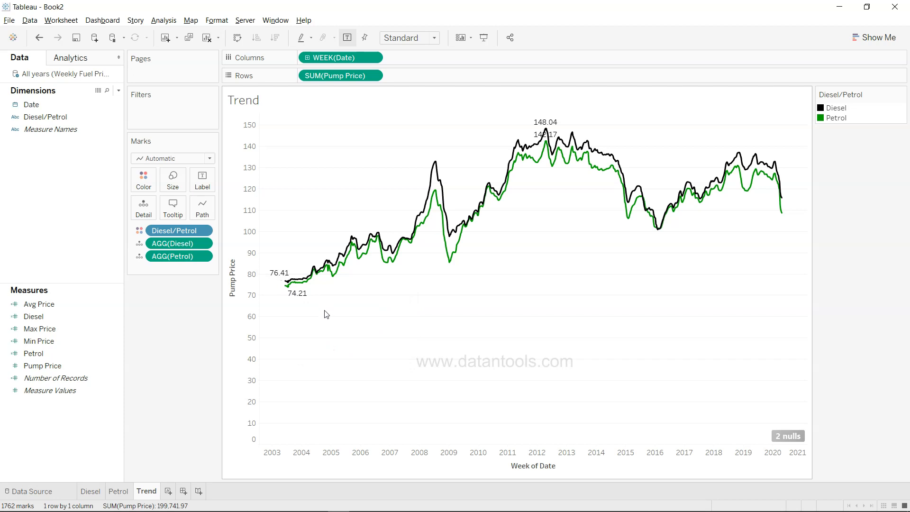
# - Move the Diesel line's maximum label, 148.04, to the left of its peak, clear of the Petrol label
pyautogui.click(539, 121)
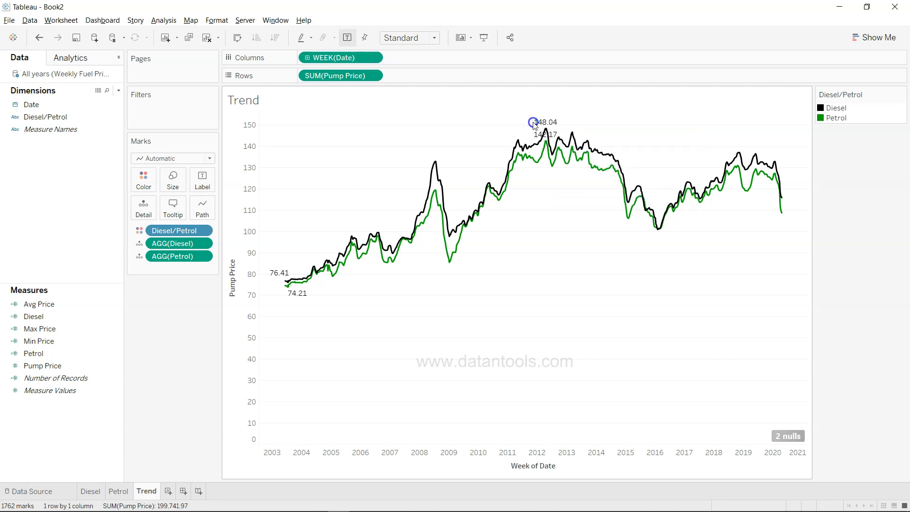
pyautogui.click(539, 125)
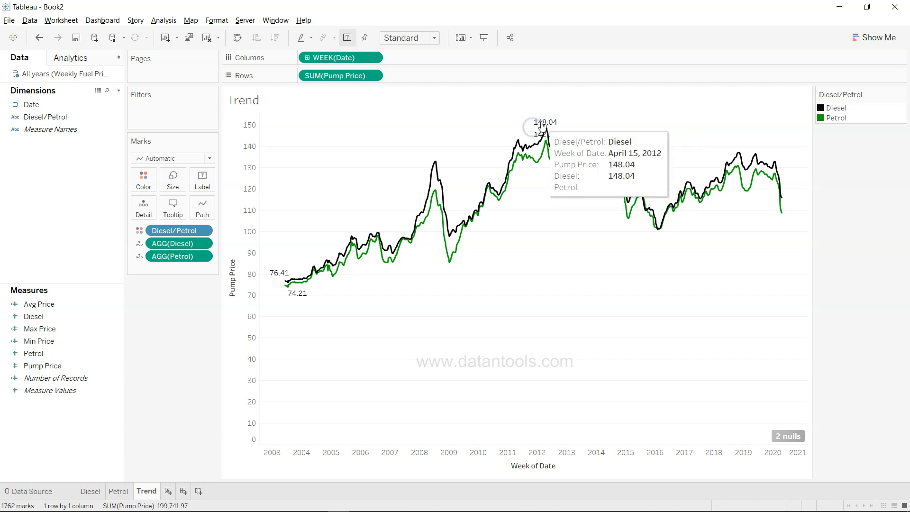
pyautogui.click(543, 124)
pyautogui.moveTo(527, 127); pyautogui.dragTo(523, 125)
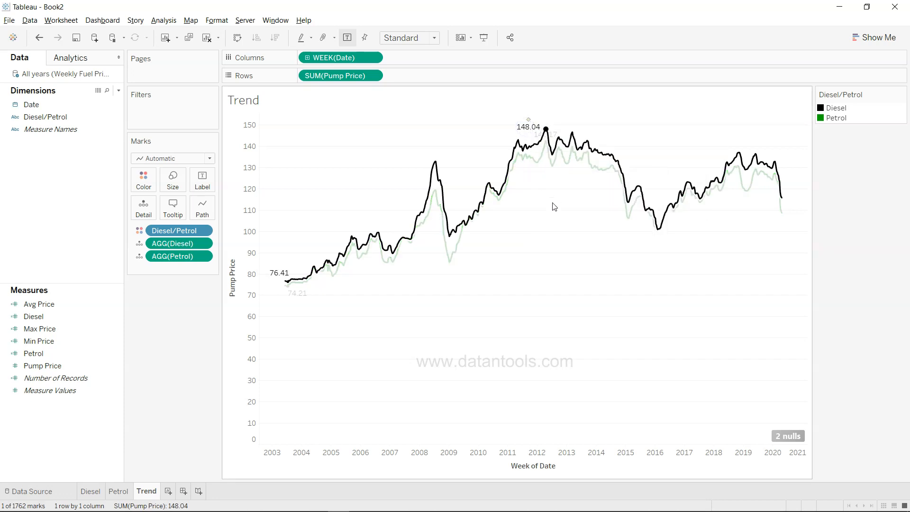
# - Move the Petrol line's maximum label, 142.17, below both lines so it is clear of the Diesel line
pyautogui.moveTo(550, 206); pyautogui.dragTo(558, 135)
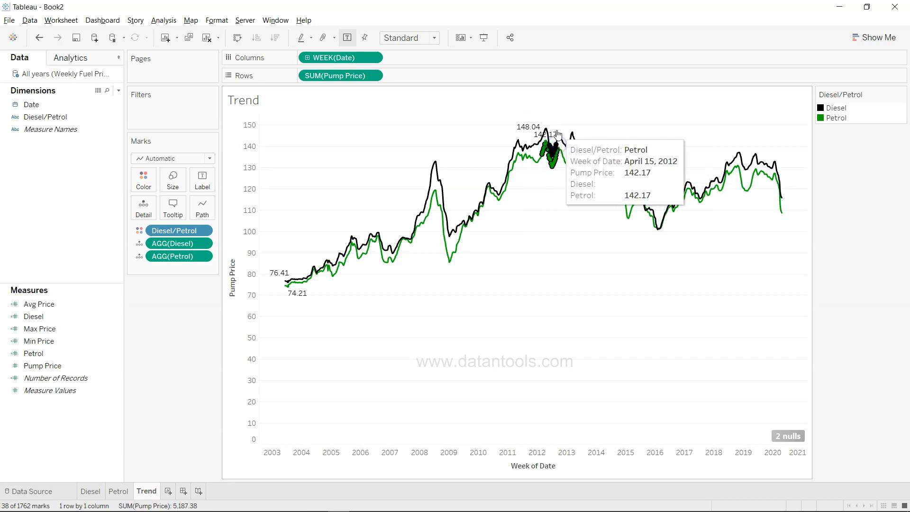
pyautogui.click(576, 113)
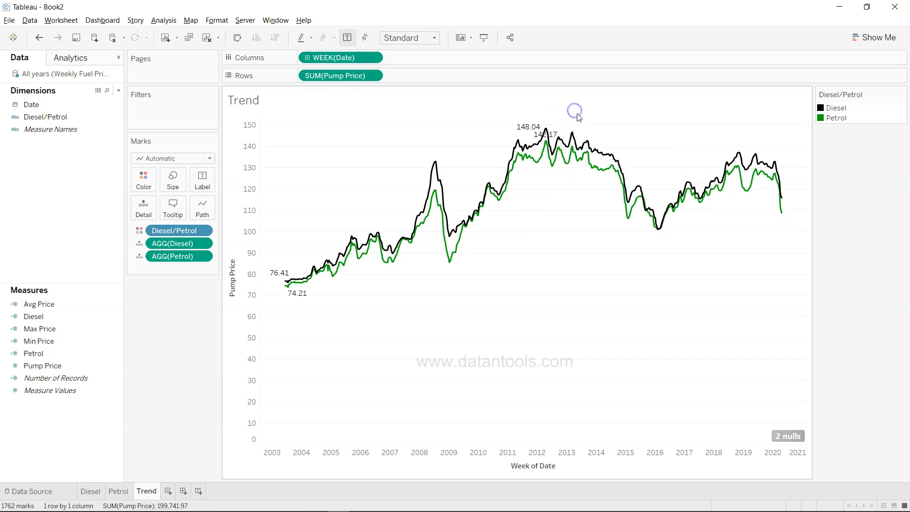
pyautogui.click(554, 134)
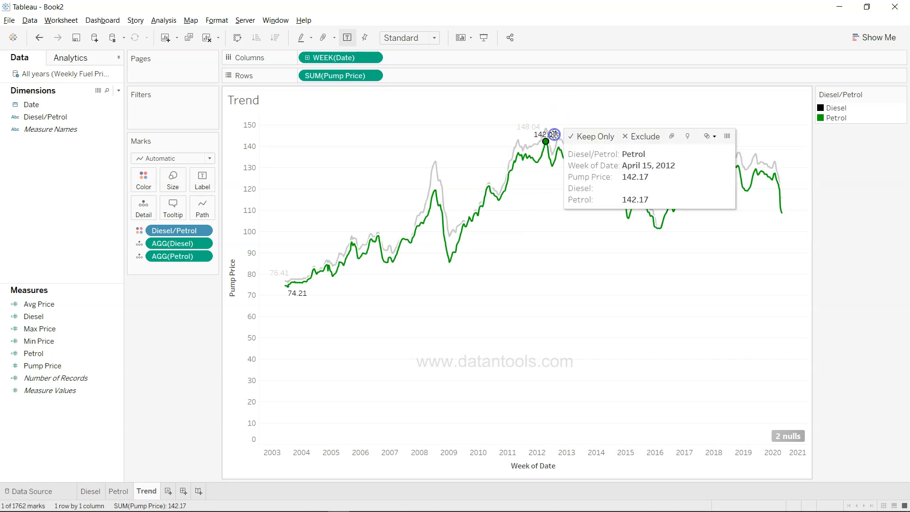
pyautogui.moveTo(554, 135); pyautogui.dragTo(552, 172)
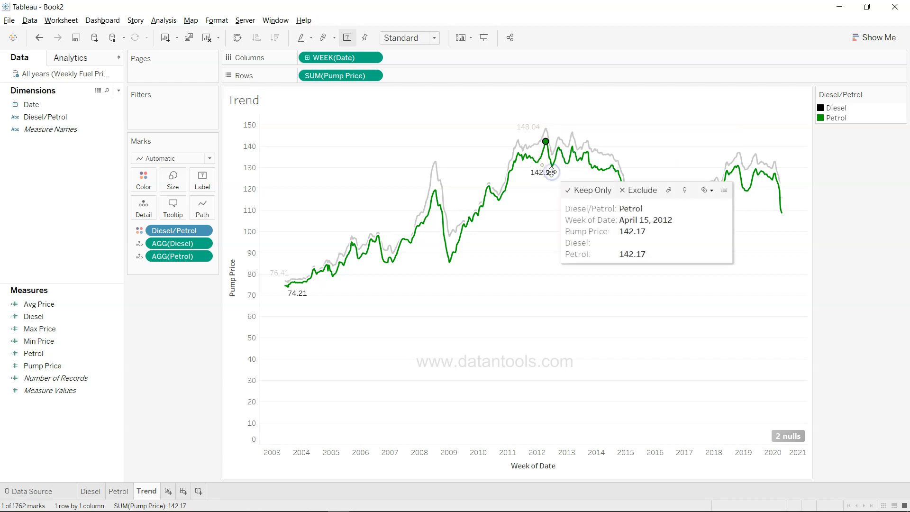
pyautogui.click(545, 193)
pyautogui.moveTo(542, 181)
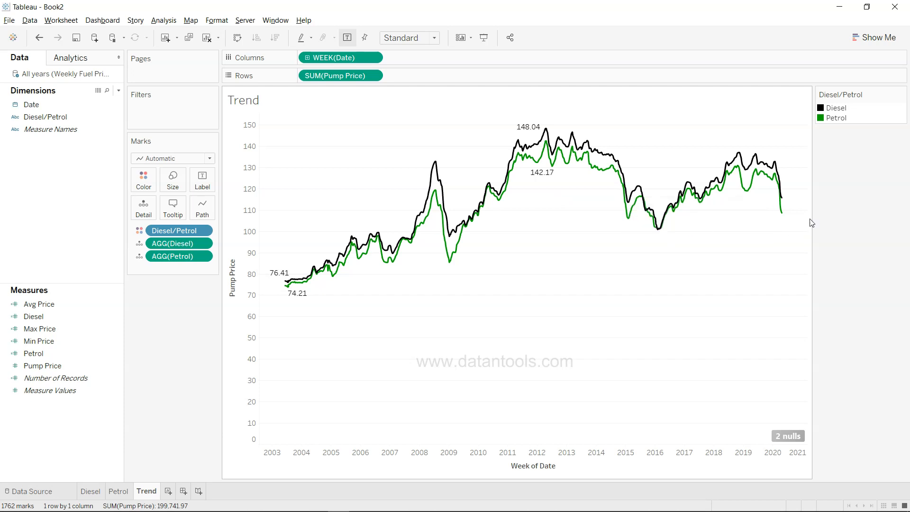
# - Set the mark labels of the last Diesel and Petrol points, week of April 19, 2020, to Always Show
pyautogui.click(783, 198)
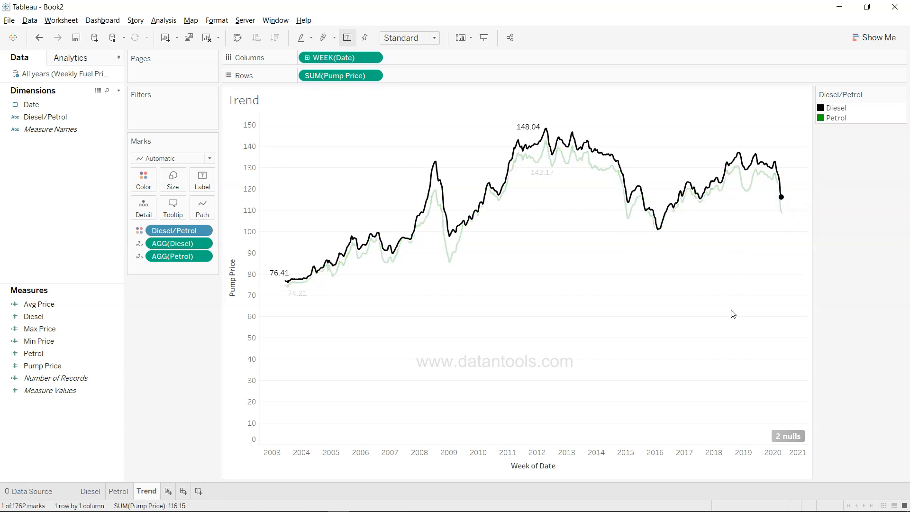
pyautogui.moveTo(732, 310); pyautogui.dragTo(786, 220)
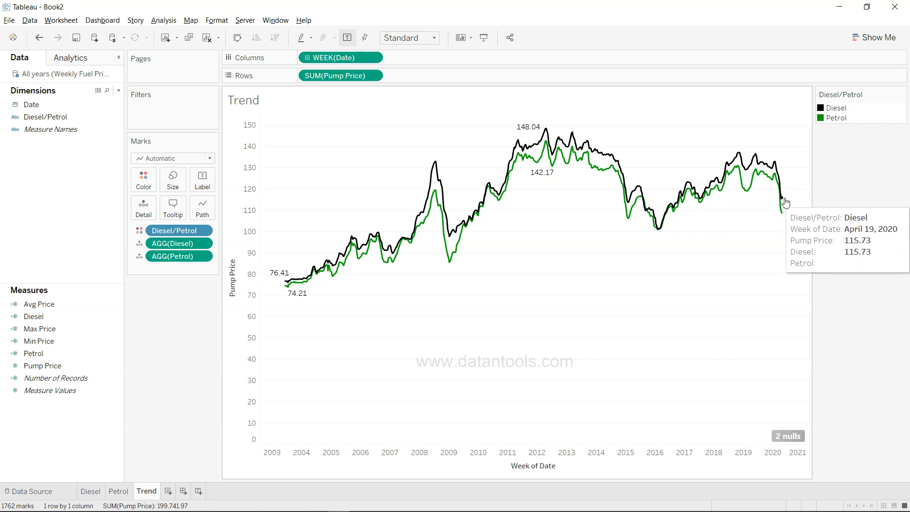
pyautogui.rightClick(786, 203)
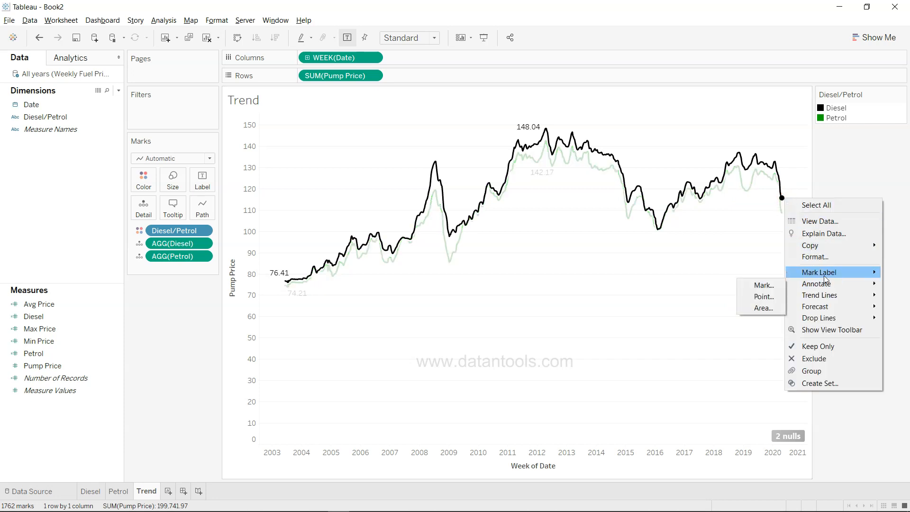
pyautogui.moveTo(824, 274)
pyautogui.click(766, 292)
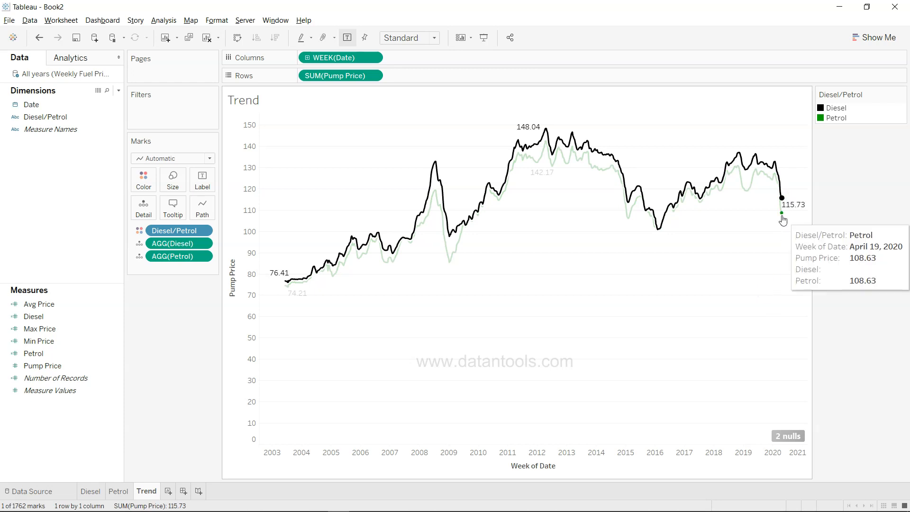
pyautogui.rightClick(782, 219)
pyautogui.moveTo(802, 292)
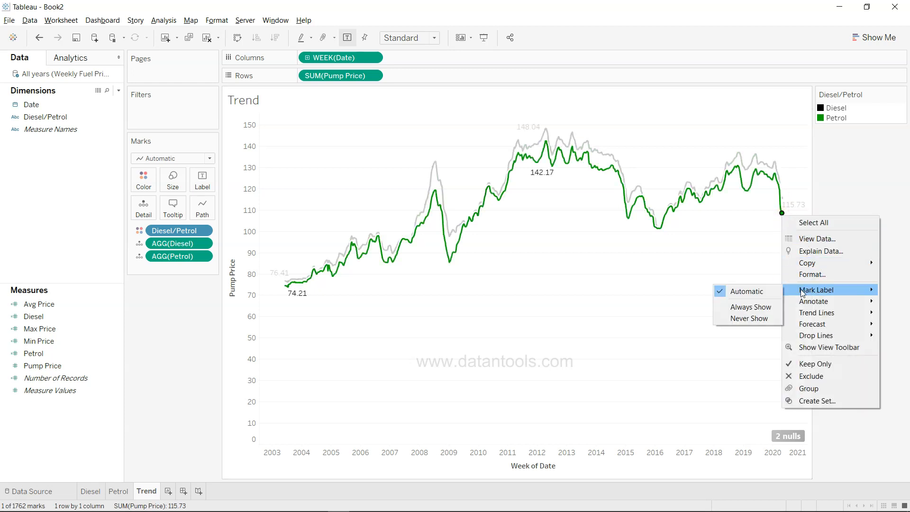
pyautogui.click(773, 311)
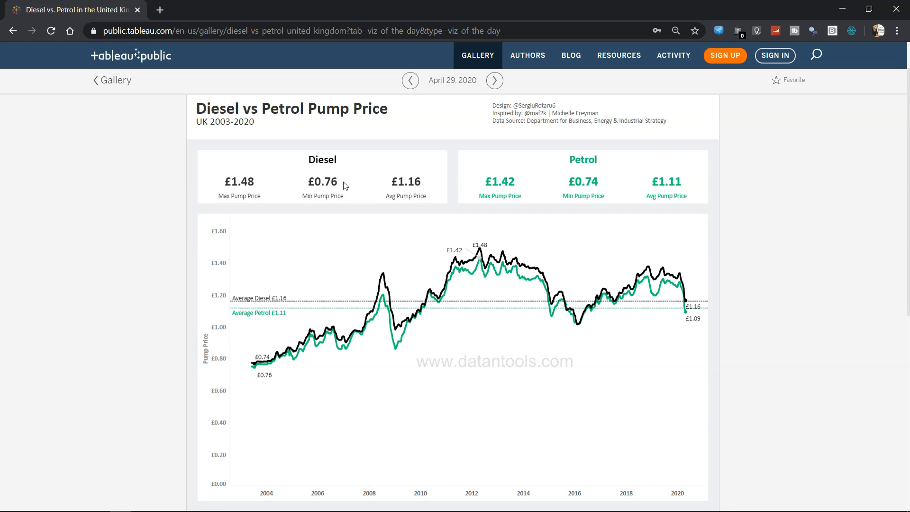
# - Switch back to Tableau and add a per-pane average line to the Trend chart, using AGG(Diesel) as its value
pyautogui.hotkey('alt', 'Tab')
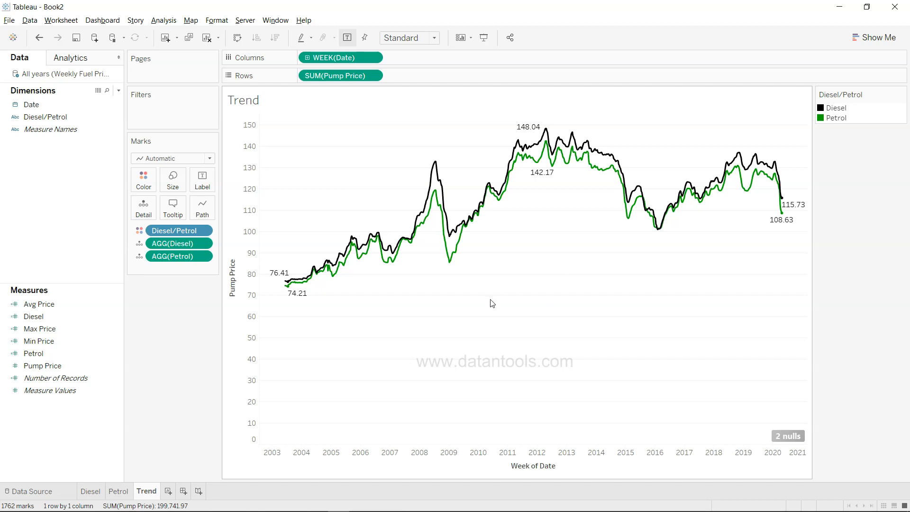
pyautogui.click(104, 60)
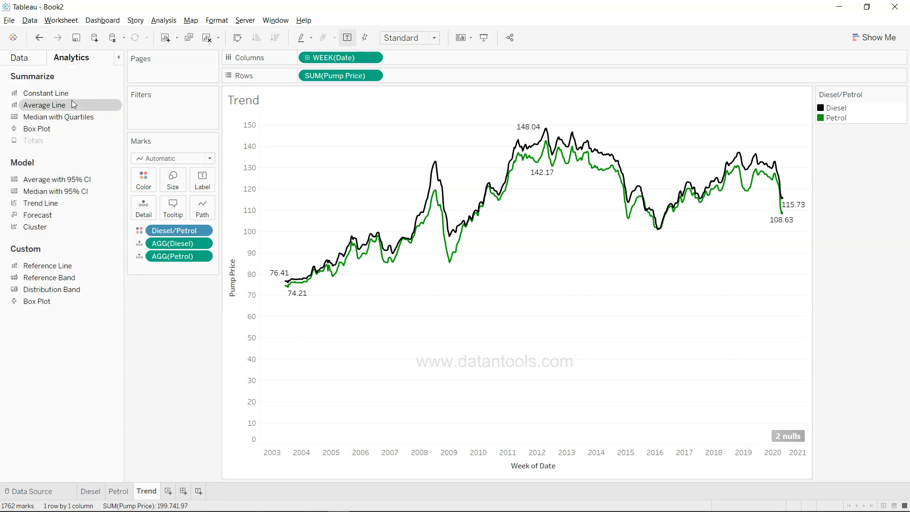
pyautogui.moveTo(72, 102); pyautogui.dragTo(353, 137)
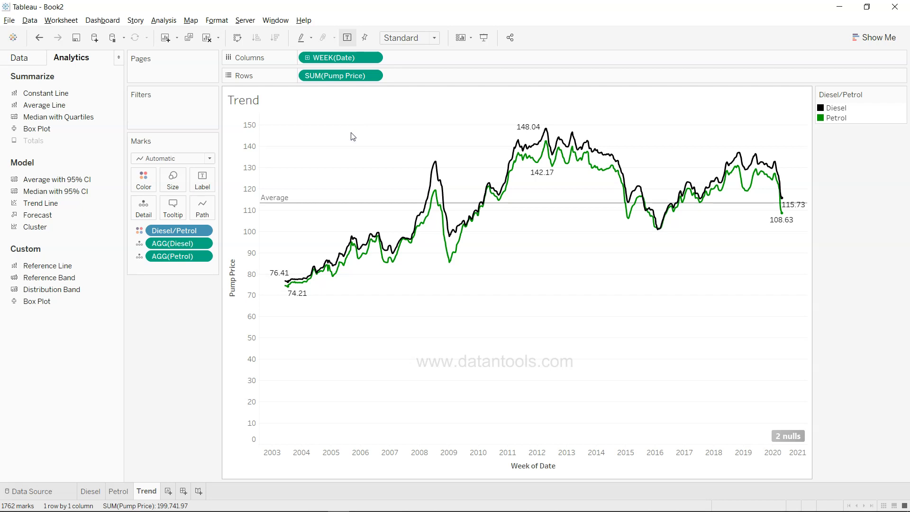
pyautogui.click(284, 204)
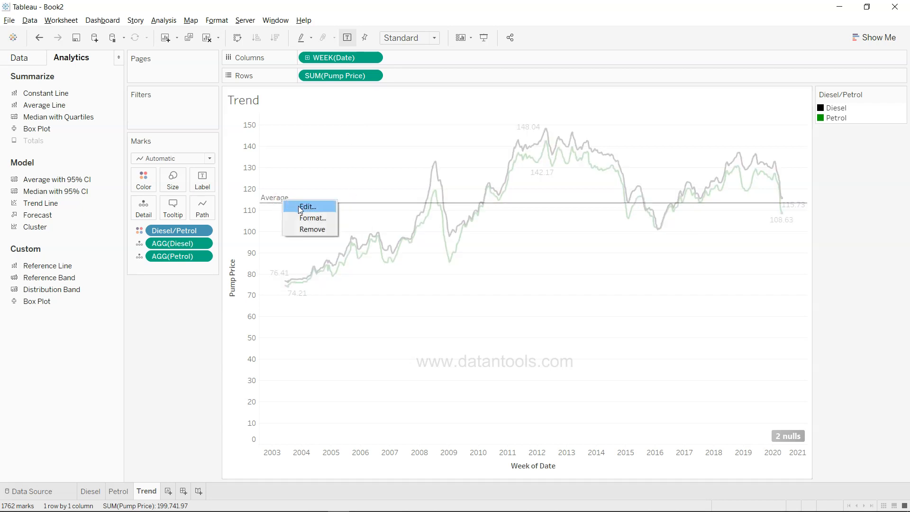
pyautogui.click(297, 206)
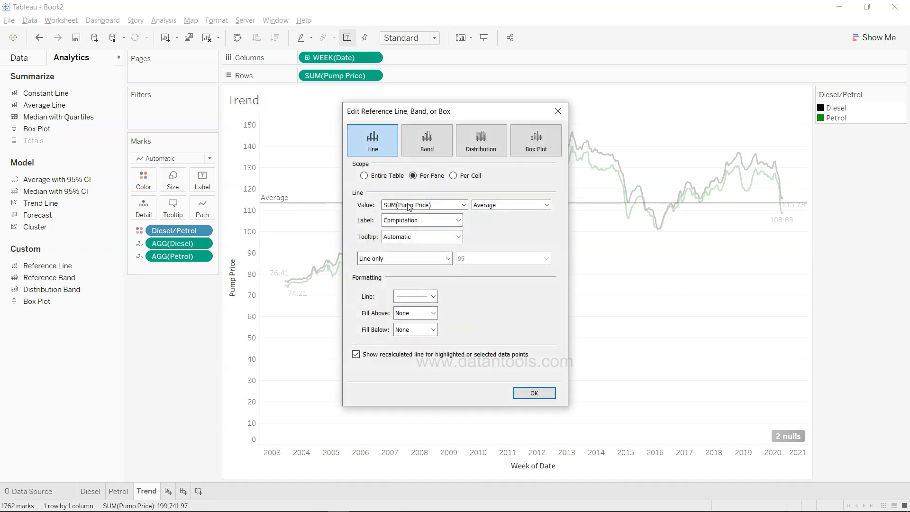
pyautogui.click(411, 206)
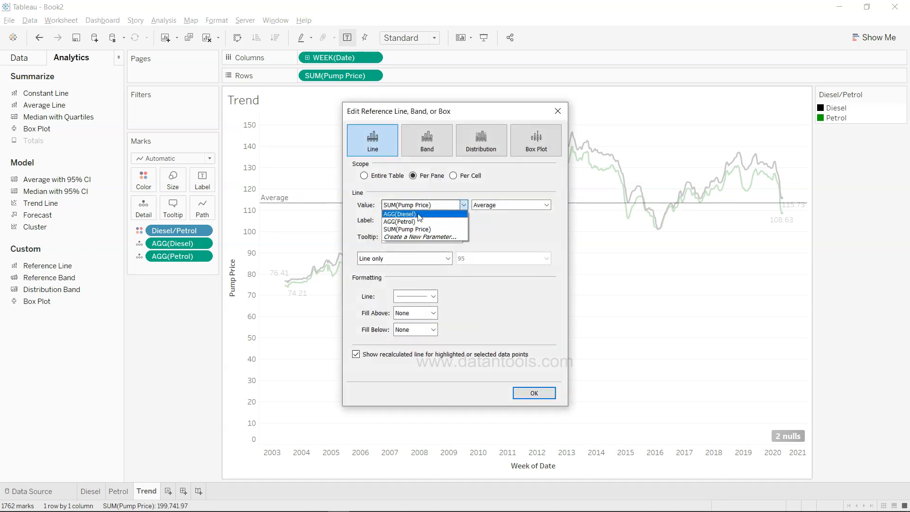
pyautogui.click(418, 215)
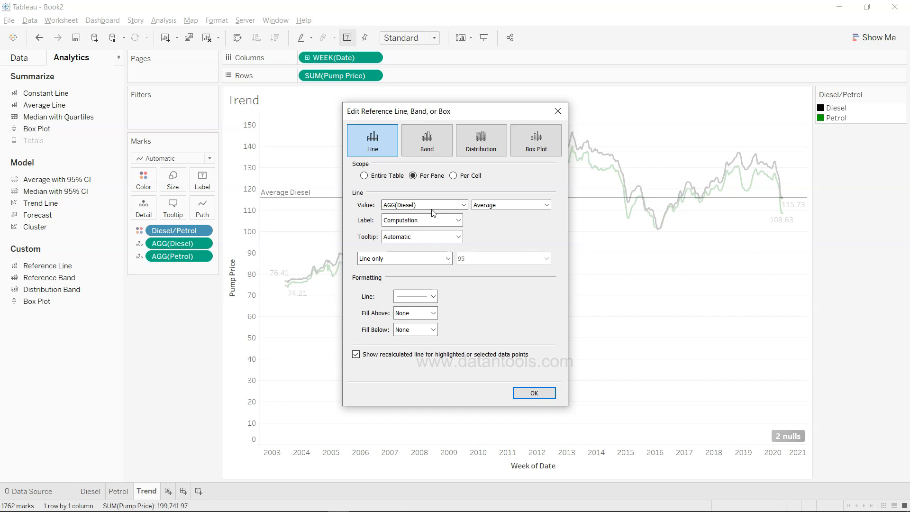
# - Give the Diesel average line the custom label "Average Diesel <Value>" and apply it
pyautogui.click(436, 221)
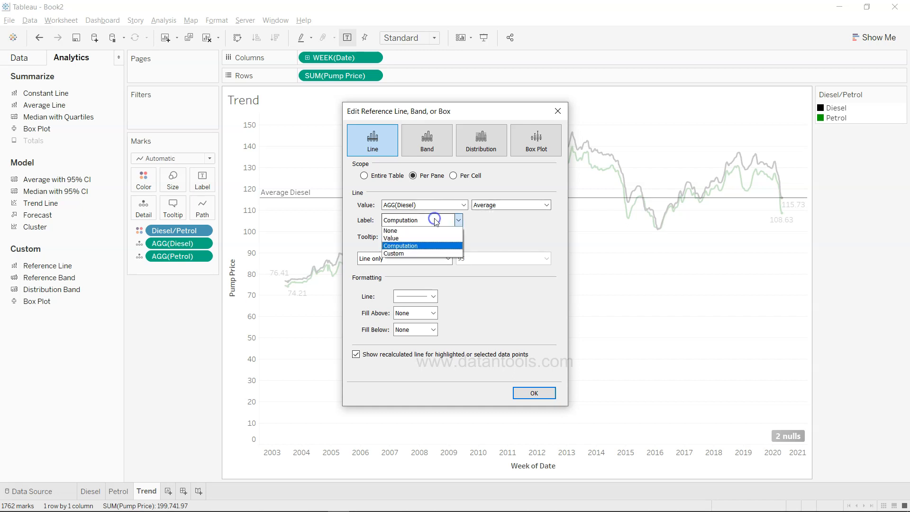
pyautogui.click(431, 253)
pyautogui.click(548, 220)
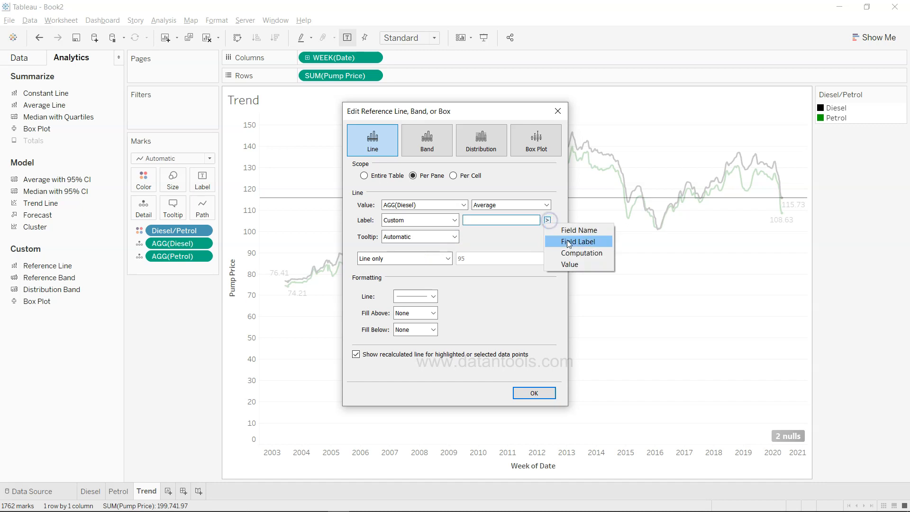
pyautogui.click(570, 263)
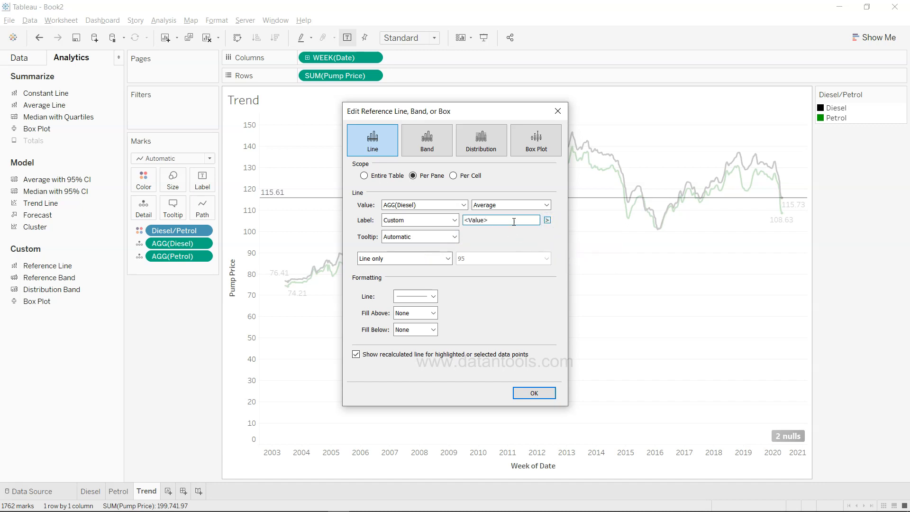
pyautogui.write('Average Diesel')
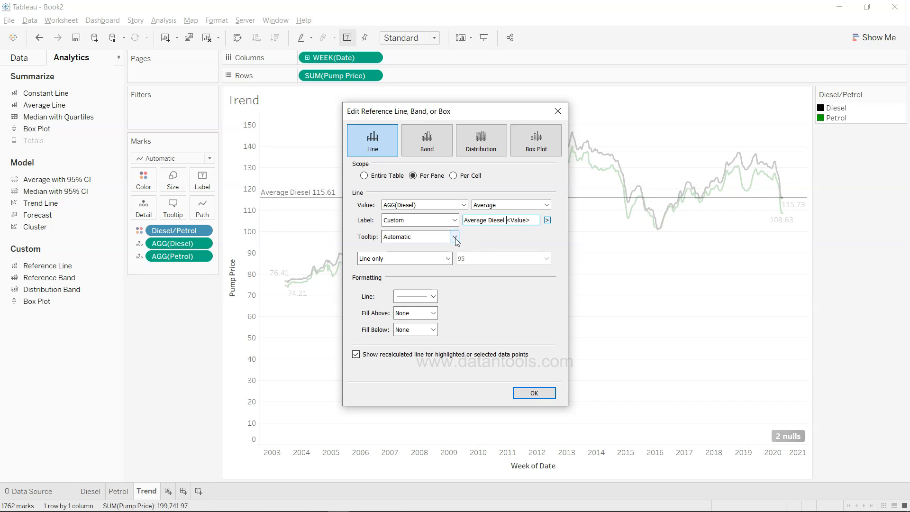
pyautogui.click(535, 393)
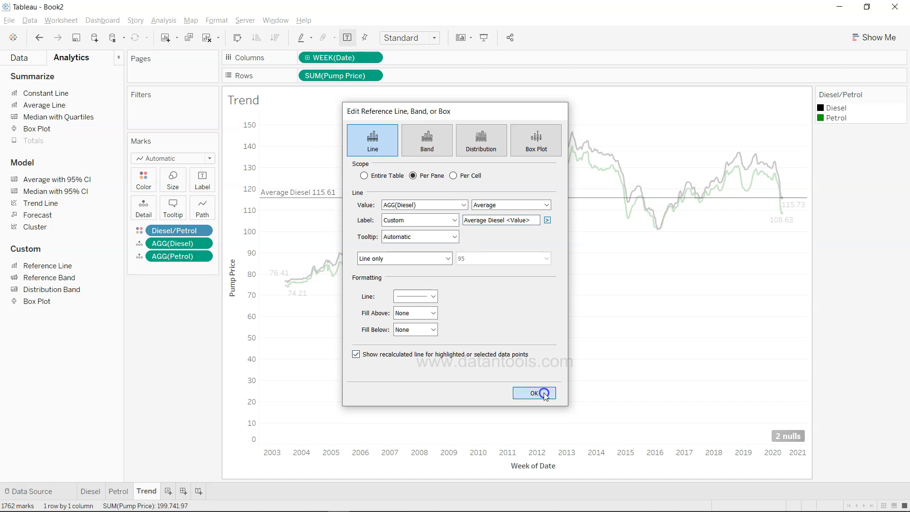
# - Add a second per-pane average line to the Trend chart, using AGG(Petrol) as its value
pyautogui.moveTo(321, 198)
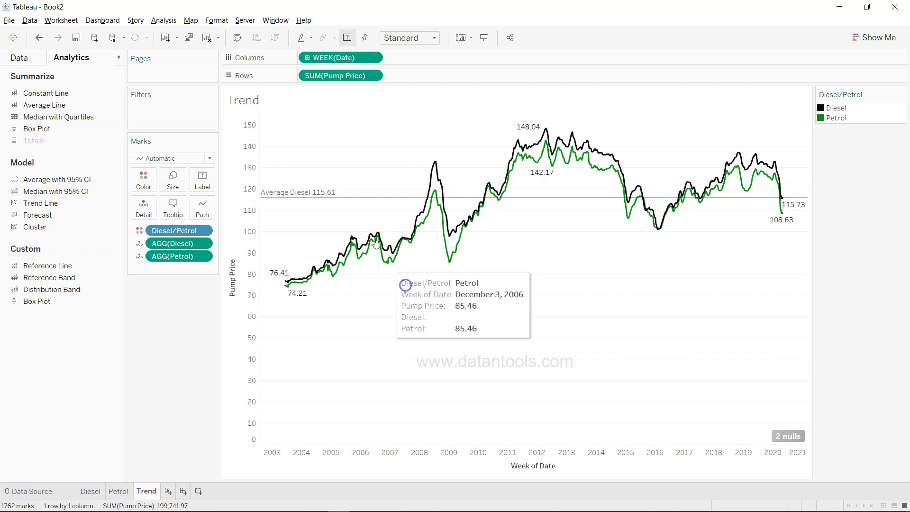
pyautogui.moveTo(428, 193)
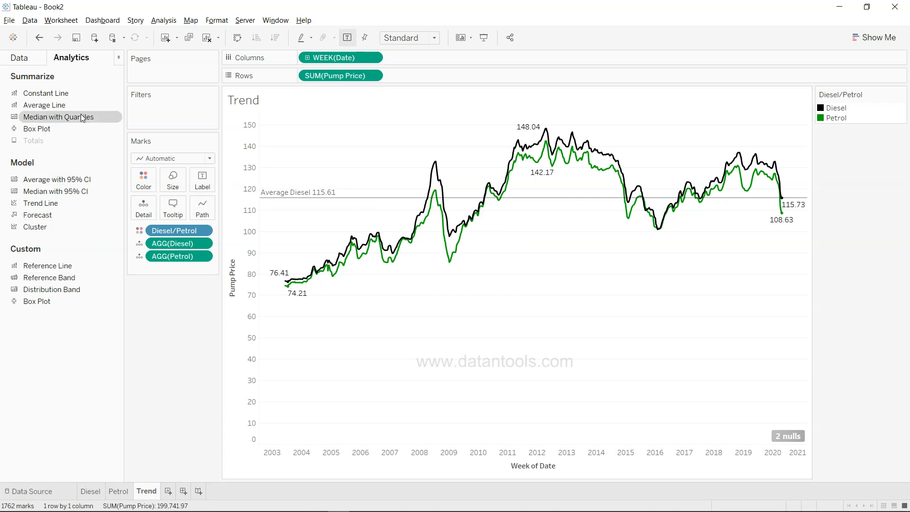
pyautogui.moveTo(79, 109); pyautogui.dragTo(361, 141)
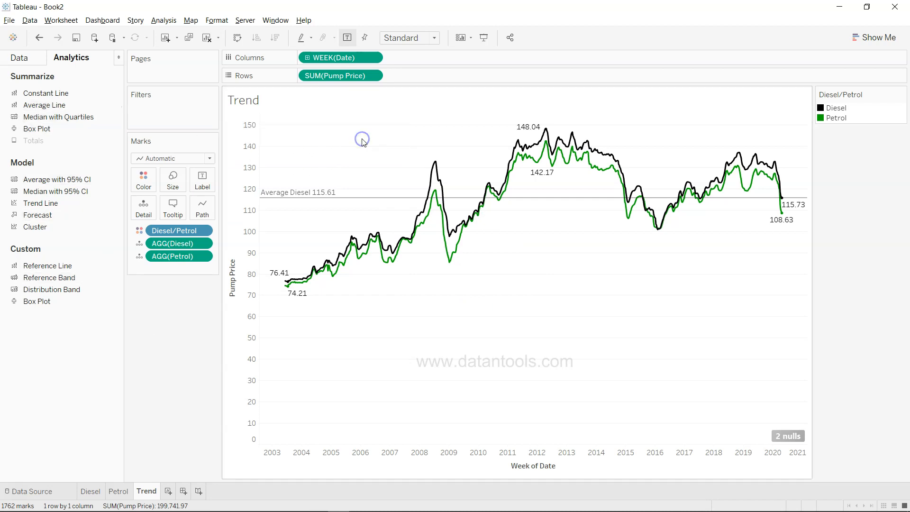
pyautogui.rightClick(357, 208)
pyautogui.click(370, 209)
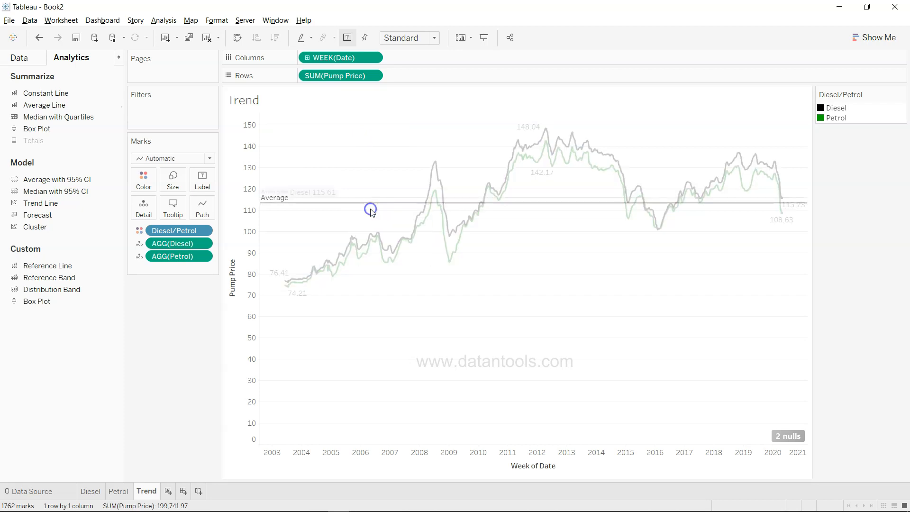
pyautogui.click(422, 206)
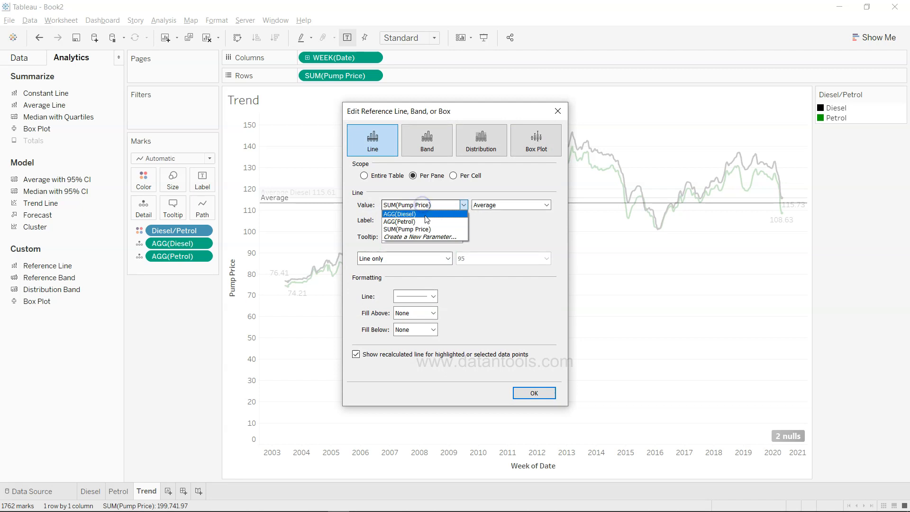
pyautogui.click(427, 222)
# - Give the Petrol average line the custom label "Average Petrol <Value>"
pyautogui.click(449, 220)
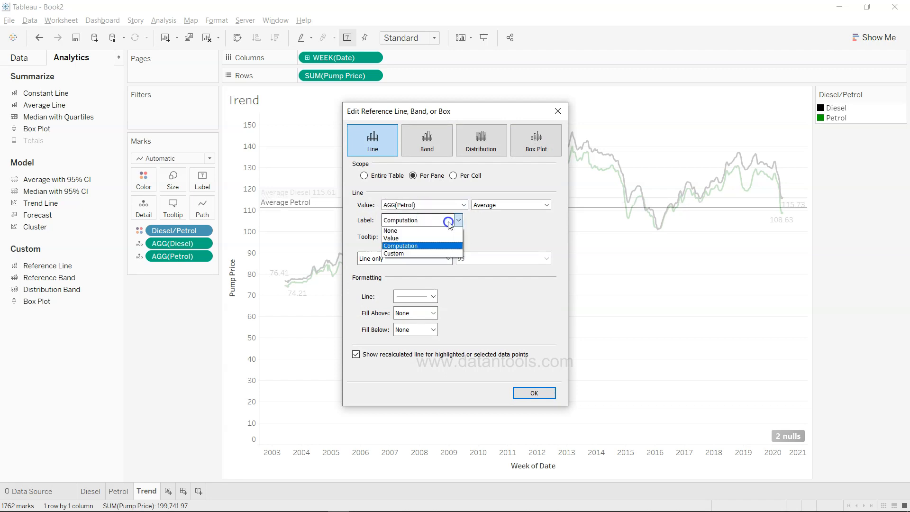
pyautogui.click(443, 253)
pyautogui.click(501, 220)
pyautogui.write('Average Petro')
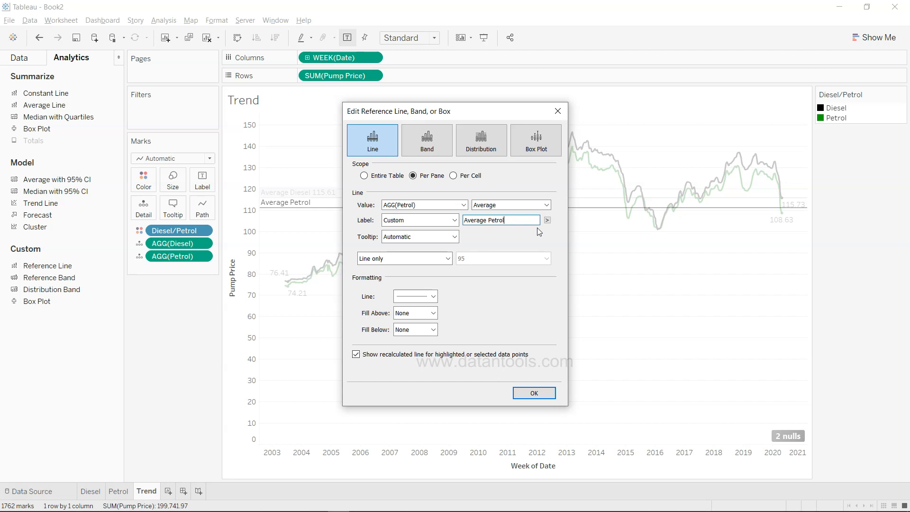
pyautogui.write('l')
pyautogui.click(548, 221)
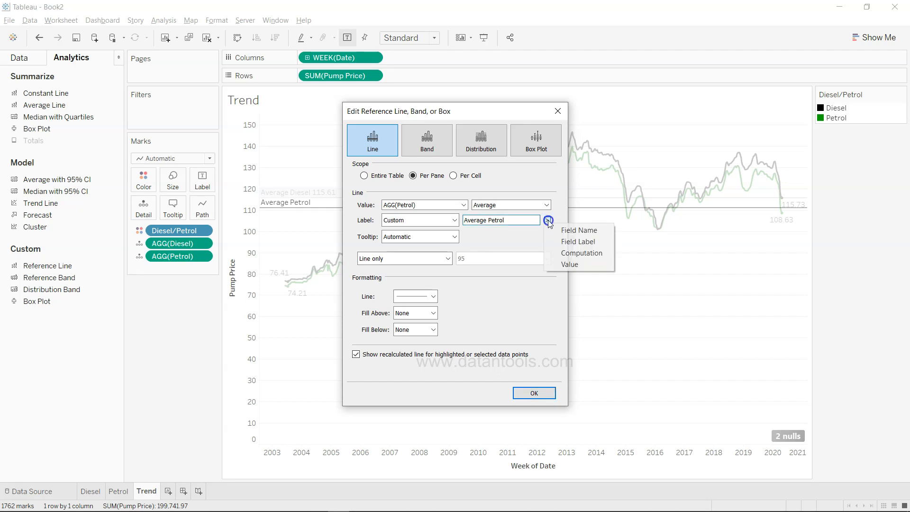
pyautogui.click(567, 264)
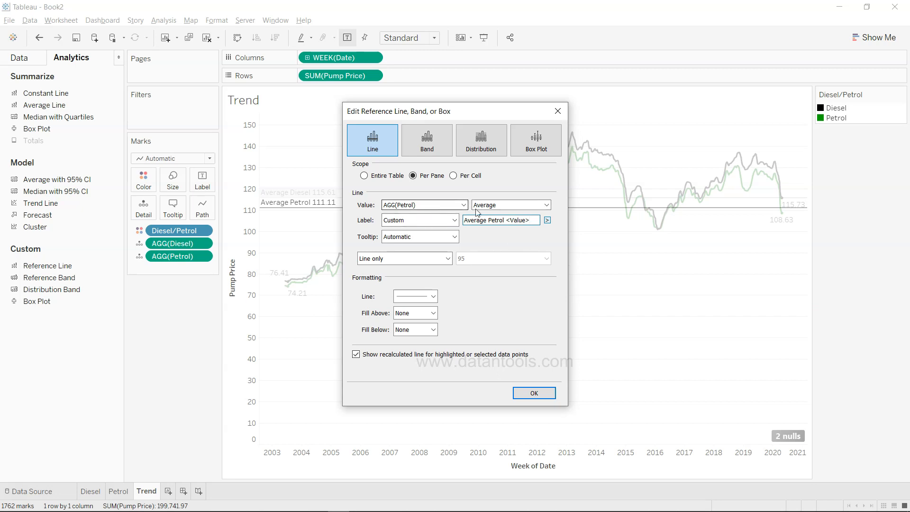
# - Apply the Petrol average line and set its label's vertical alignment to bottom, so it sits below the line
pyautogui.click(528, 392)
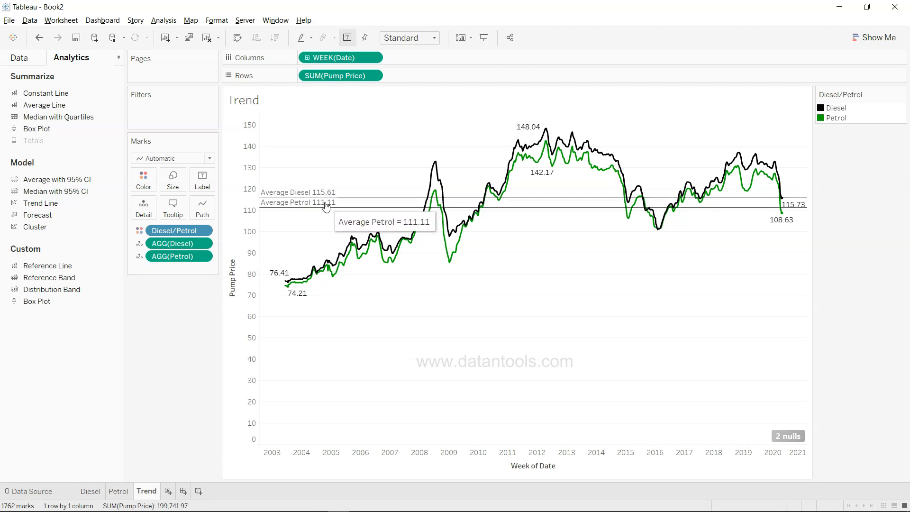
pyautogui.rightClick(327, 205)
pyautogui.click(341, 222)
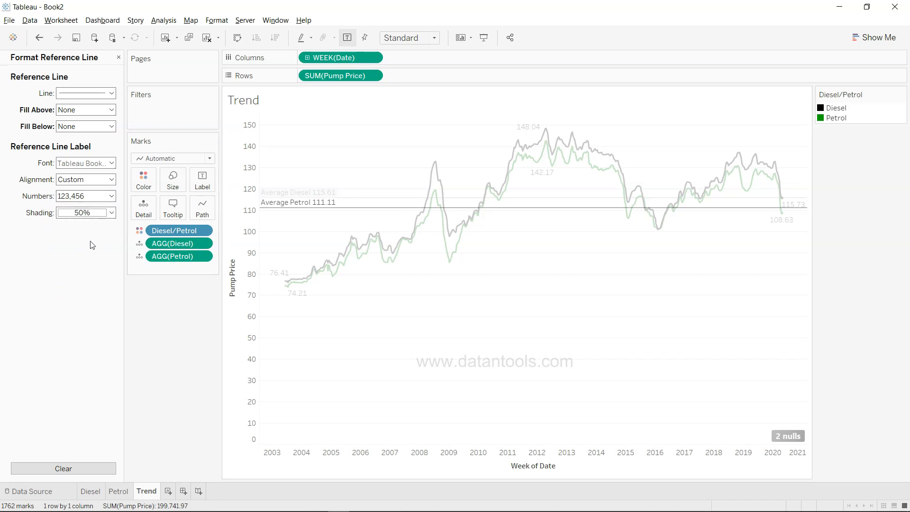
pyautogui.click(91, 180)
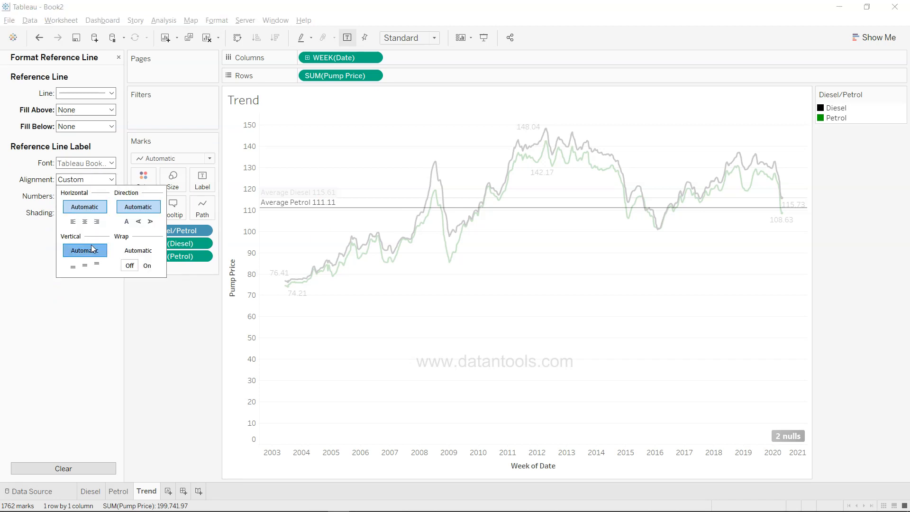
pyautogui.click(73, 267)
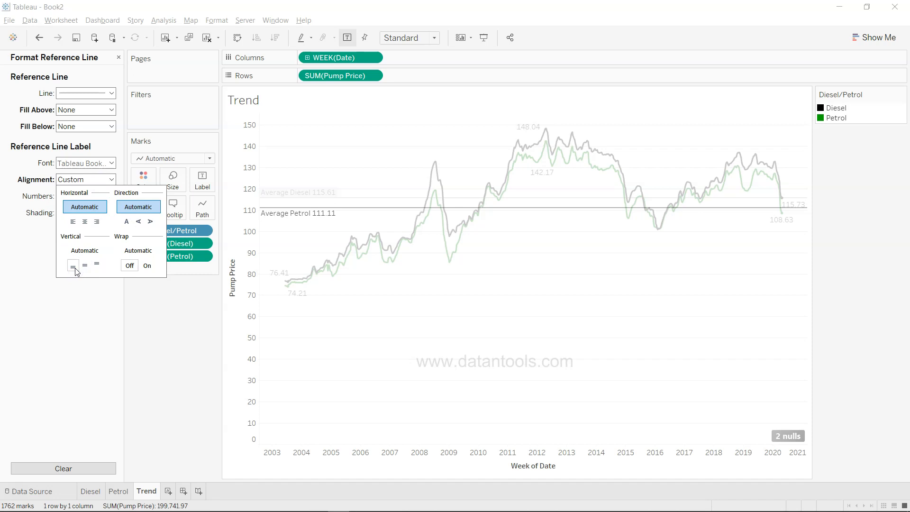
pyautogui.click(175, 326)
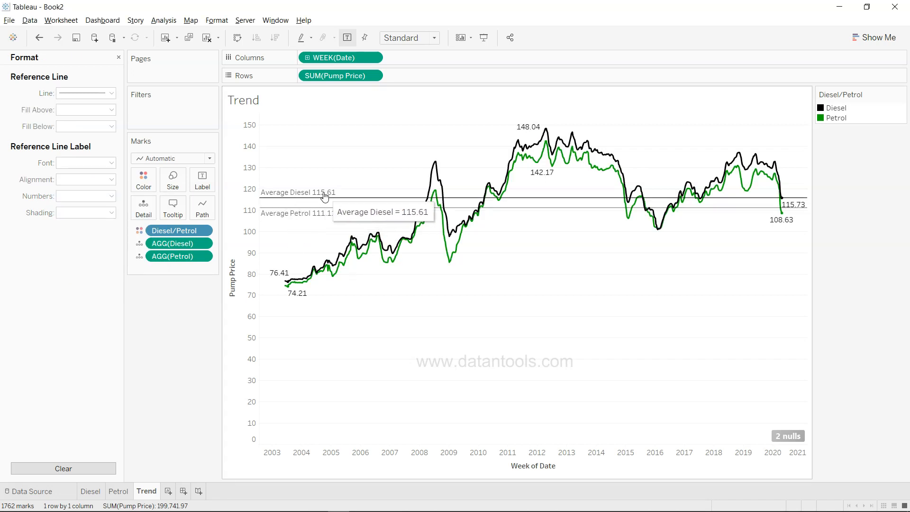
# - Format the Petrol average line in the Trend chart as green with the third line thickness
pyautogui.moveTo(301, 217)
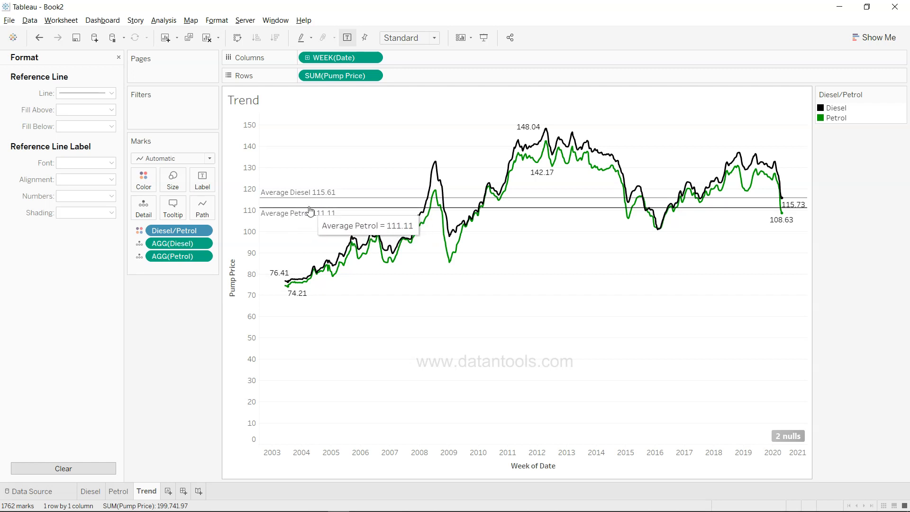
pyautogui.click(311, 210)
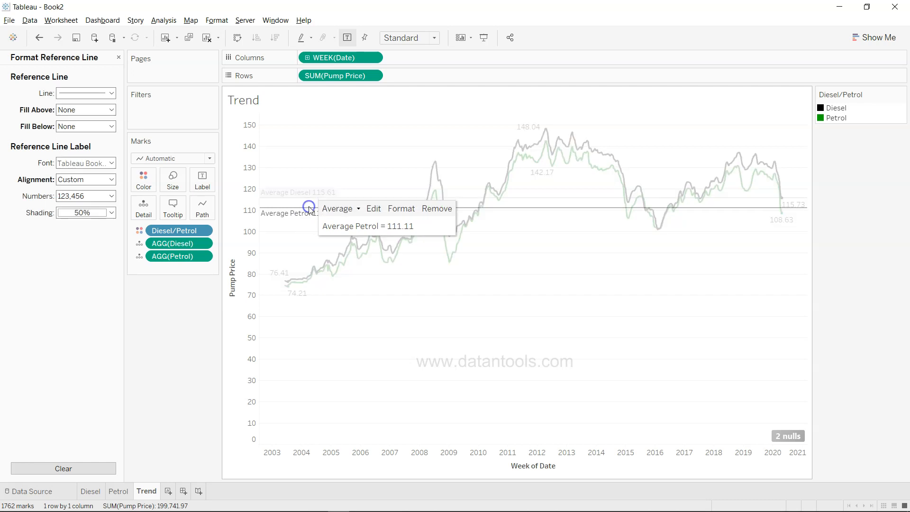
pyautogui.click(91, 94)
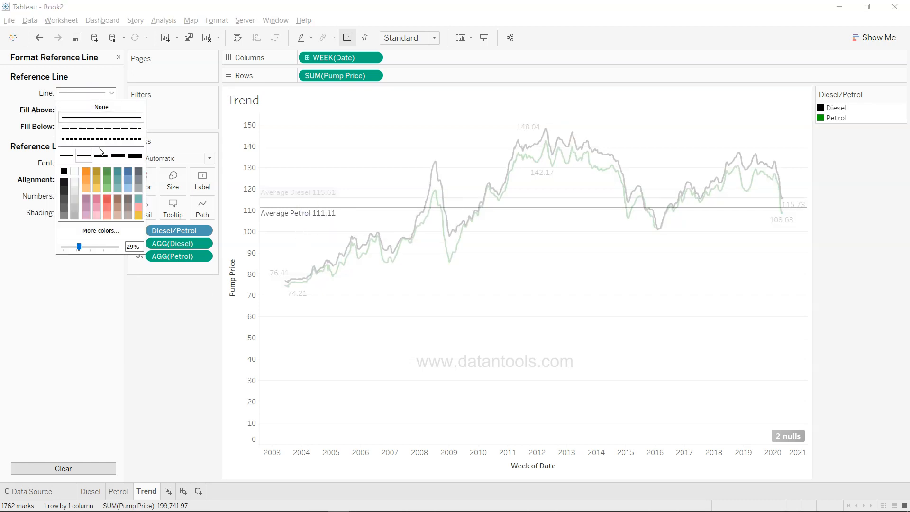
pyautogui.click(106, 169)
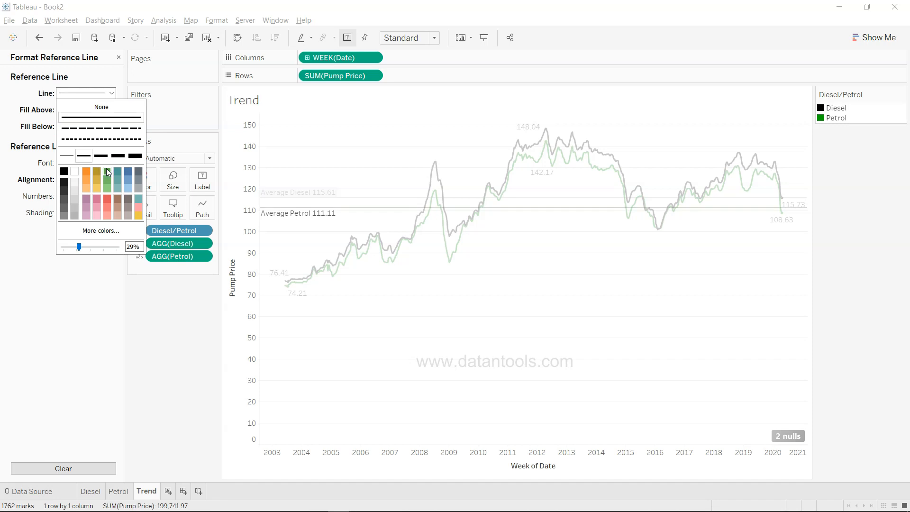
pyautogui.click(102, 156)
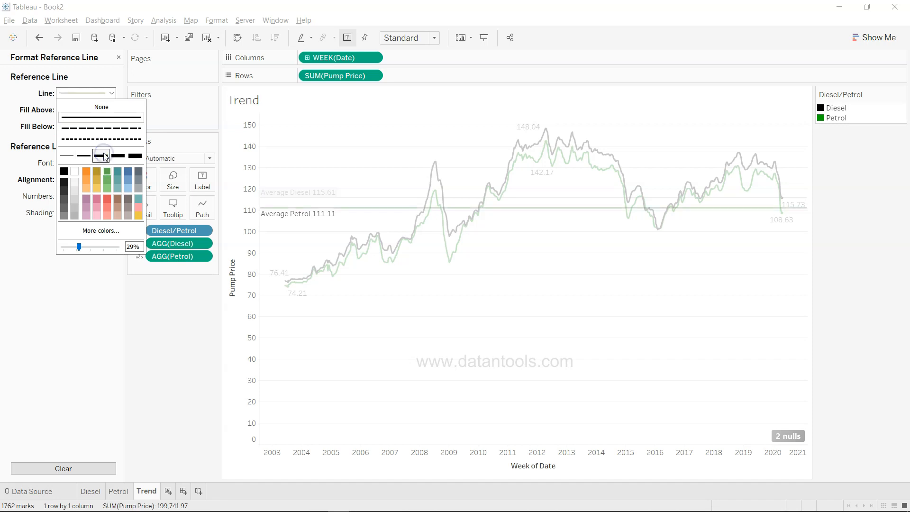
pyautogui.click(185, 353)
# - Set the opacity of the Petrol average line to 100%
pyautogui.moveTo(348, 200)
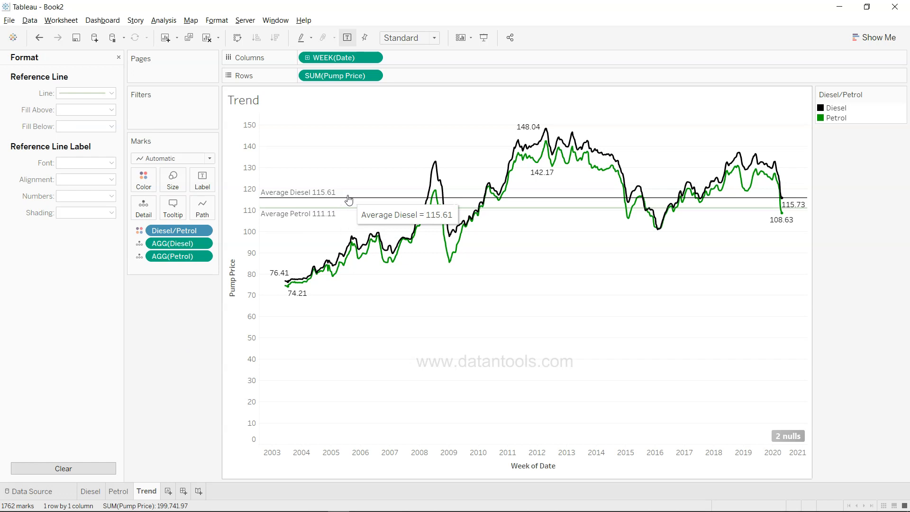
pyautogui.click(328, 207)
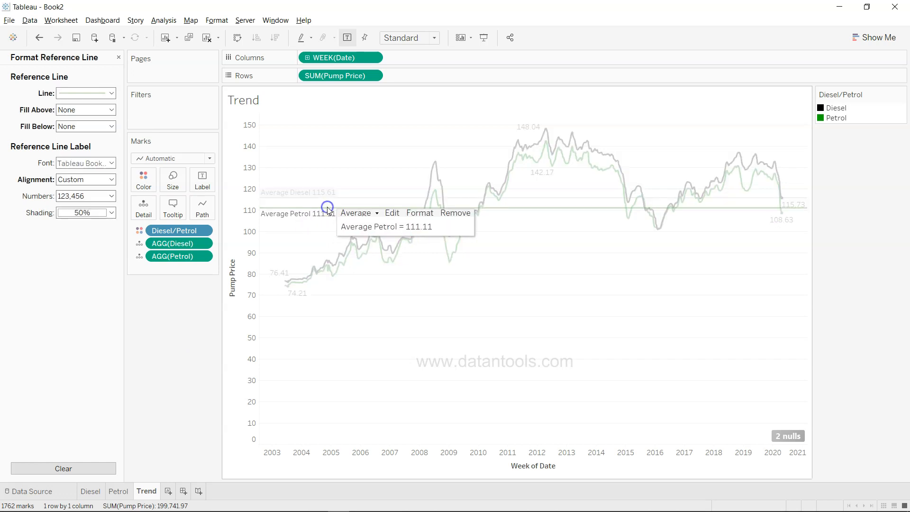
pyautogui.click(100, 97)
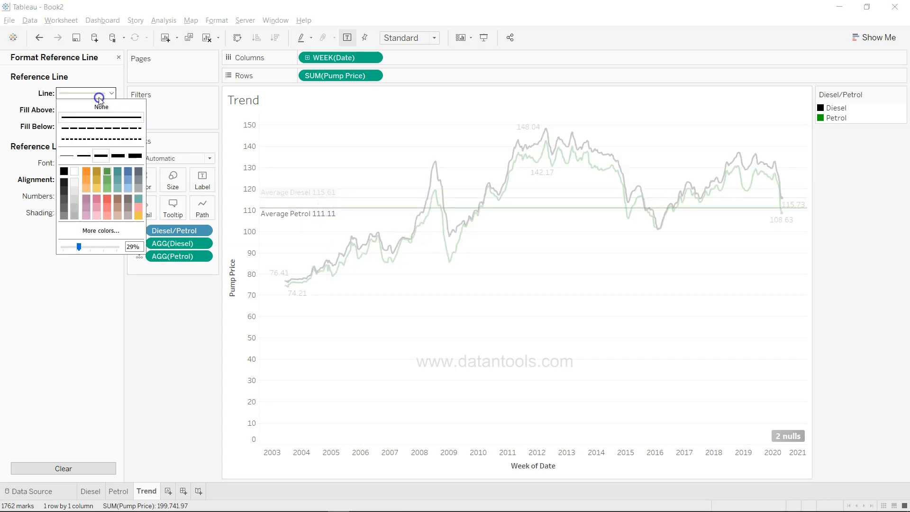
pyautogui.moveTo(78, 248); pyautogui.dragTo(122, 246)
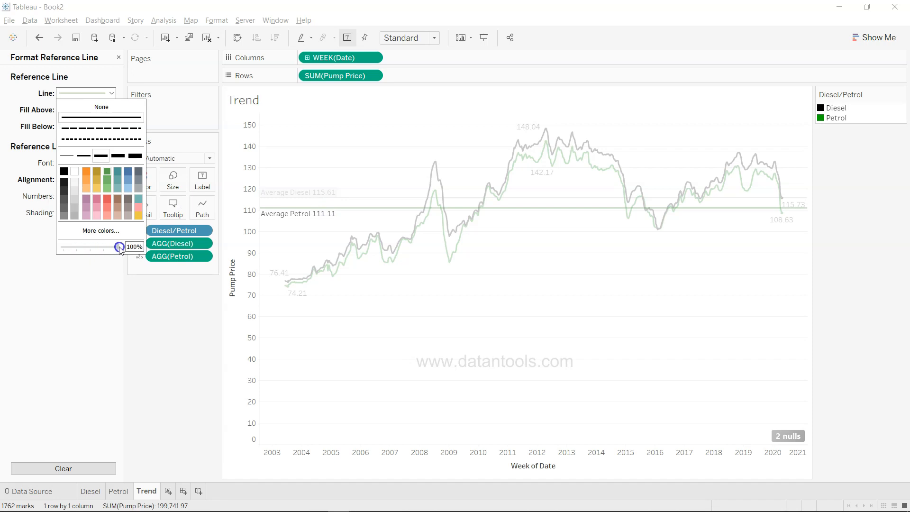
pyautogui.click(183, 329)
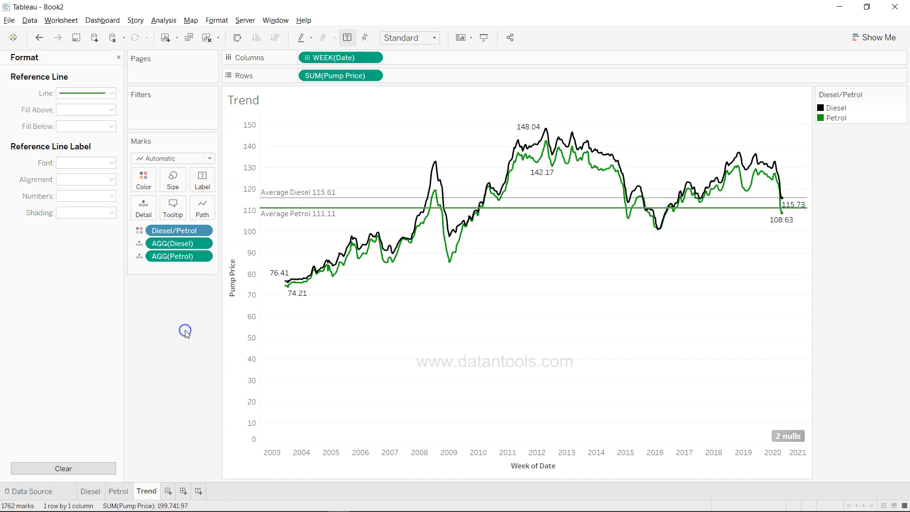
# - Format the Diesel average line with 100% opacity and the third line thickness
pyautogui.click(331, 199)
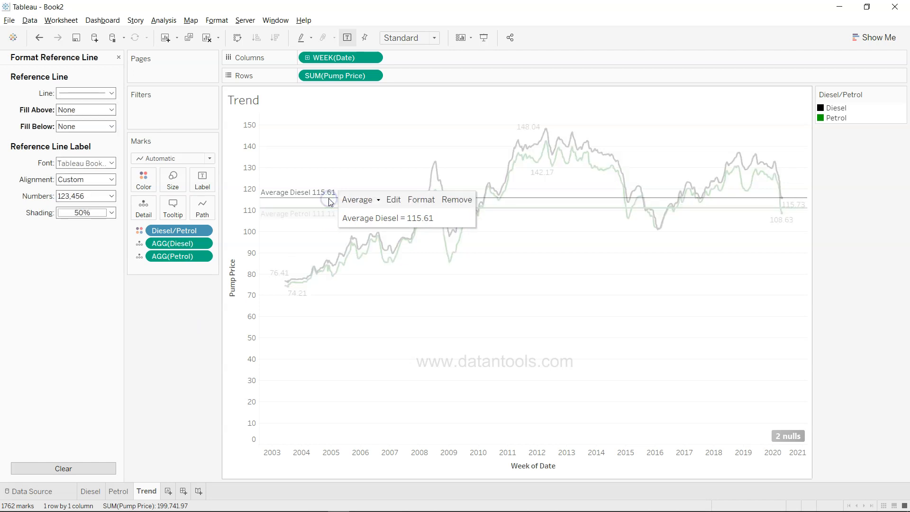
pyautogui.click(99, 94)
pyautogui.moveTo(79, 247); pyautogui.dragTo(118, 247)
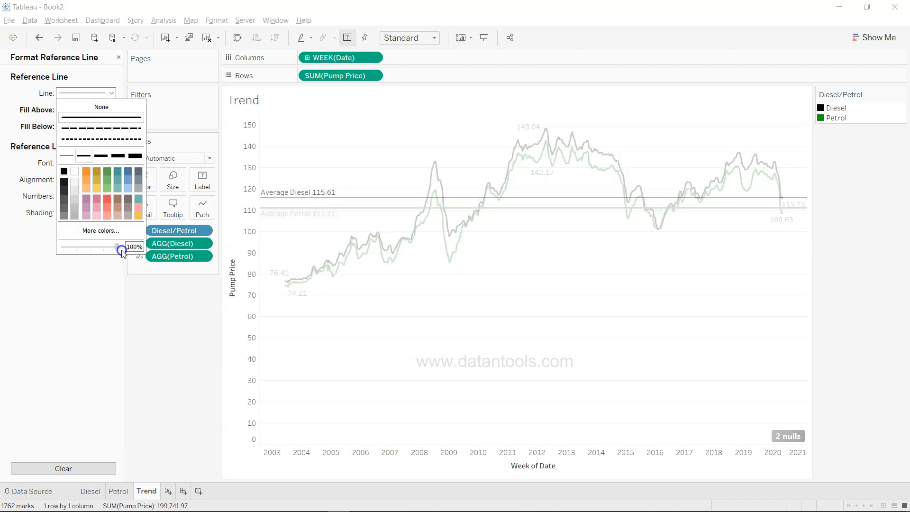
pyautogui.click(101, 155)
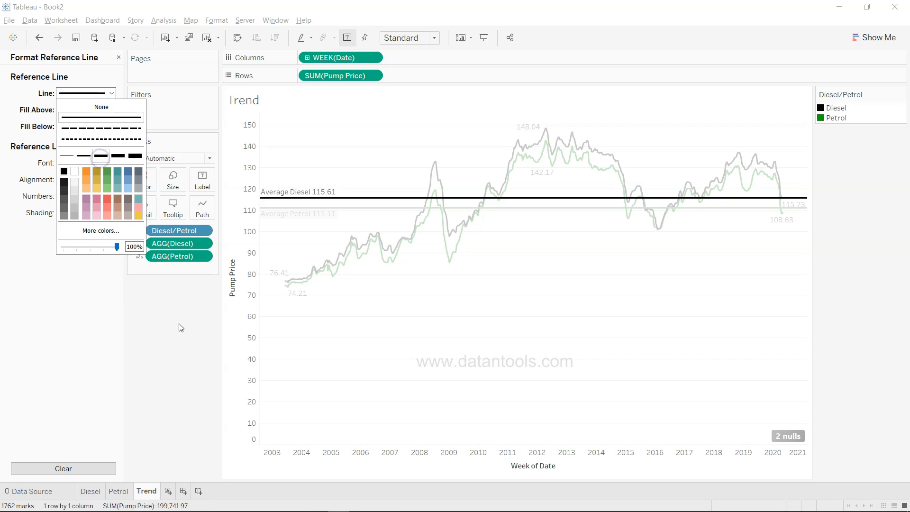
pyautogui.click(179, 337)
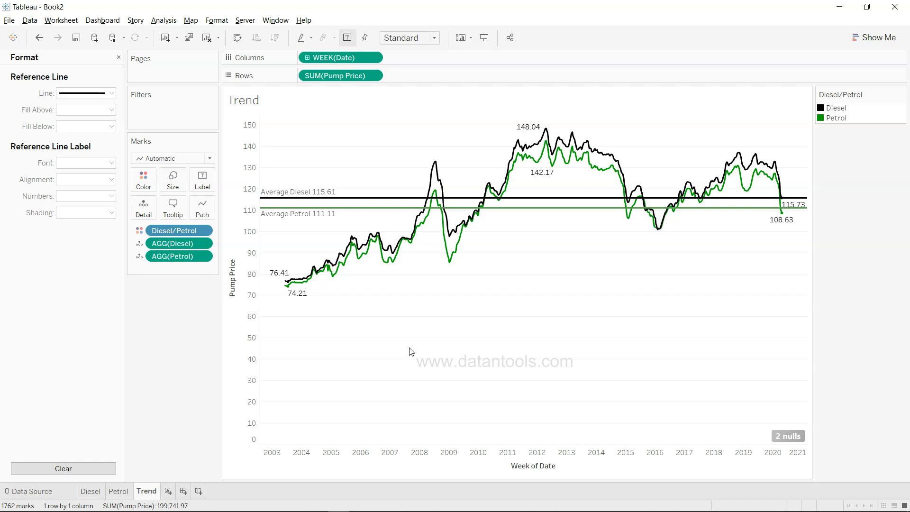
# - Switch to the browser to compare the Trend chart with the reference Tableau Public dashboard, and return to Tableau
pyautogui.hotkey('alt', 'Tab')
pyautogui.hotkey('alt', 'Tab')
pyautogui.hotkey('alt', 'Tab')
pyautogui.hotkey('alt', 'Tab')
pyautogui.hotkey('alt', 'Tab')
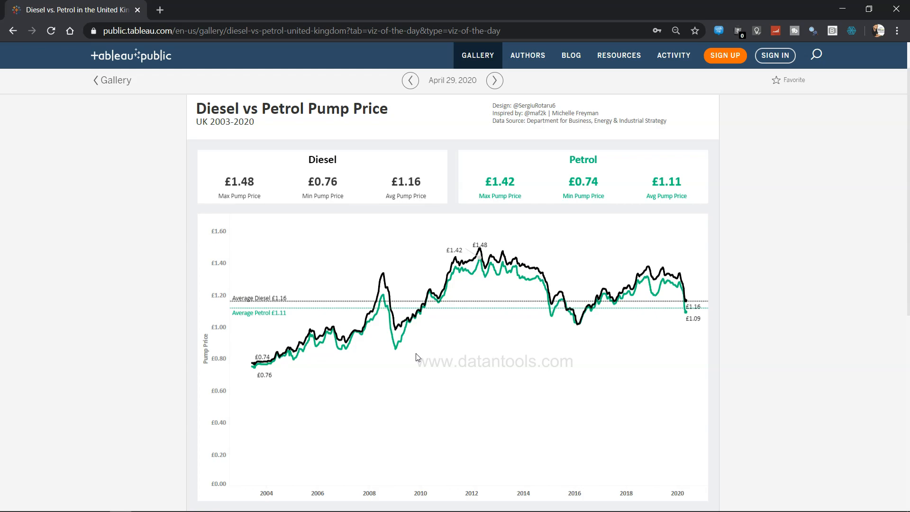
pyautogui.hotkey('alt', 'Tab')
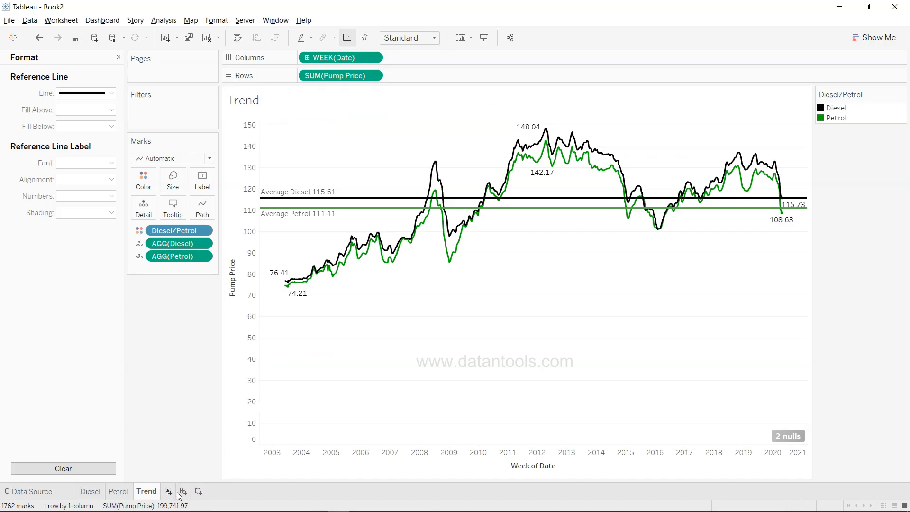
# - Create a new dashboard and name it "Diesel vs Petrol"
pyautogui.click(183, 491)
pyautogui.doubleClick(180, 490)
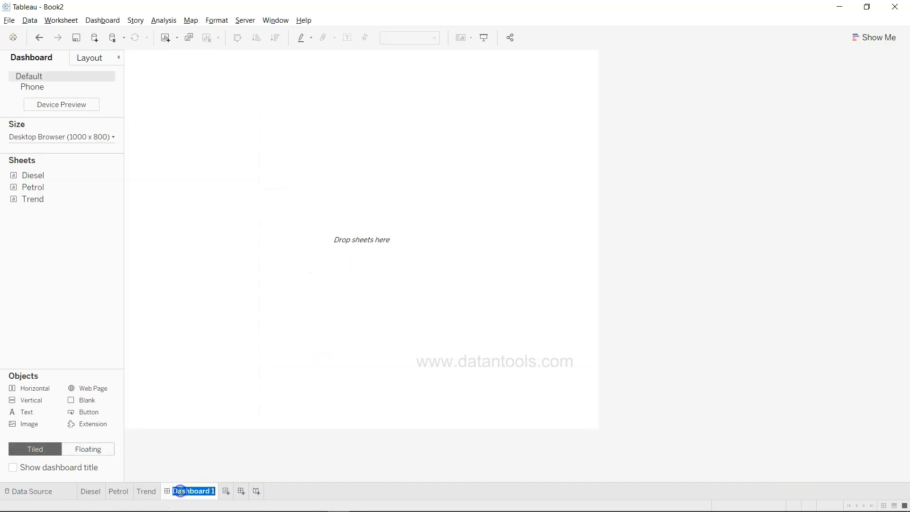
pyautogui.write('Diesel vs Petrol')
pyautogui.press('Return')
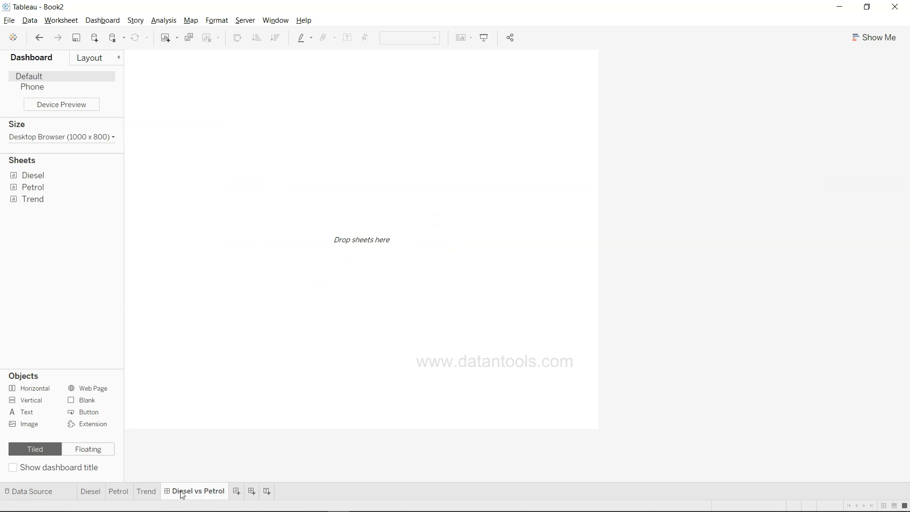
# - Place the Diesel and Petrol sheets side by side on the dashboard, with the Trend sheet across the area below them
pyautogui.moveTo(60, 189)
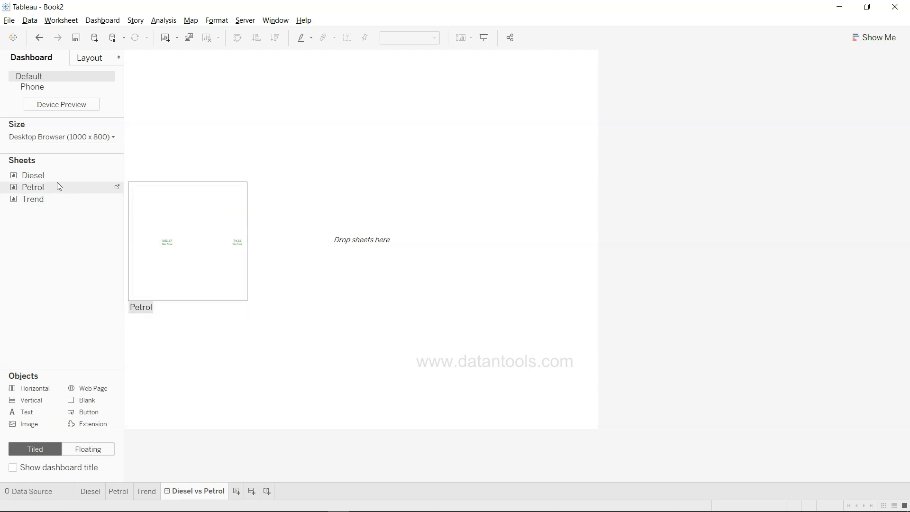
pyautogui.moveTo(60, 180); pyautogui.dragTo(203, 139)
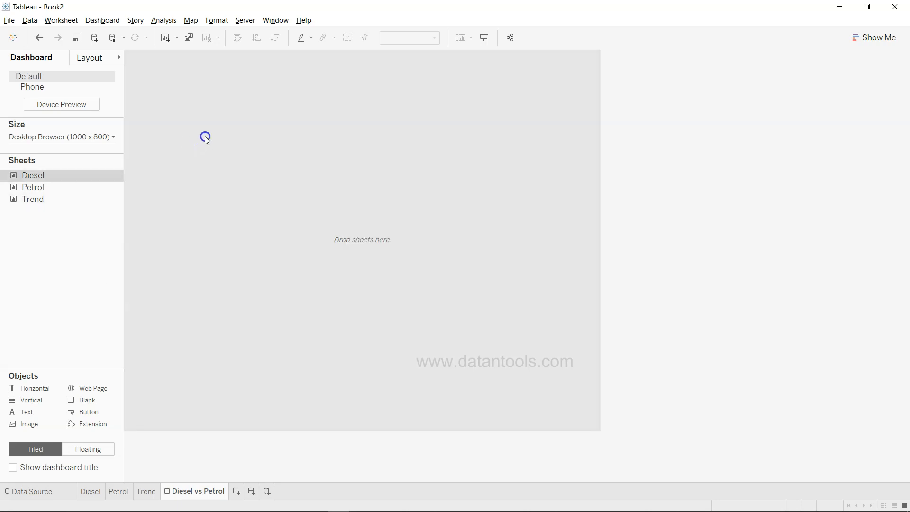
pyautogui.moveTo(35, 186)
pyautogui.moveTo(41, 186)
pyautogui.mouseDown()
pyautogui.moveTo(413, 195)
pyautogui.moveTo(484, 214)
pyautogui.mouseUp()
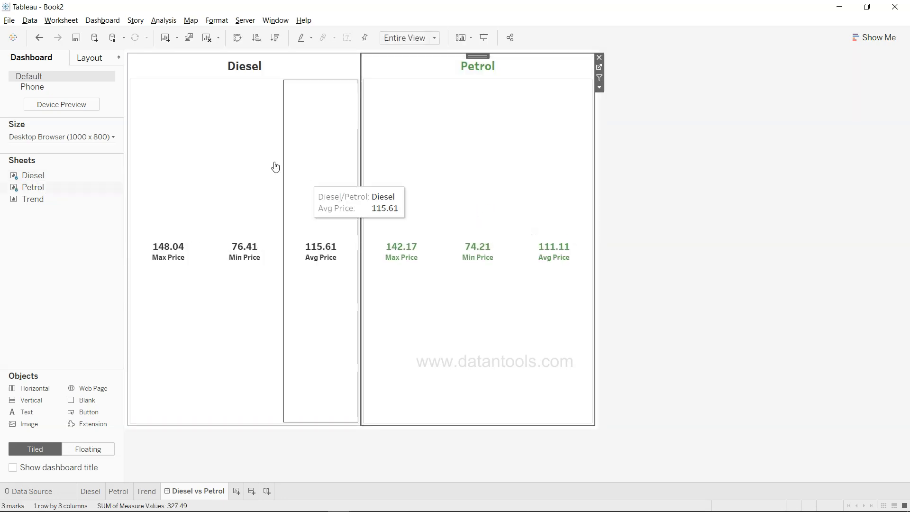
pyautogui.moveTo(93, 199)
pyautogui.mouseDown()
pyautogui.moveTo(357, 371)
pyautogui.moveTo(371, 406)
pyautogui.moveTo(360, 428)
pyautogui.mouseUp()
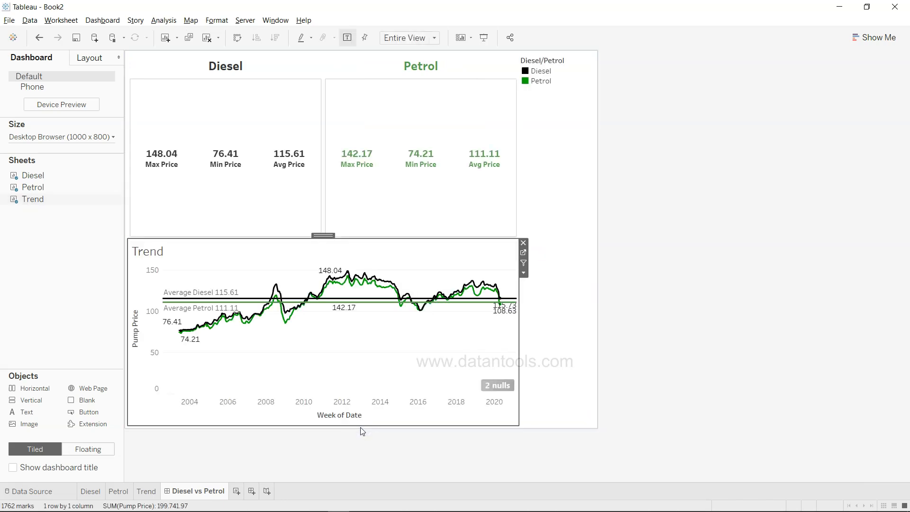
# - Remove the Diesel/Petrol colour legend from the dashboard and shrink the Diesel and Petrol tiles to give the Trend chart more height
pyautogui.click(575, 112)
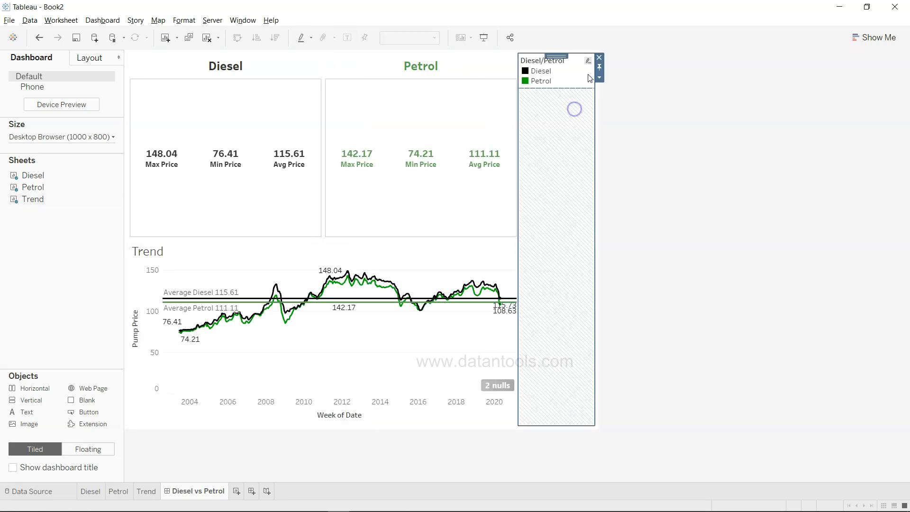
pyautogui.click(599, 58)
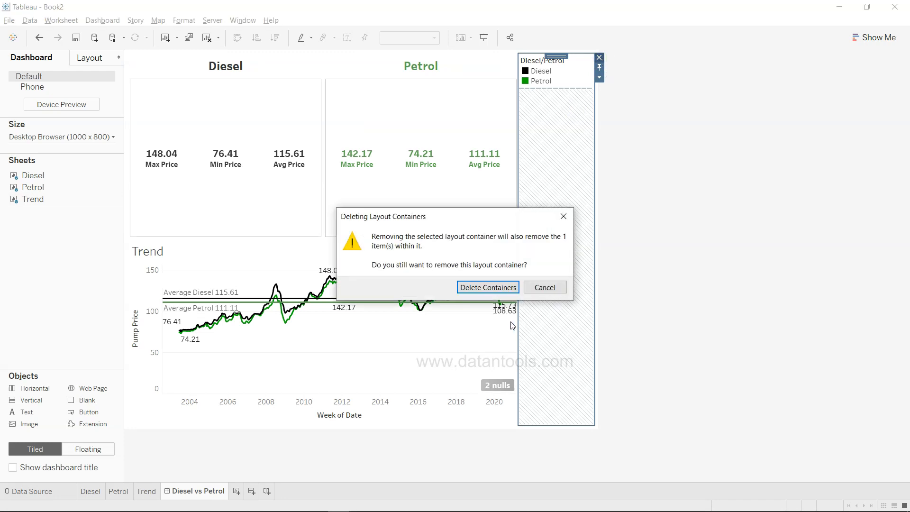
pyautogui.click(547, 287)
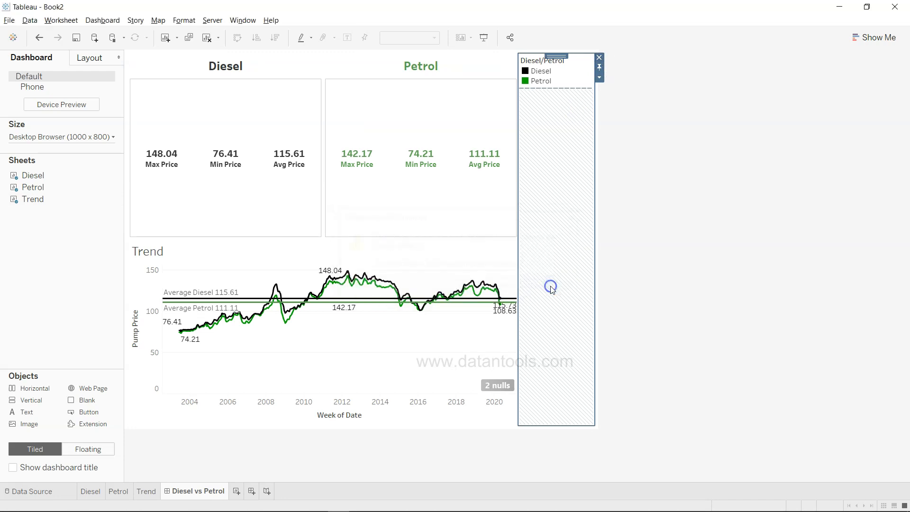
pyautogui.click(570, 73)
pyautogui.click(598, 57)
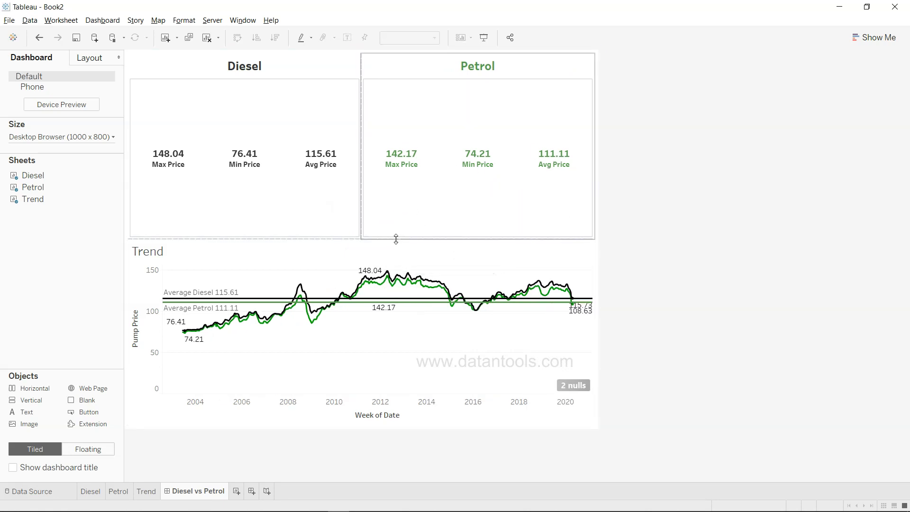
pyautogui.moveTo(396, 237); pyautogui.dragTo(414, 128)
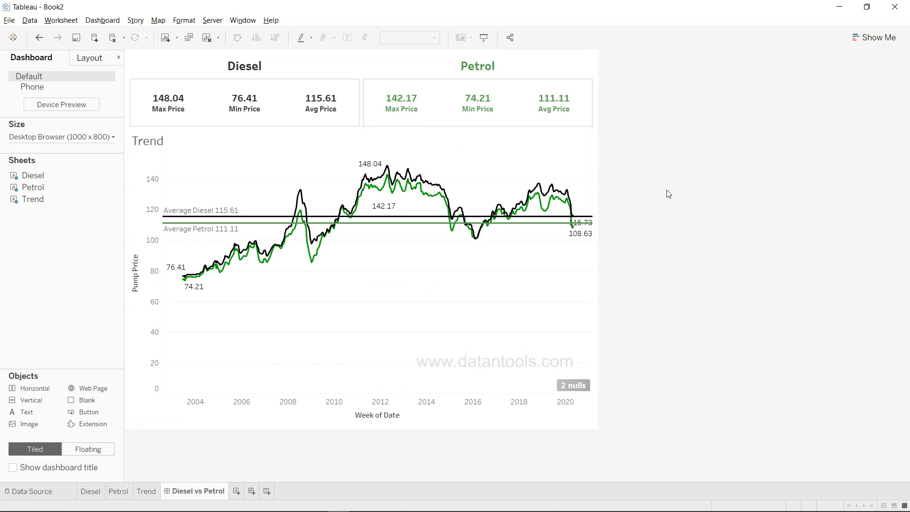
# - Compare the dashboard layout in Tableau with the reference dashboard in the browser
pyautogui.hotkey('alt', 'Tab')
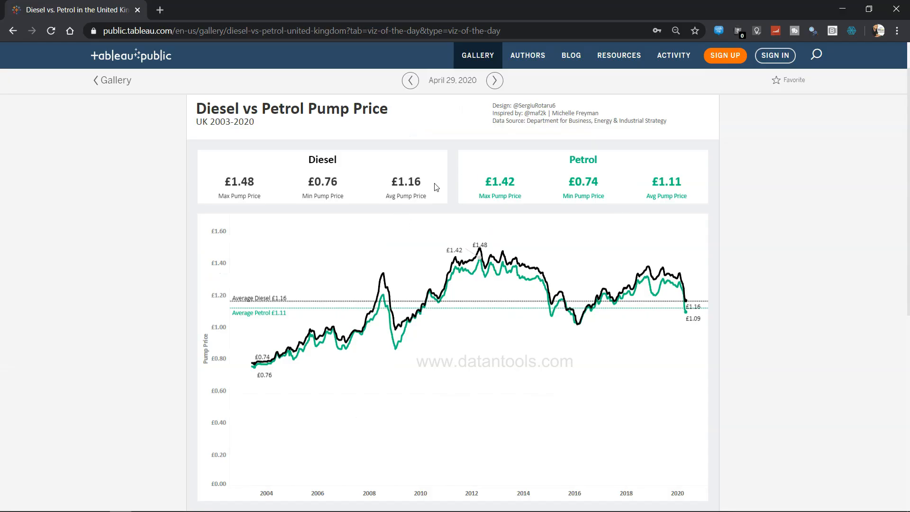
pyautogui.hotkey('alt', 'Tab')
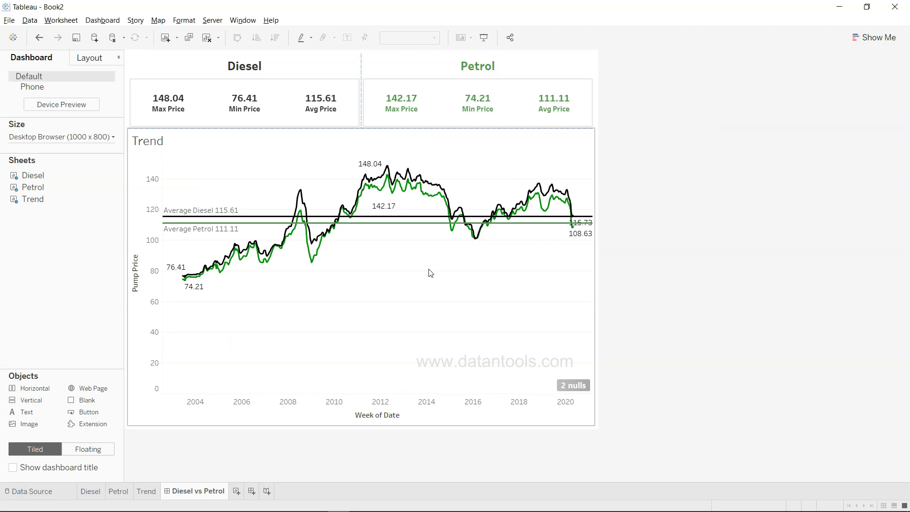
pyautogui.hotkey('alt', 'Tab')
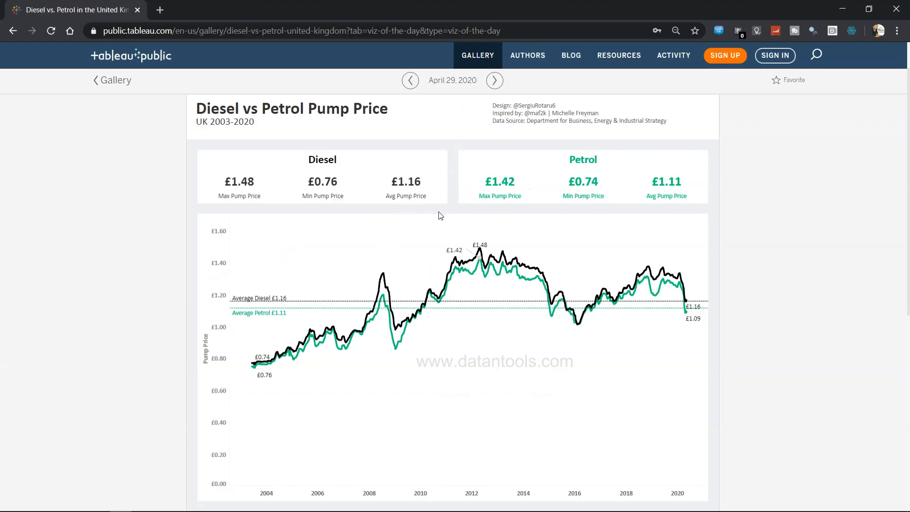
# - Return to Tableau and set the inner padding of the Diesel tile to 7 on all sides
pyautogui.hotkey('alt', 'Tab')
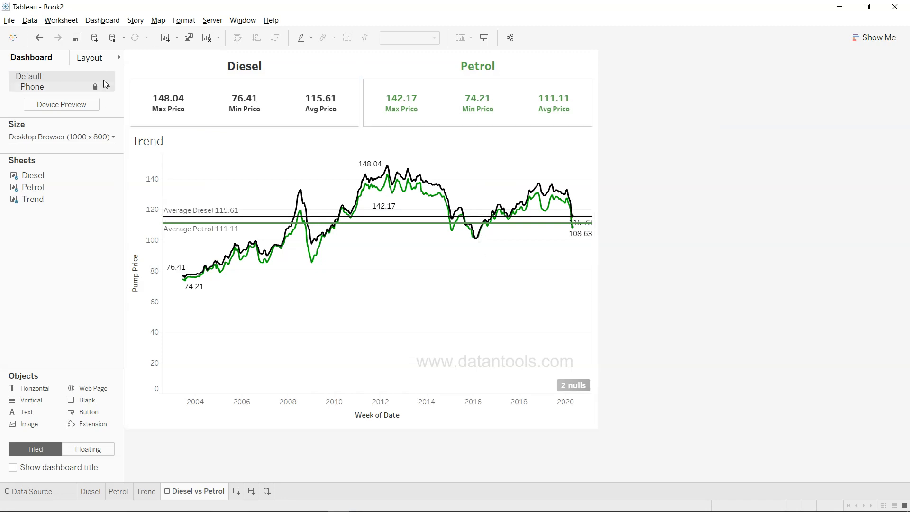
pyautogui.click(90, 58)
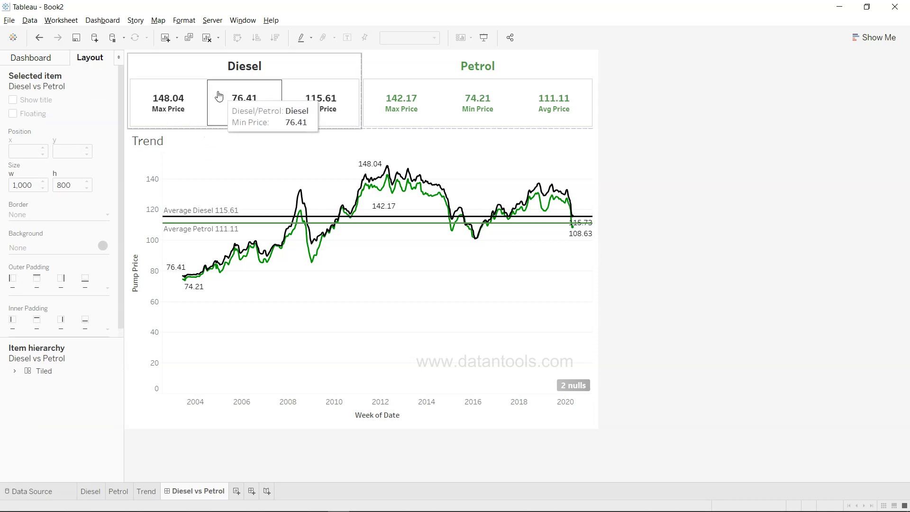
pyautogui.click(210, 71)
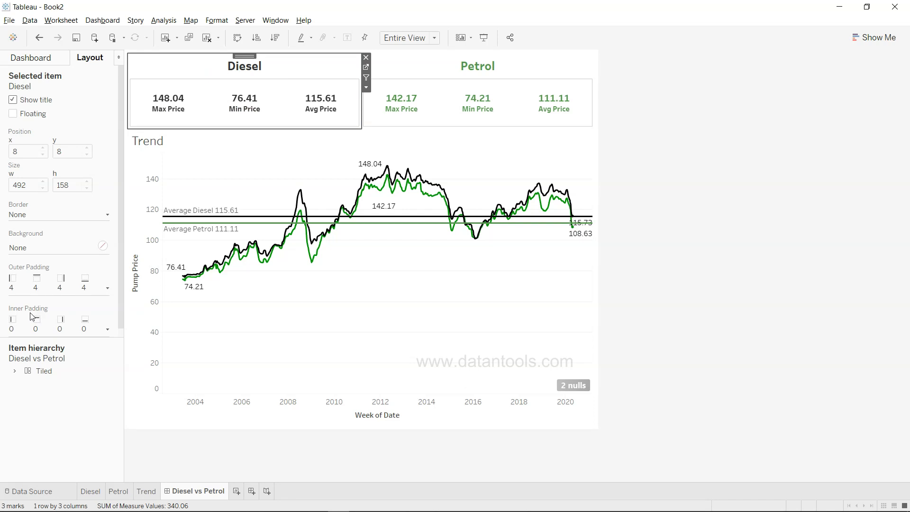
pyautogui.click(108, 329)
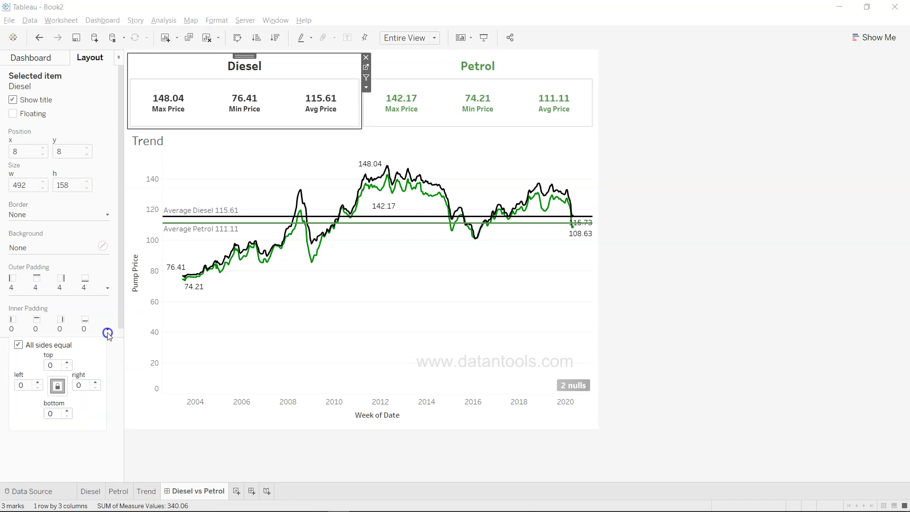
pyautogui.click(69, 362)
pyautogui.click(69, 363)
pyautogui.click(68, 363)
pyautogui.click(69, 363)
pyautogui.click(69, 363)
pyautogui.click(69, 362)
pyautogui.click(69, 362)
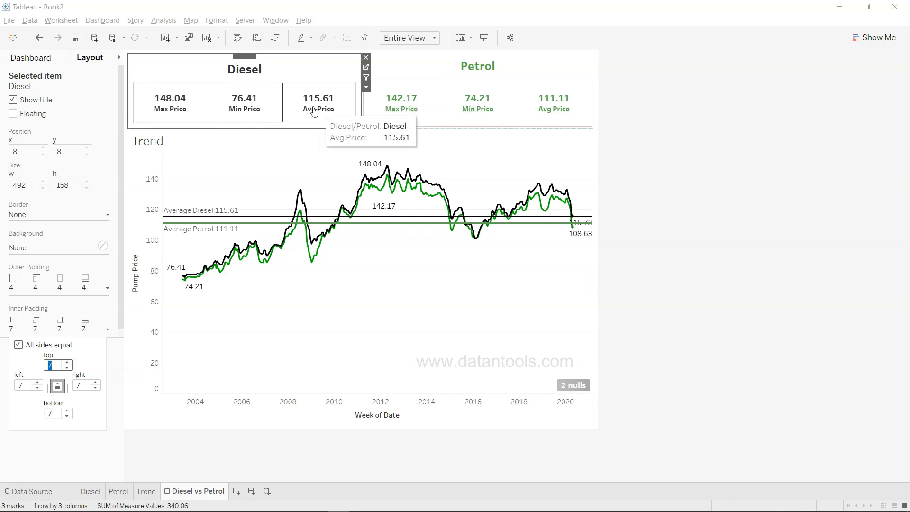
pyautogui.click(643, 165)
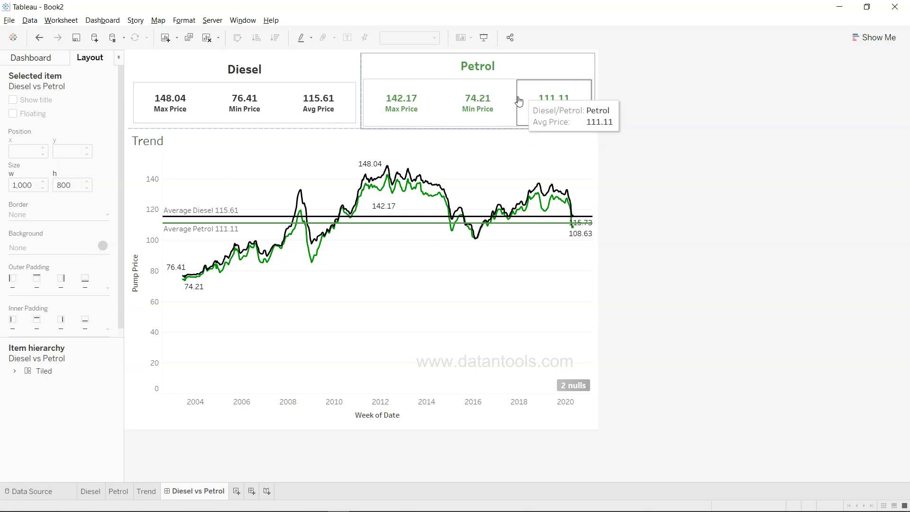
# - Set the inner padding of the Petrol tile to 7 on all sides
pyautogui.click(549, 69)
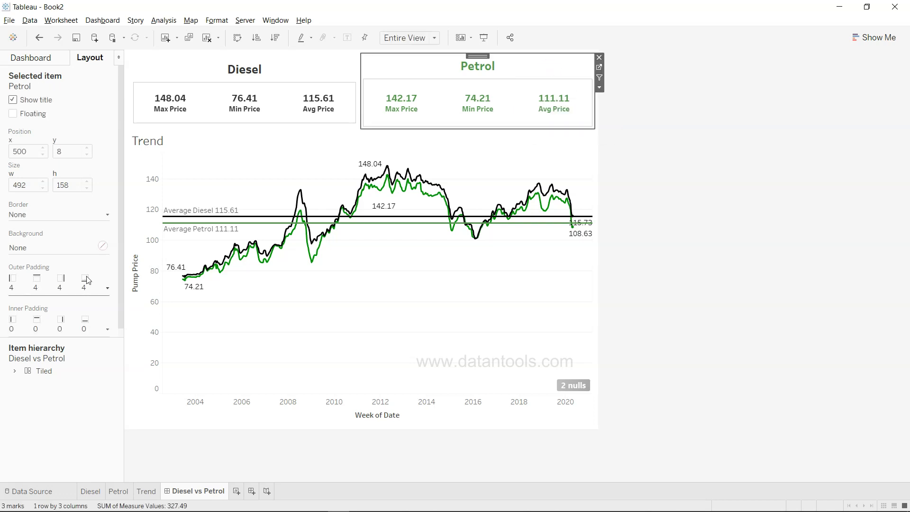
pyautogui.click(107, 329)
pyautogui.click(69, 363)
pyautogui.click(69, 363)
pyautogui.click(69, 362)
pyautogui.click(69, 362)
pyautogui.click(69, 362)
pyautogui.click(68, 363)
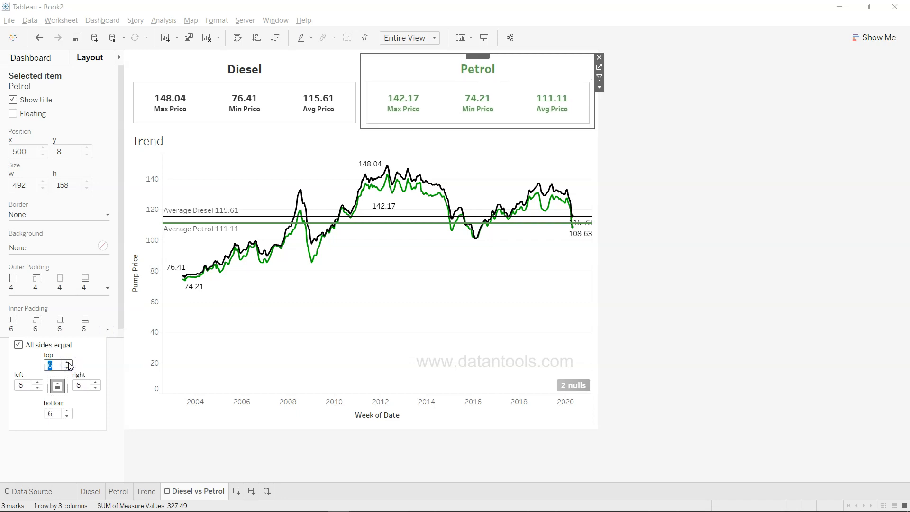
pyautogui.click(69, 363)
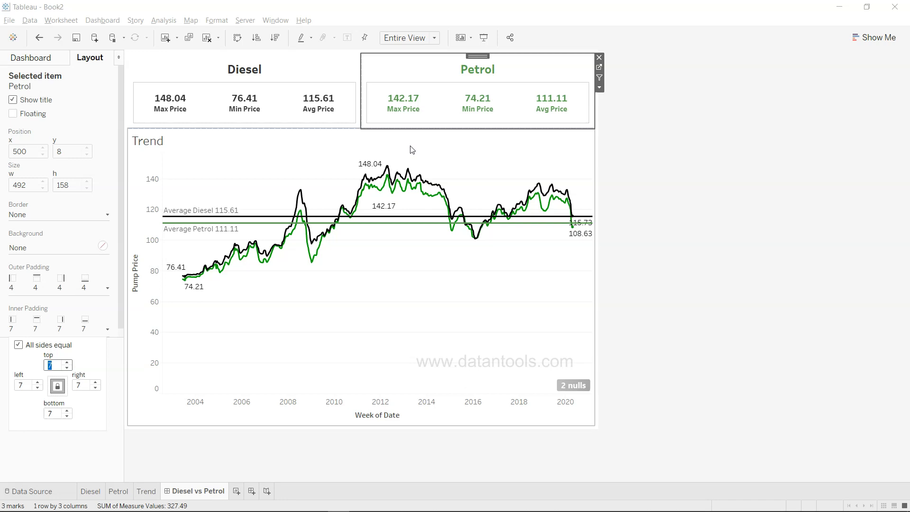
pyautogui.click(697, 229)
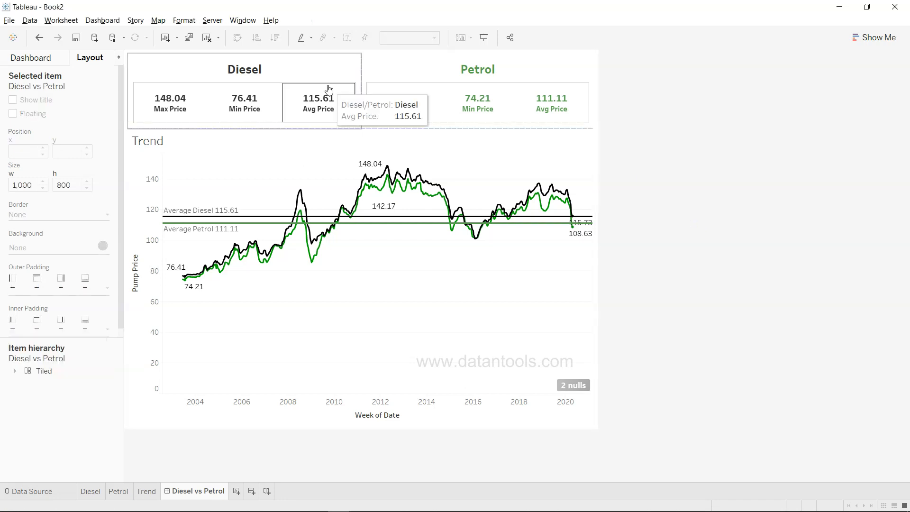
# - Give the dashboard's outer Tiled container a light grey background at 100% opacity
pyautogui.click(103, 249)
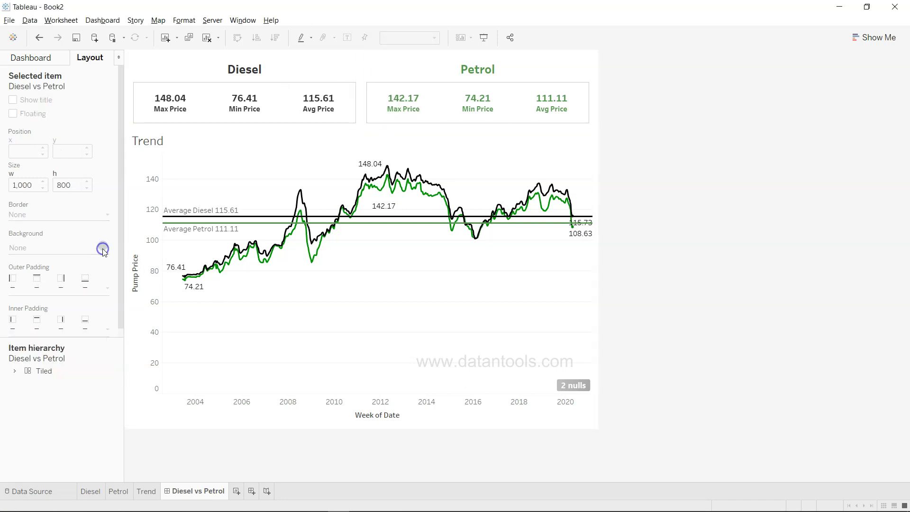
pyautogui.click(127, 129)
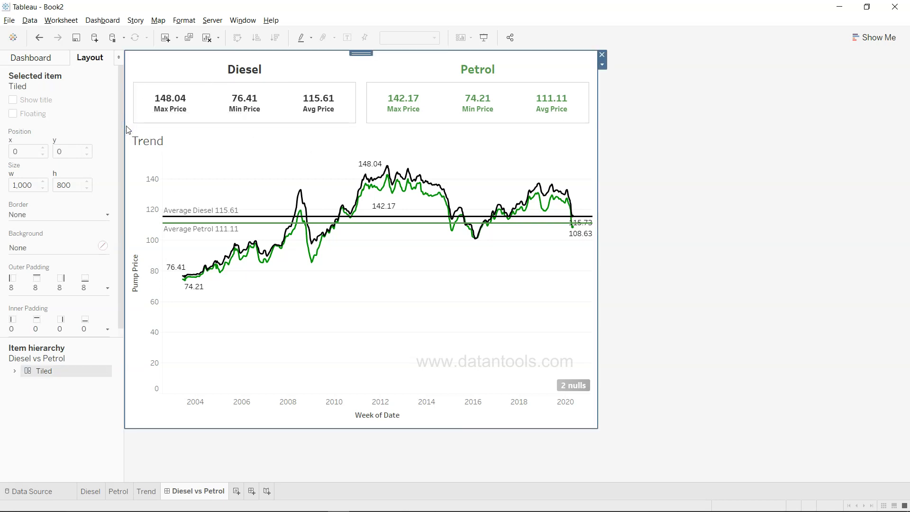
pyautogui.click(102, 246)
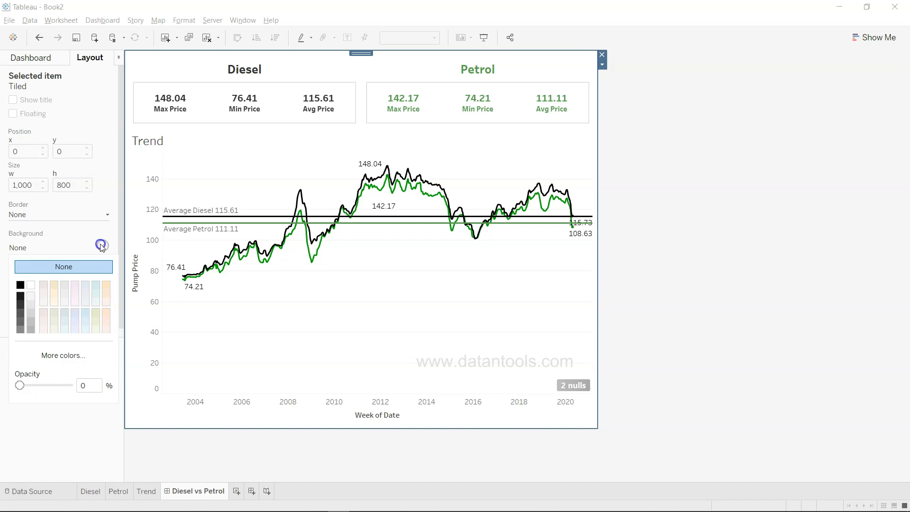
pyautogui.click(31, 298)
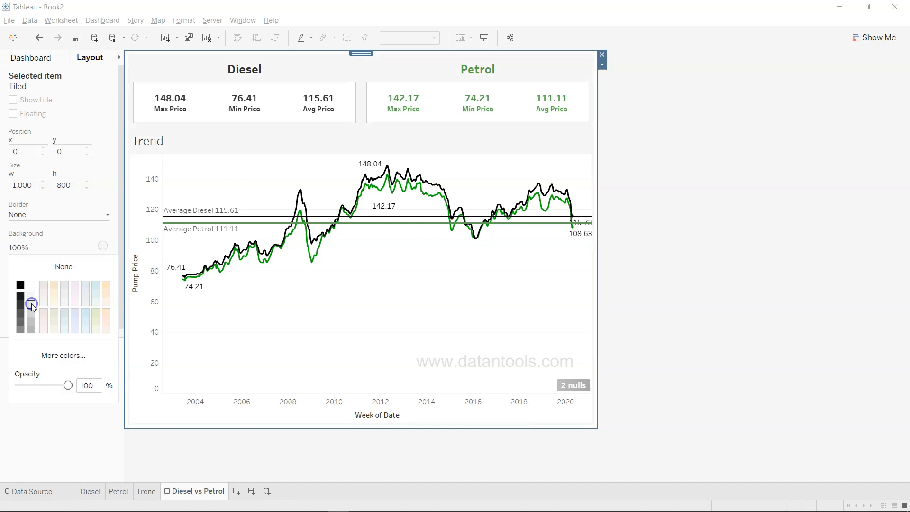
pyautogui.click(31, 303)
pyautogui.click(30, 295)
pyautogui.click(30, 302)
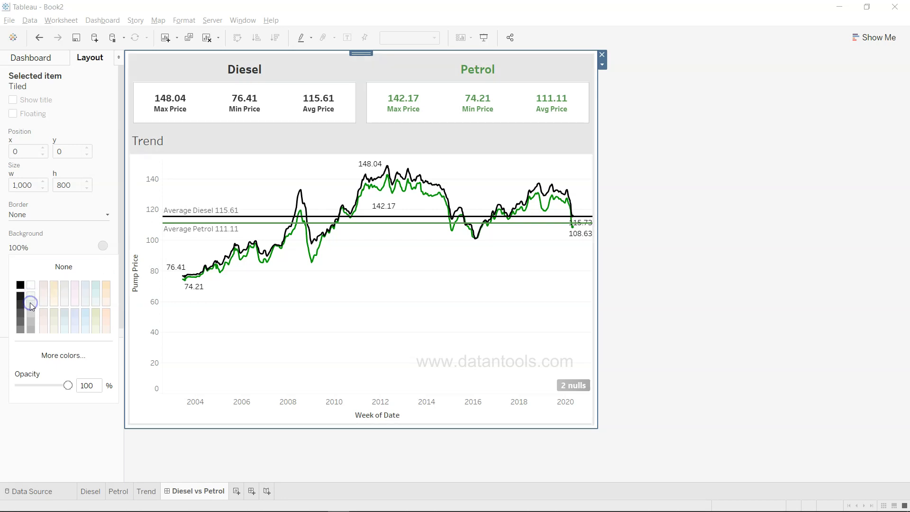
pyautogui.click(692, 198)
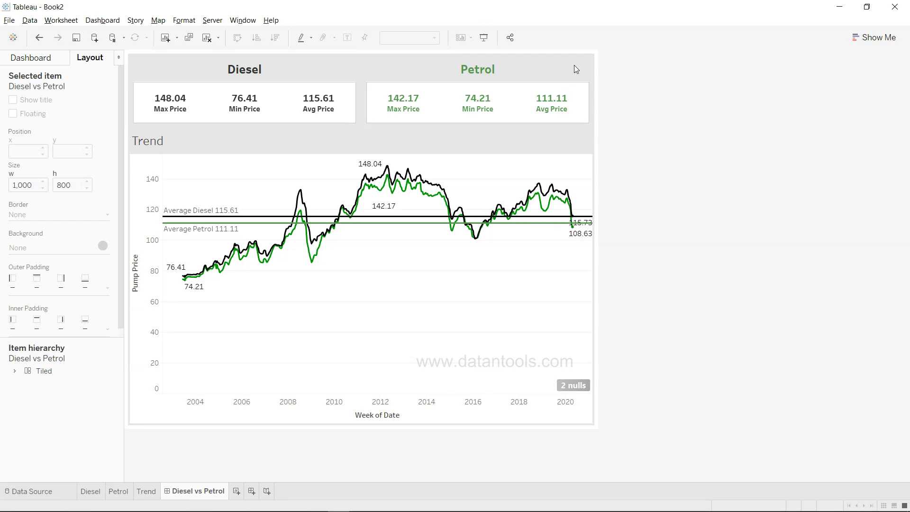
# - Check the reference dashboard in the browser and hide the Trend sheet's title on the Tableau dashboard
pyautogui.hotkey('alt', 'Tab')
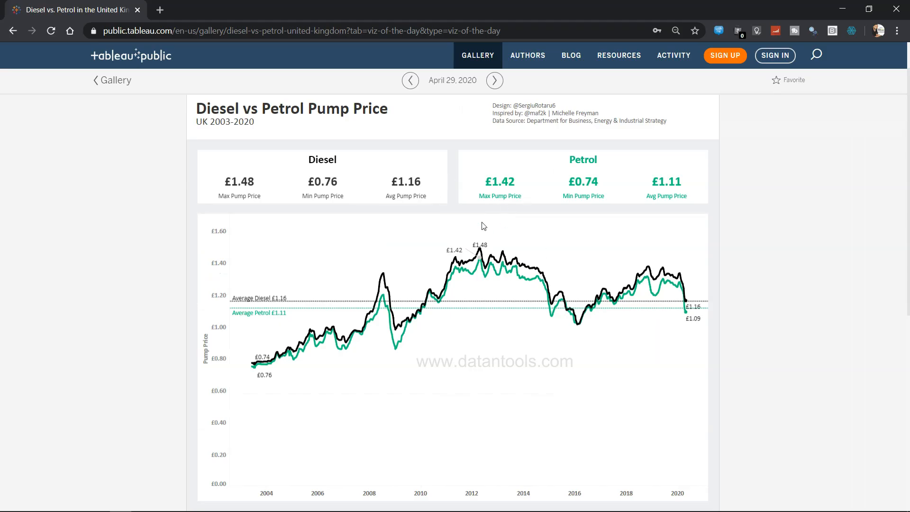
pyautogui.hotkey('alt', 'Tab')
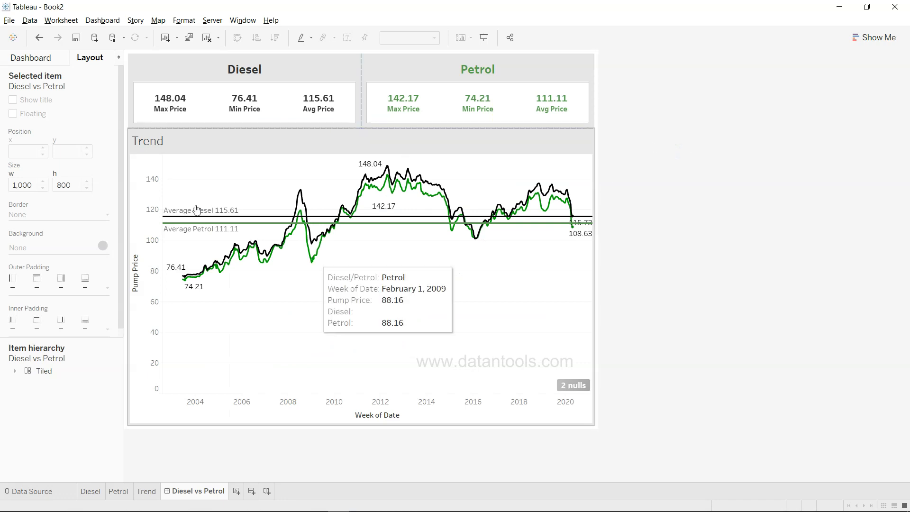
pyautogui.click(152, 144)
pyautogui.rightClick(153, 144)
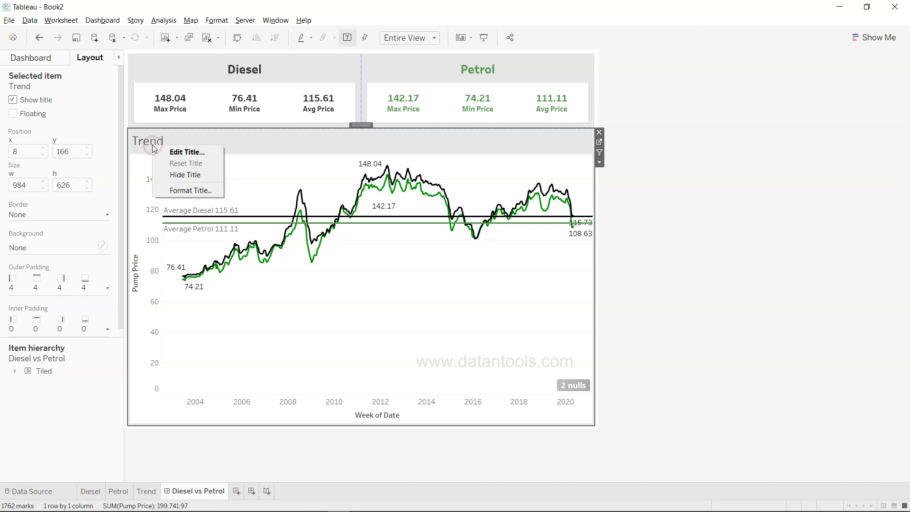
pyautogui.click(181, 175)
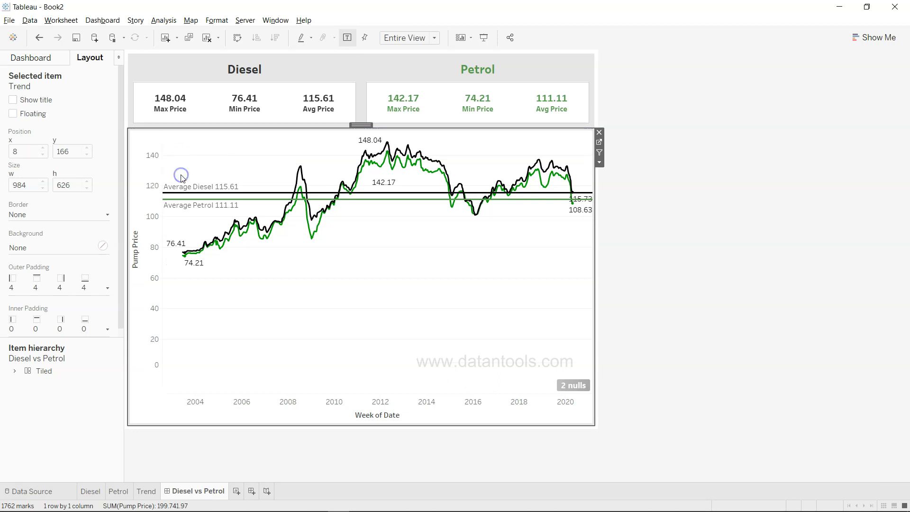
pyautogui.click(784, 329)
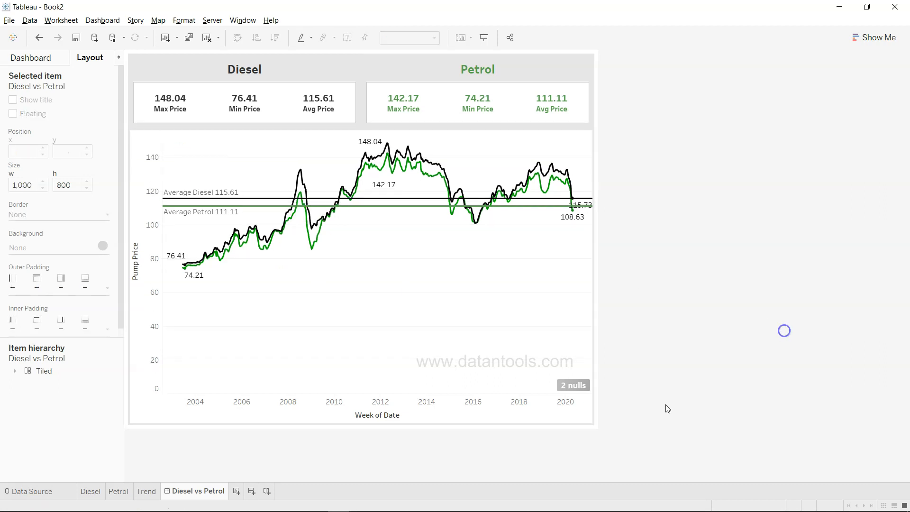
# - Hide the nulls indicator on the Trend chart
pyautogui.rightClick(570, 386)
pyautogui.click(580, 387)
pyautogui.click(677, 357)
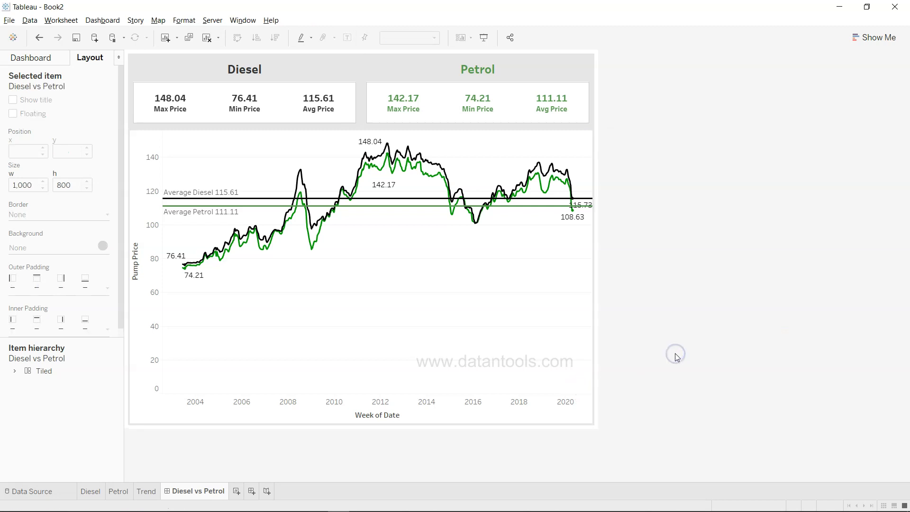
# - Compare the Tableau dashboard's tiles and chart with the reference in the browser, then display the available dashboard objects
pyautogui.hotkey('alt', 'Tab')
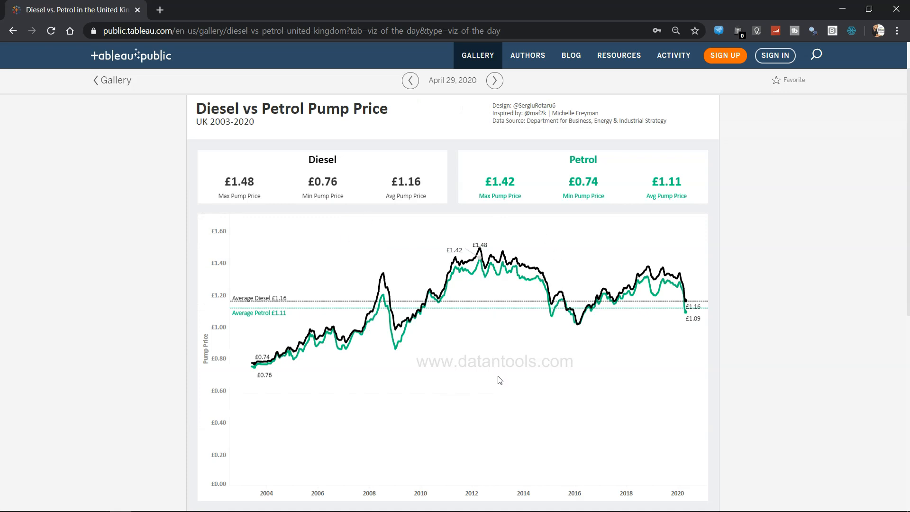
pyautogui.hotkey('alt', 'Tab')
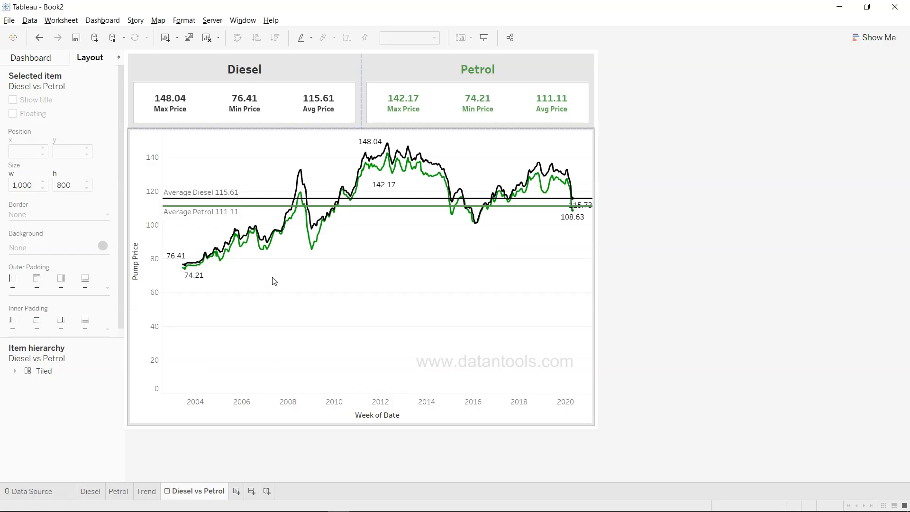
pyautogui.hotkey('alt', 'Tab')
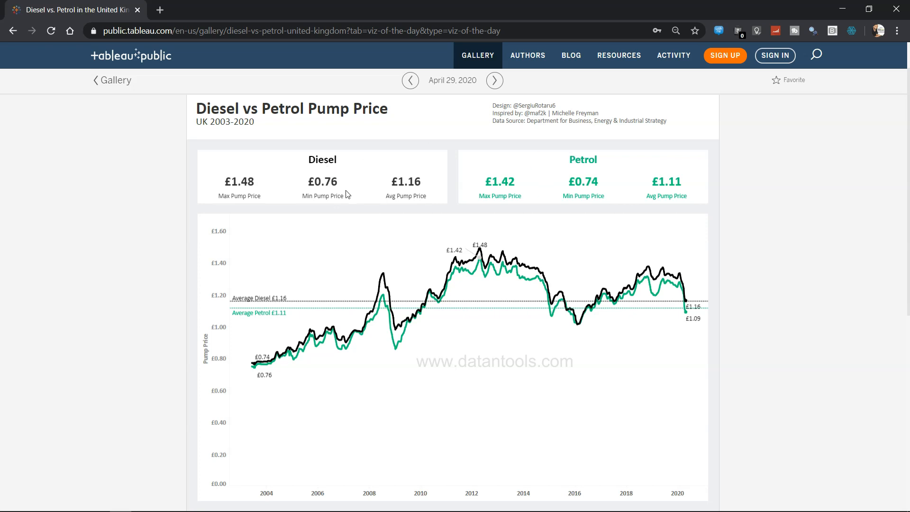
pyautogui.hotkey('alt', 'Tab')
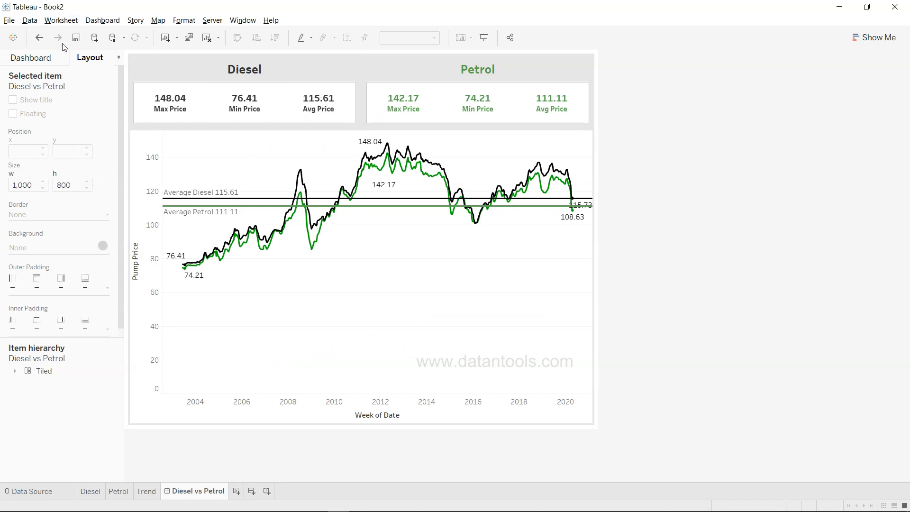
pyautogui.click(50, 59)
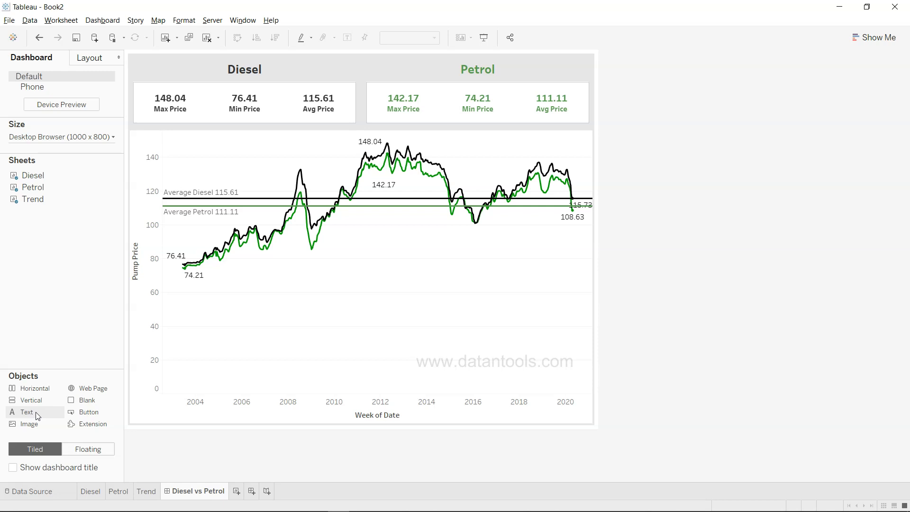
# - Show the Diesel/Petrol field header on the Diesel sheet and check how it looks on the dashboard
pyautogui.click(91, 491)
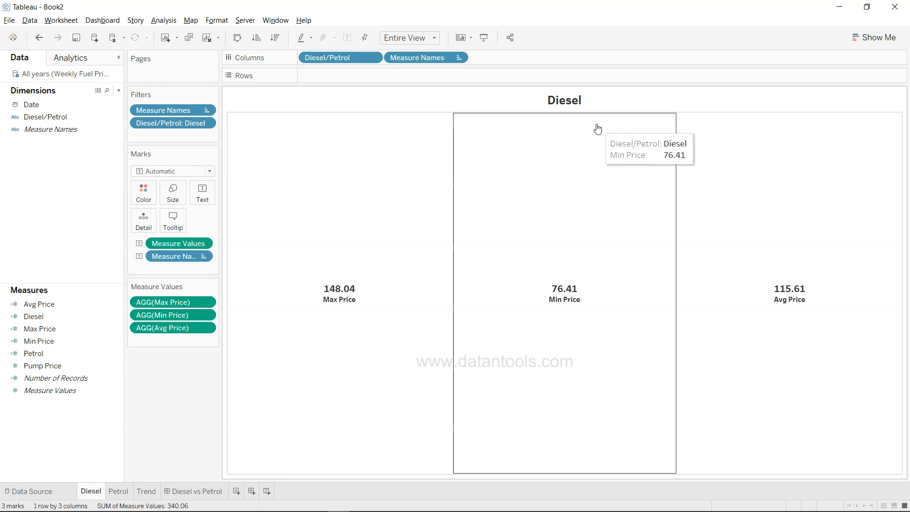
pyautogui.click(373, 57)
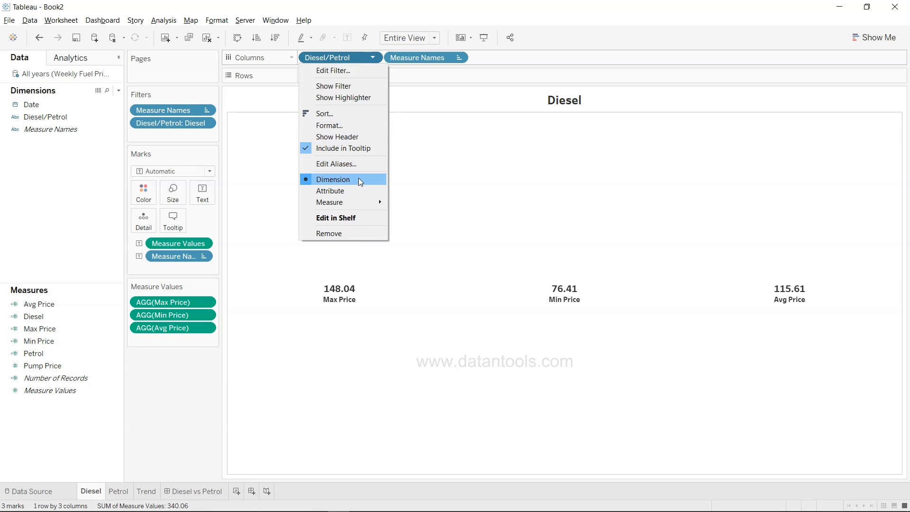
pyautogui.click(350, 136)
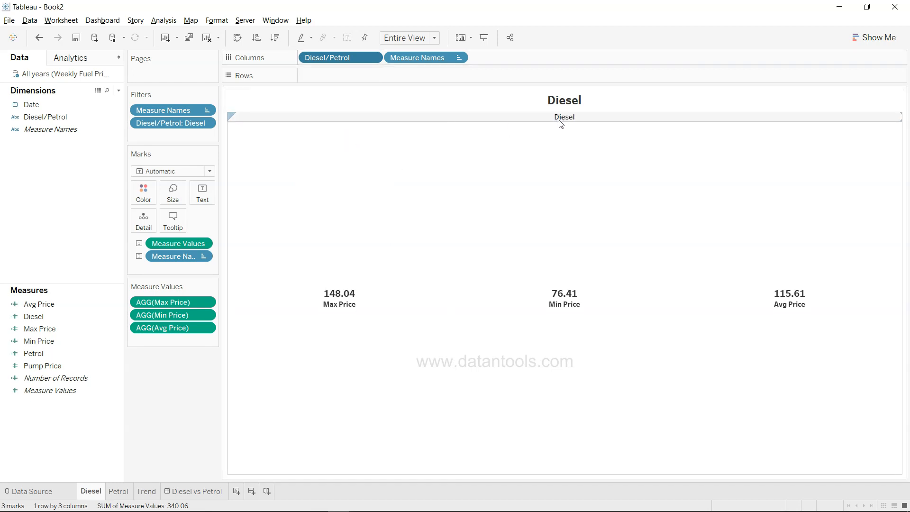
pyautogui.click(207, 493)
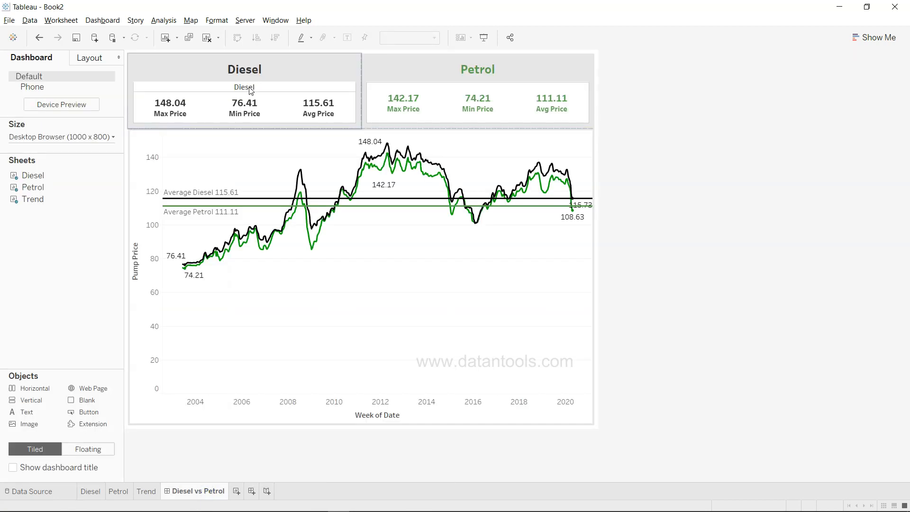
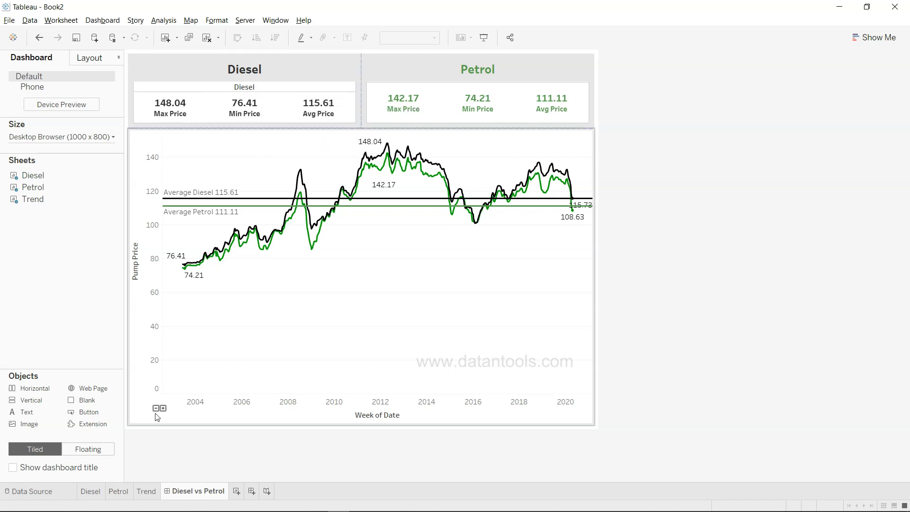
# - Hide the Diesel/Petrol field header on the Diesel sheet again
pyautogui.click(91, 491)
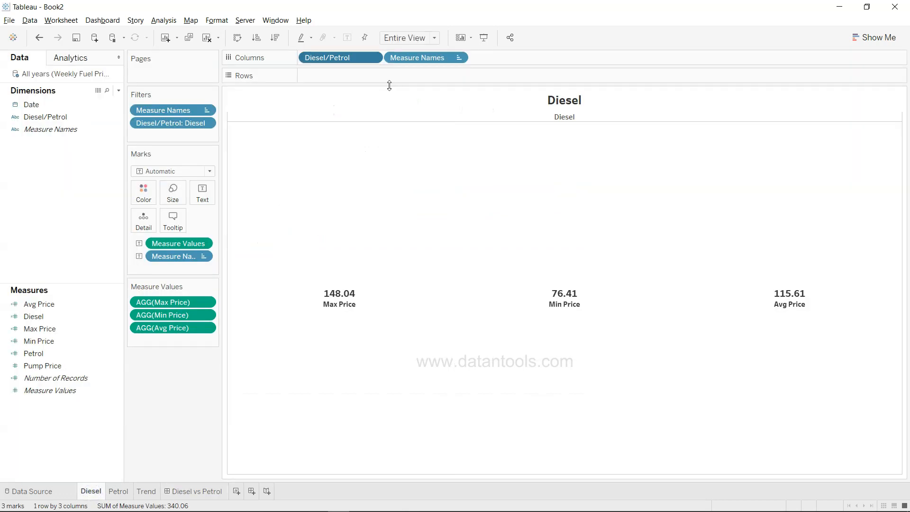
pyautogui.click(374, 58)
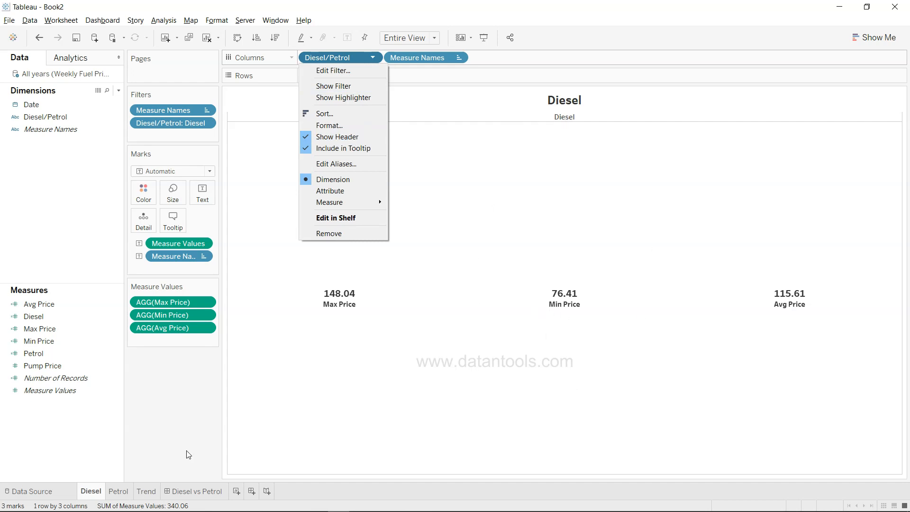
pyautogui.click(351, 137)
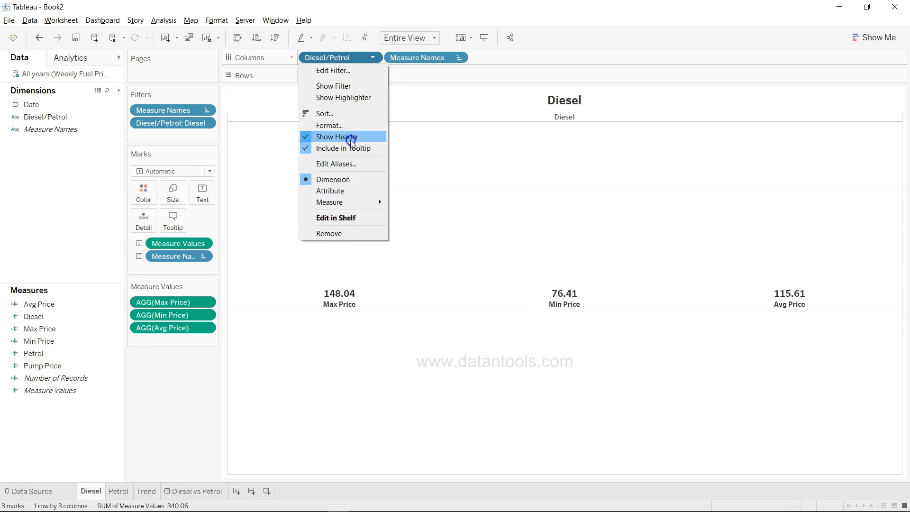
# - Add a text object to the Diesel vs Petrol dashboard reading "Diesel vs Petrol Price" with "US 2003 - 2020" on the second line
pyautogui.click(184, 491)
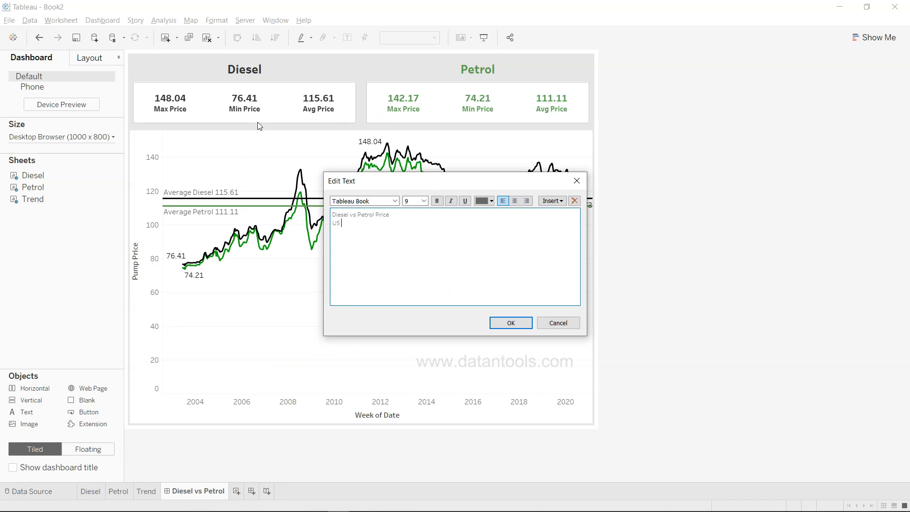
pyautogui.write('003 -')
pyautogui.write('02020')
pyautogui.press('BackSpace')
pyautogui.write('-2020')
# - Format the "Diesel vs Petrol Price" line in a near-black grey at font size 18
pyautogui.click(395, 216)
pyautogui.moveTo(394, 216); pyautogui.dragTo(330, 215)
pyautogui.click(492, 201)
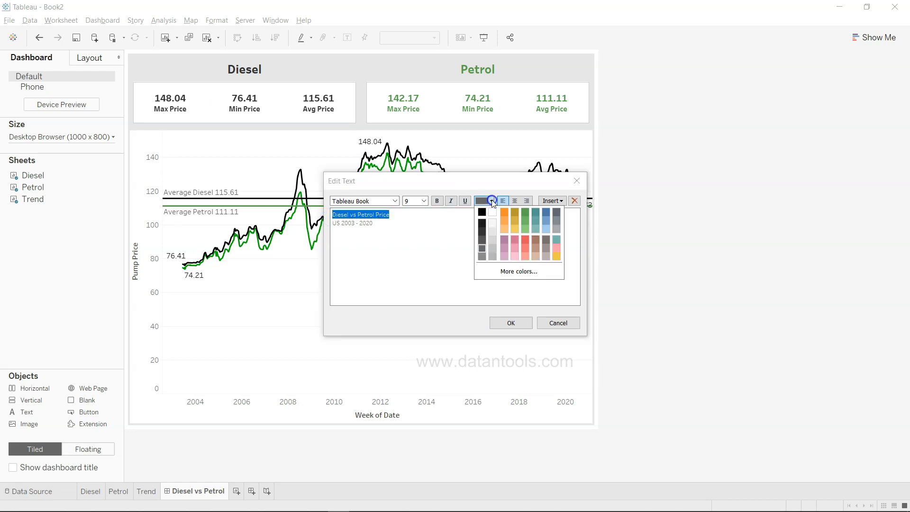
pyautogui.click(482, 232)
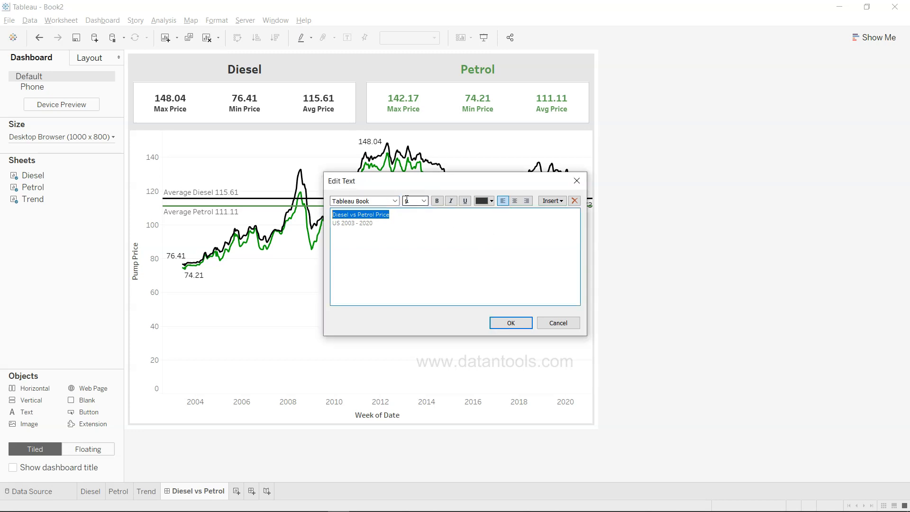
pyautogui.click(425, 205)
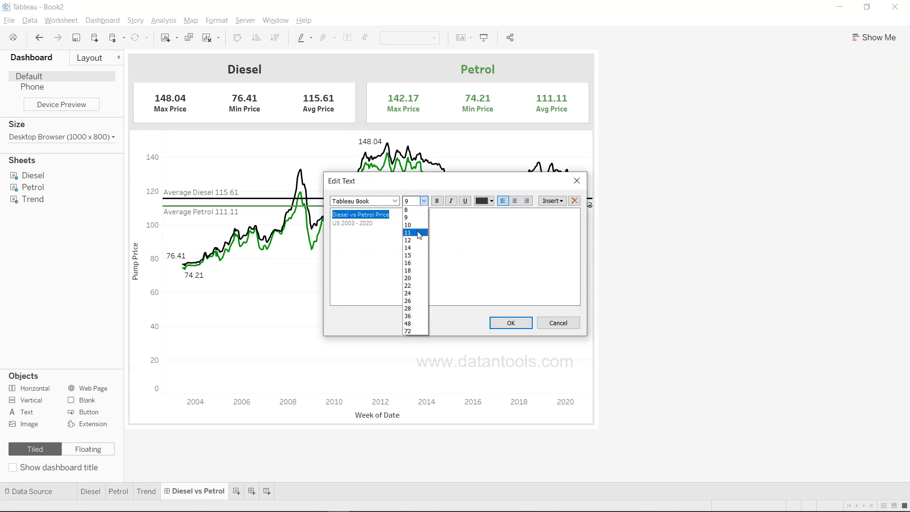
pyautogui.click(415, 255)
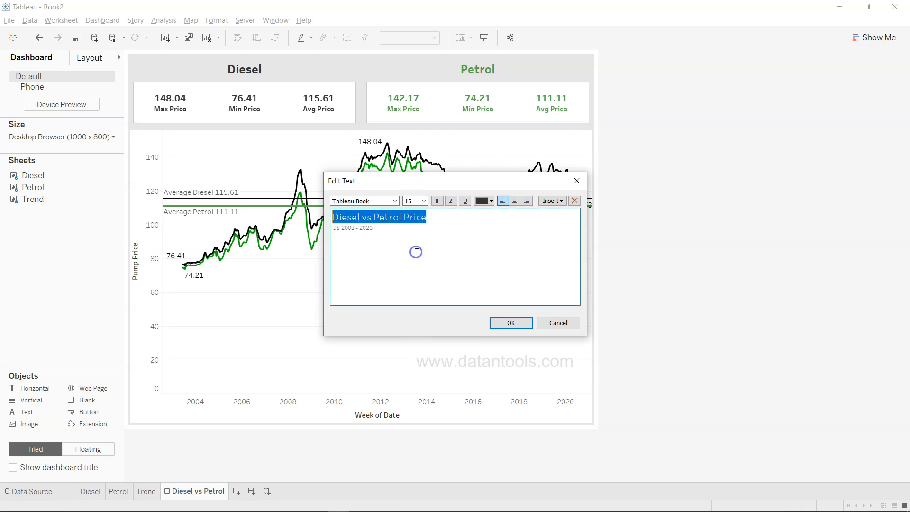
pyautogui.click(425, 201)
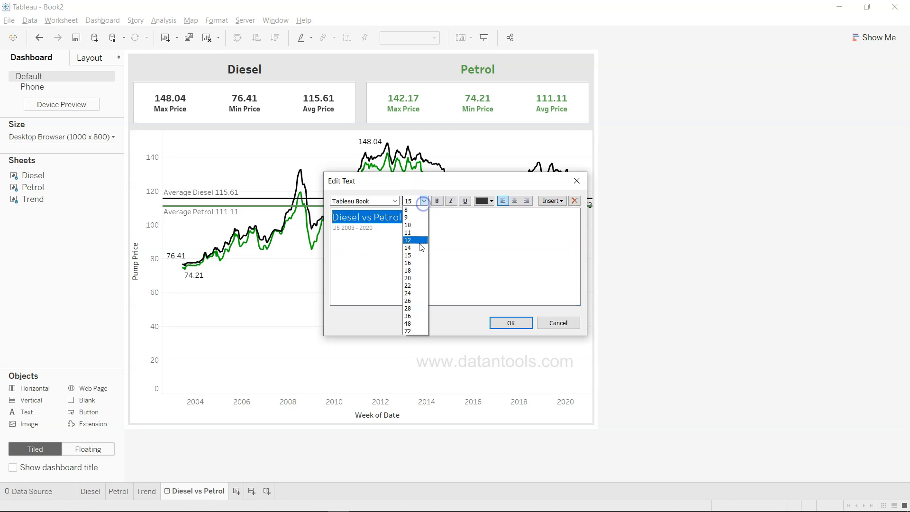
pyautogui.click(415, 270)
# - Set the font of the "Diesel vs Petrol Price" line to Tableau Bold
pyautogui.click(393, 201)
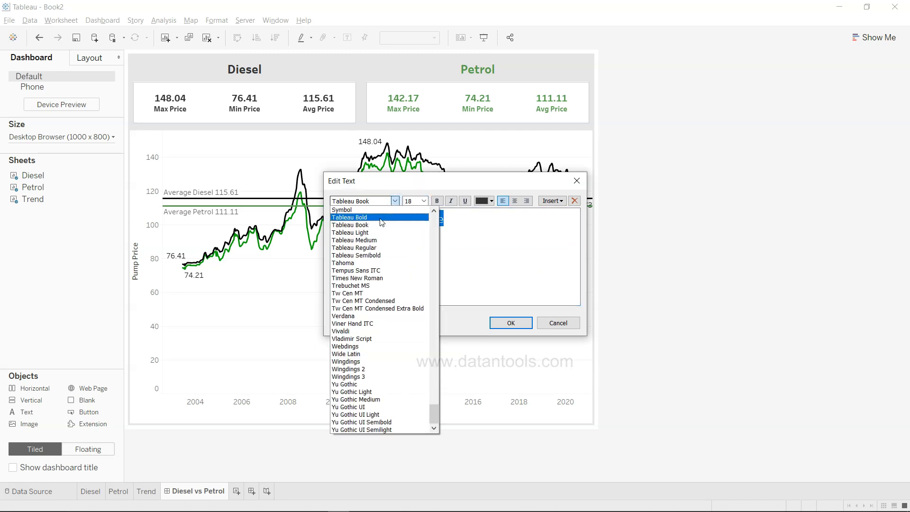
pyautogui.click(380, 213)
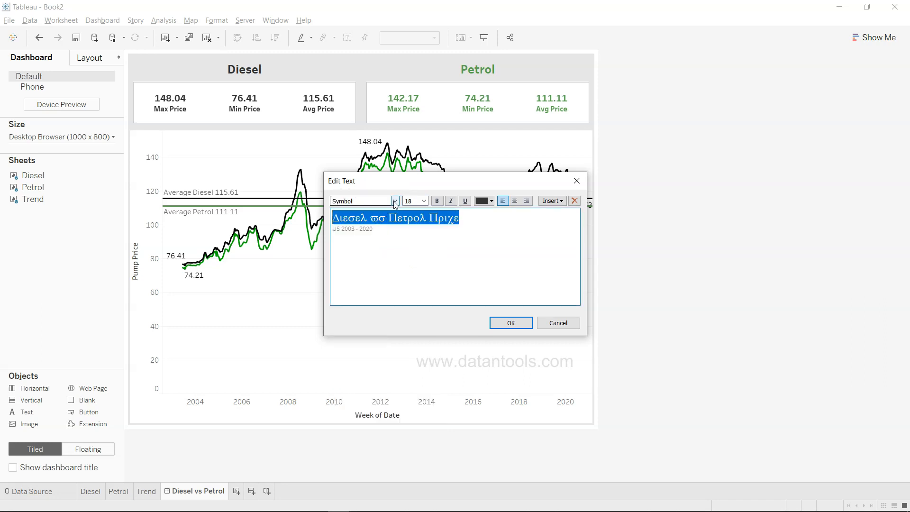
pyautogui.click(393, 201)
pyautogui.click(389, 218)
# - Format the "US 2003 - 2020" line as Tableau Bold, size 11, in dark grey, and apply the text to the dashboard
pyautogui.moveTo(385, 231); pyautogui.dragTo(335, 233)
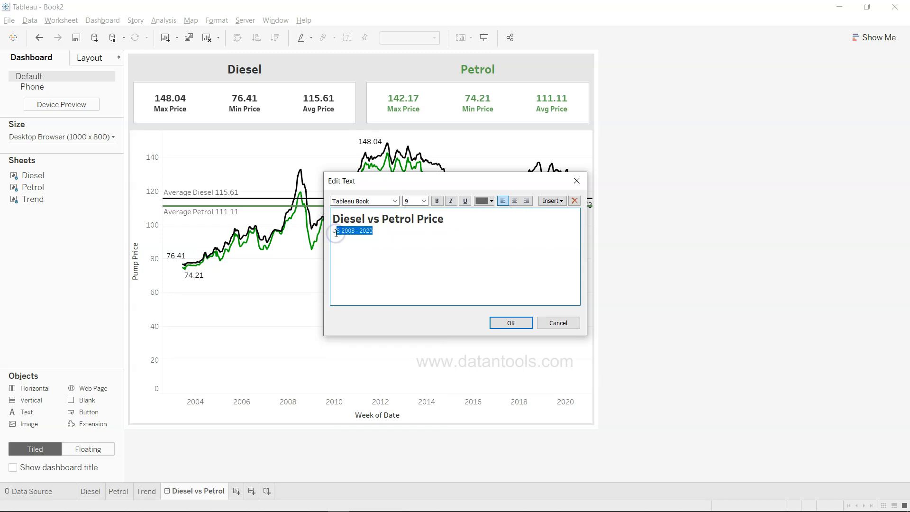
pyautogui.hotkey('shift', 'Home')
pyautogui.tripleClick(336, 233)
pyautogui.click(423, 201)
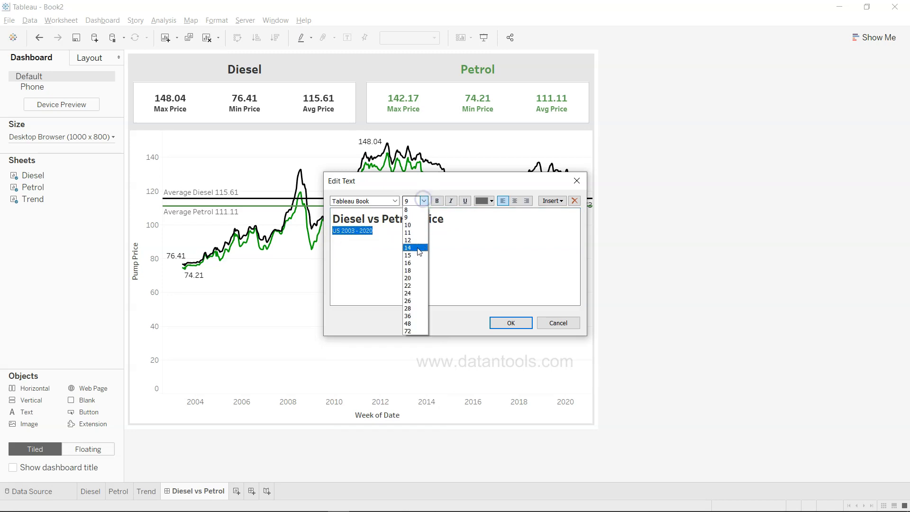
pyautogui.click(412, 232)
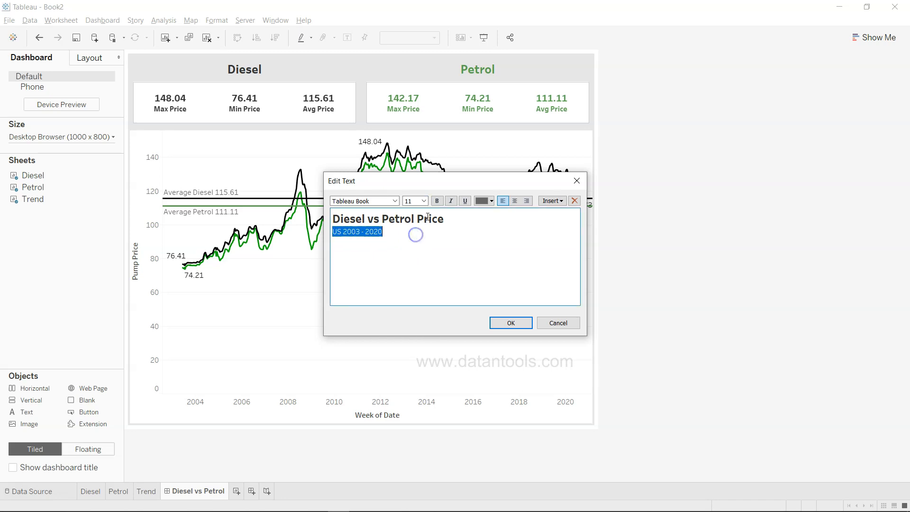
pyautogui.click(483, 201)
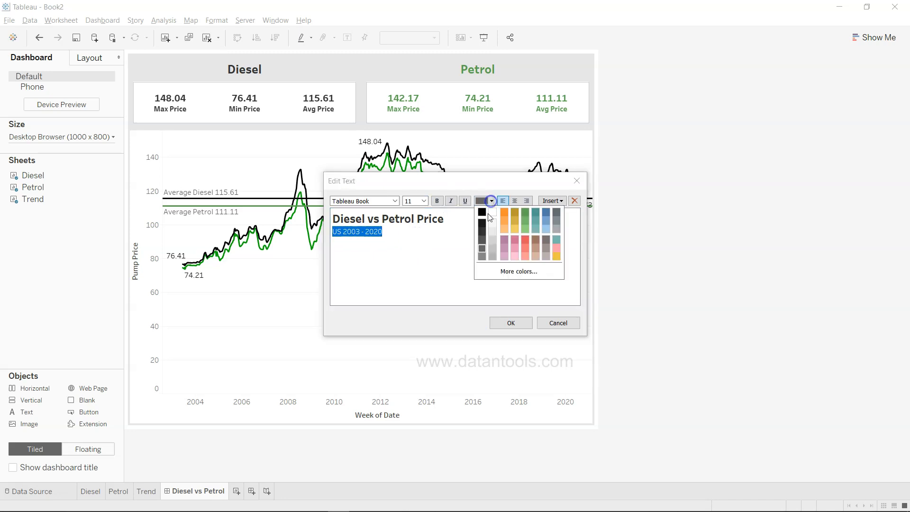
pyautogui.click(482, 237)
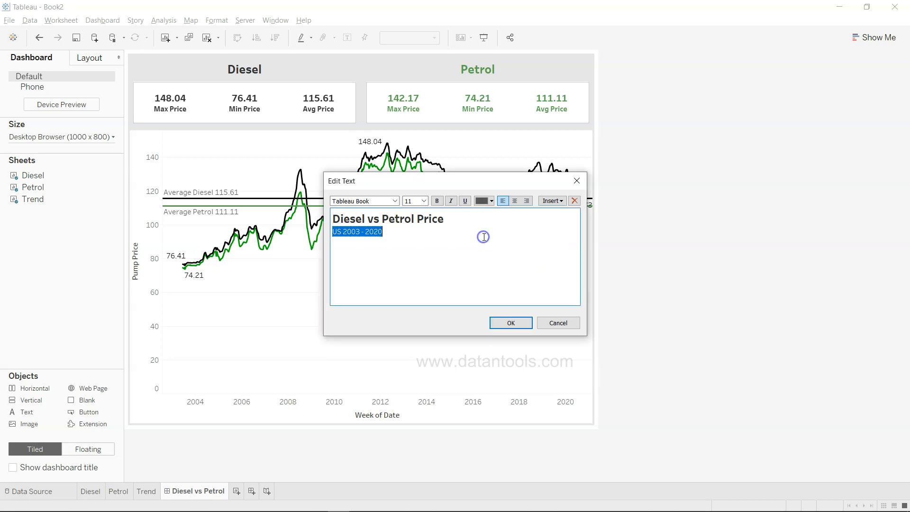
pyautogui.click(395, 201)
pyautogui.click(385, 218)
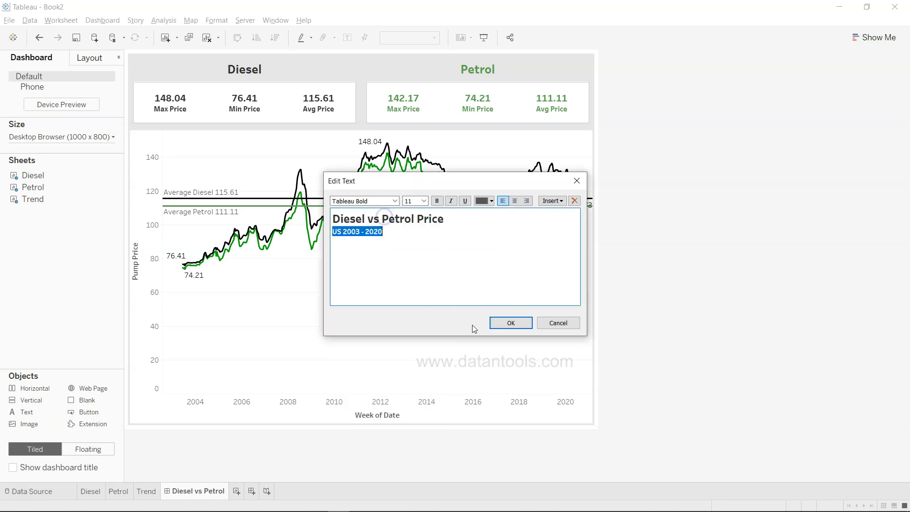
pyautogui.click(506, 323)
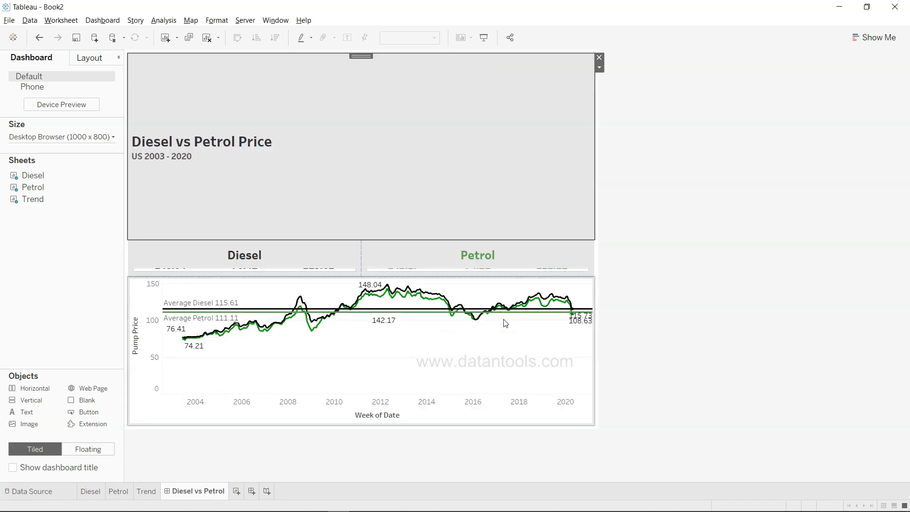
# - Shrink the title text object to a band about 75 pixels high above the tiles and compare it with the reference in the browser
pyautogui.moveTo(378, 239); pyautogui.dragTo(388, 86)
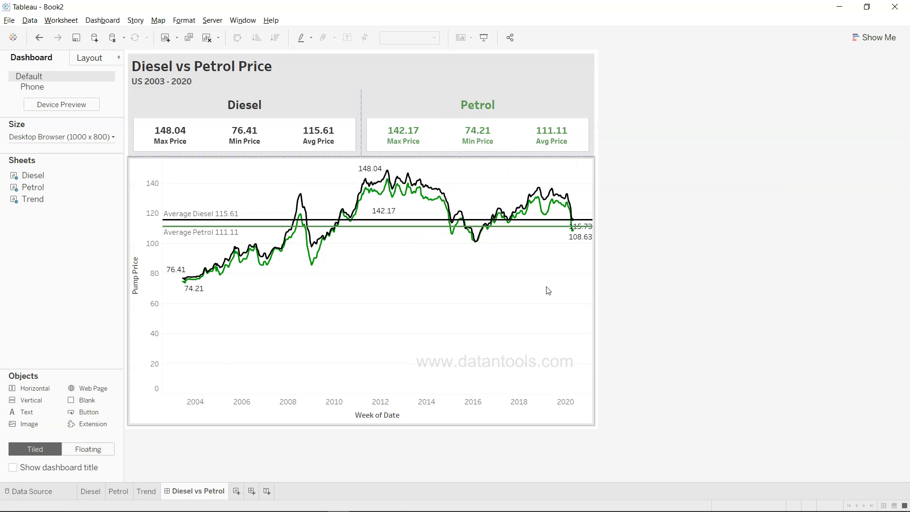
pyautogui.click(724, 236)
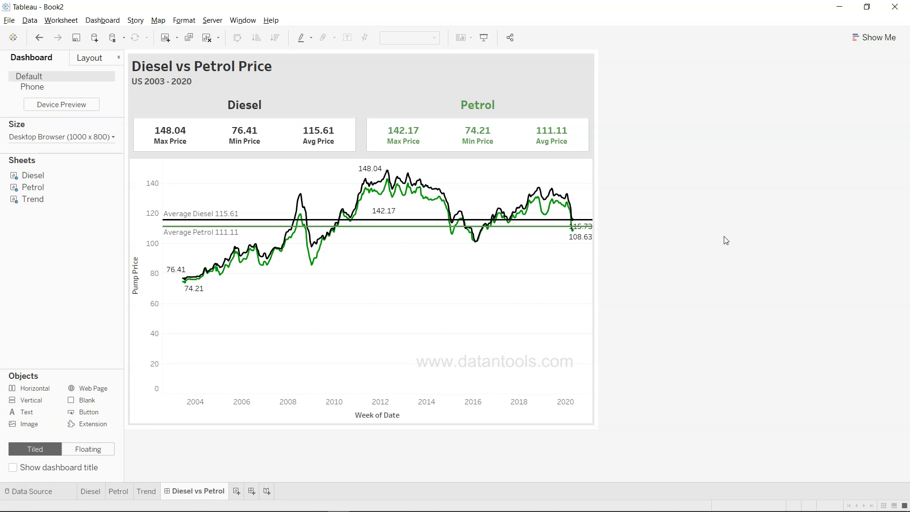
pyautogui.hotkey('alt', 'Tab')
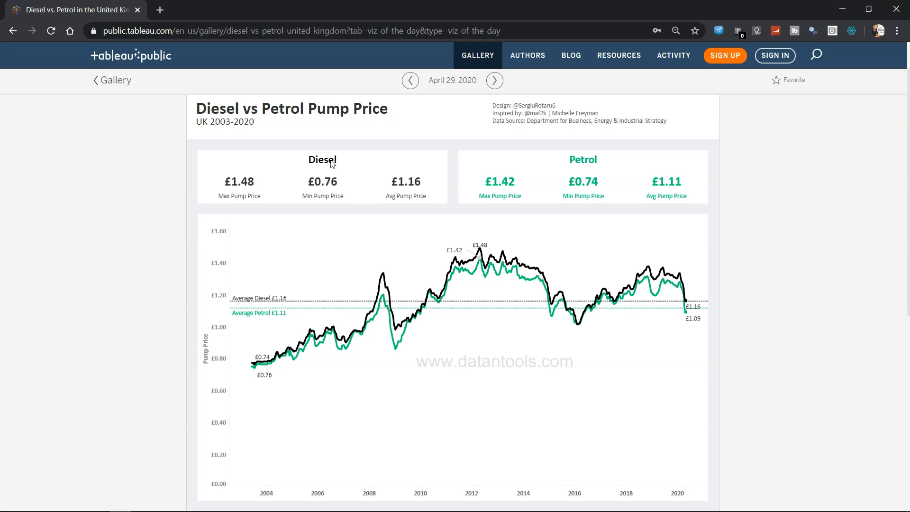
pyautogui.hotkey('alt', 'Tab')
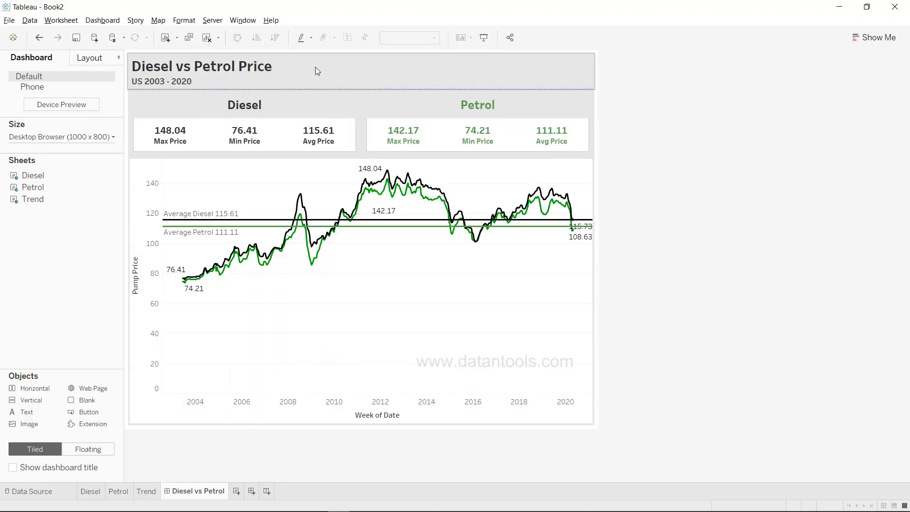
# - Give the dashboard's title text object a white background
pyautogui.click(283, 73)
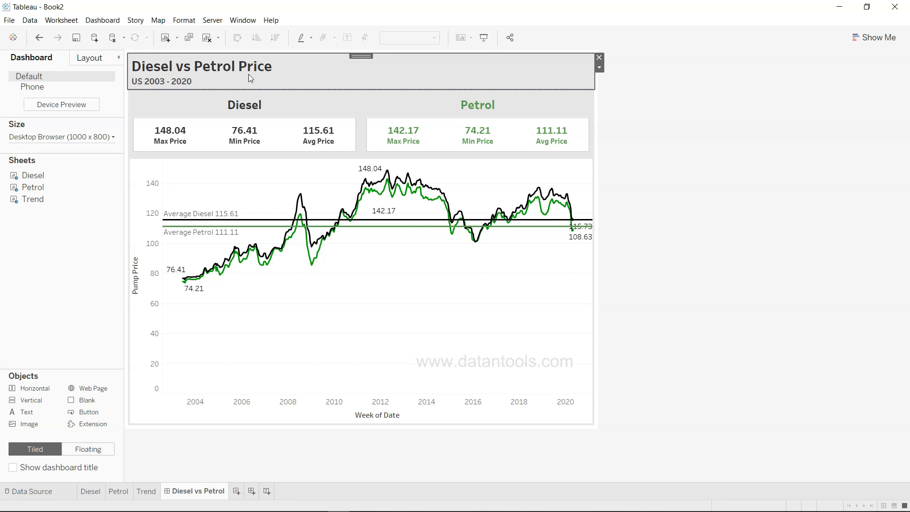
pyautogui.click(101, 59)
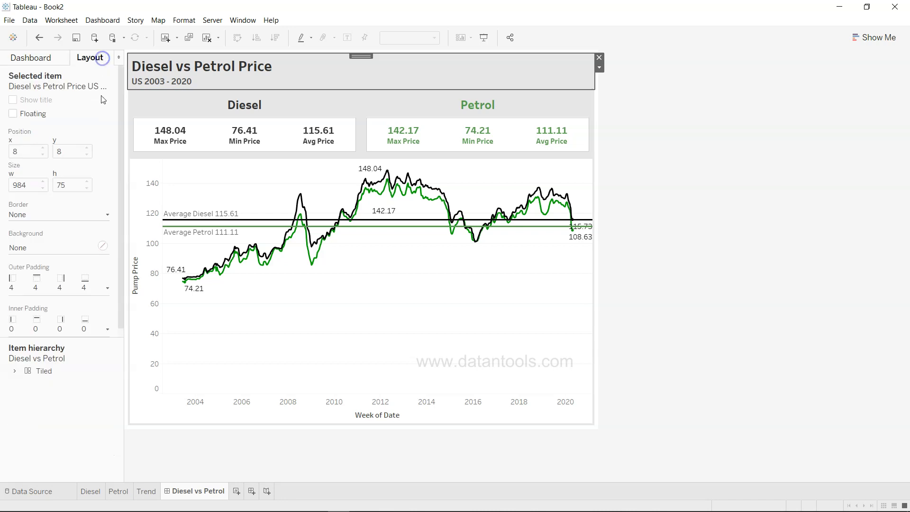
pyautogui.click(105, 245)
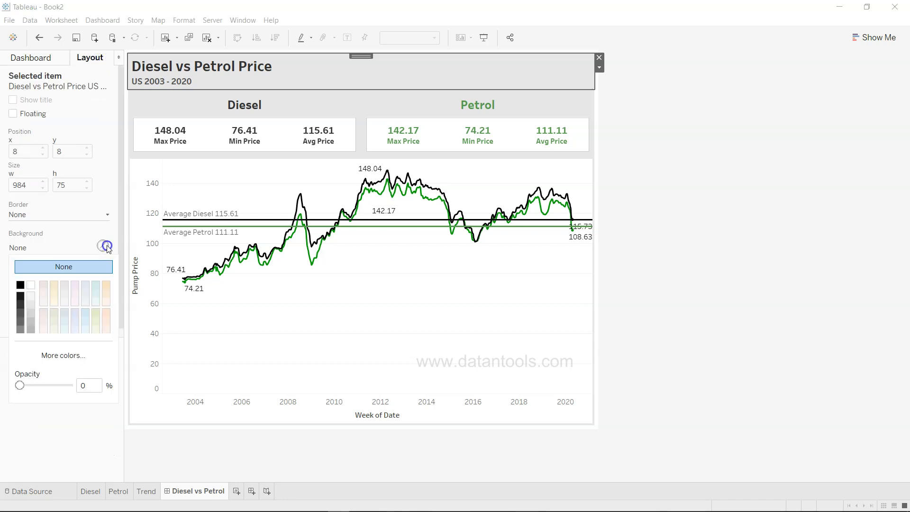
pyautogui.click(31, 285)
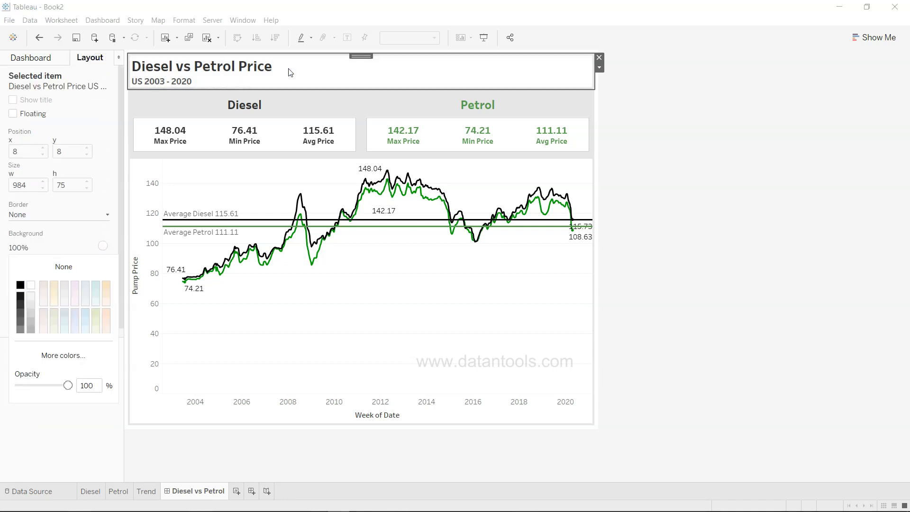
pyautogui.click(677, 138)
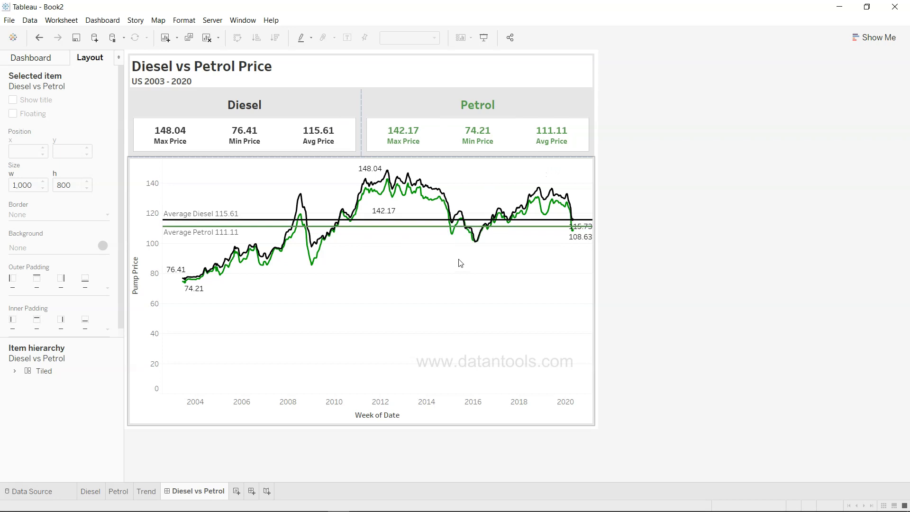
# - Compare the finished title area with the reference dashboard in the browser, then return to the Tableau dashboard's sheets and objects
pyautogui.hotkey('alt', 'Tab')
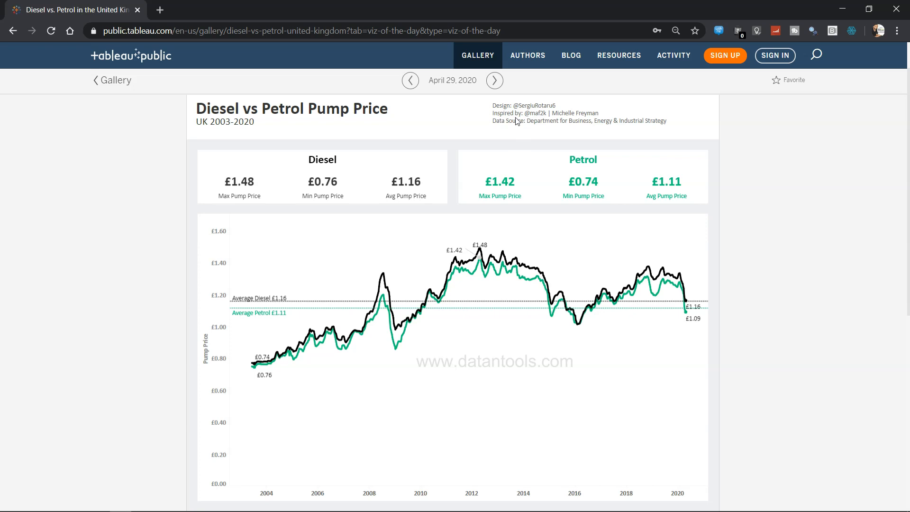
pyautogui.hotkey('alt', 'Tab')
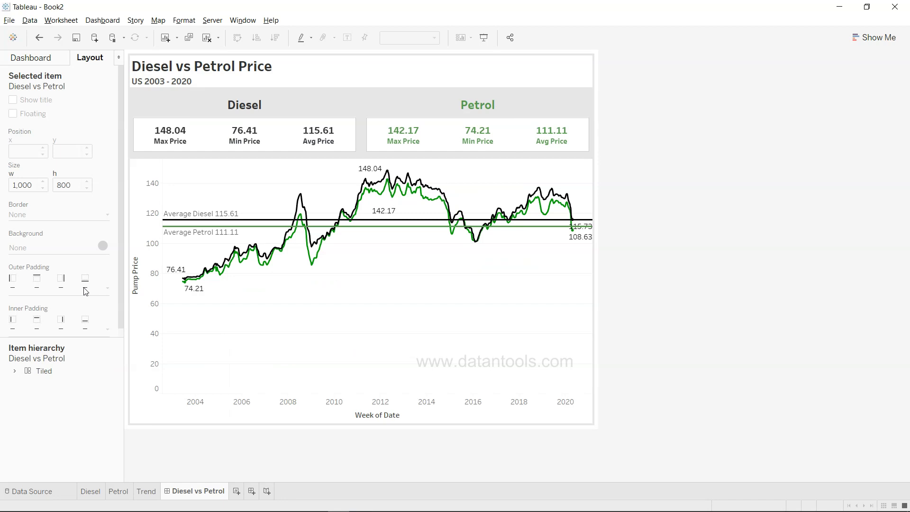
pyautogui.click(55, 59)
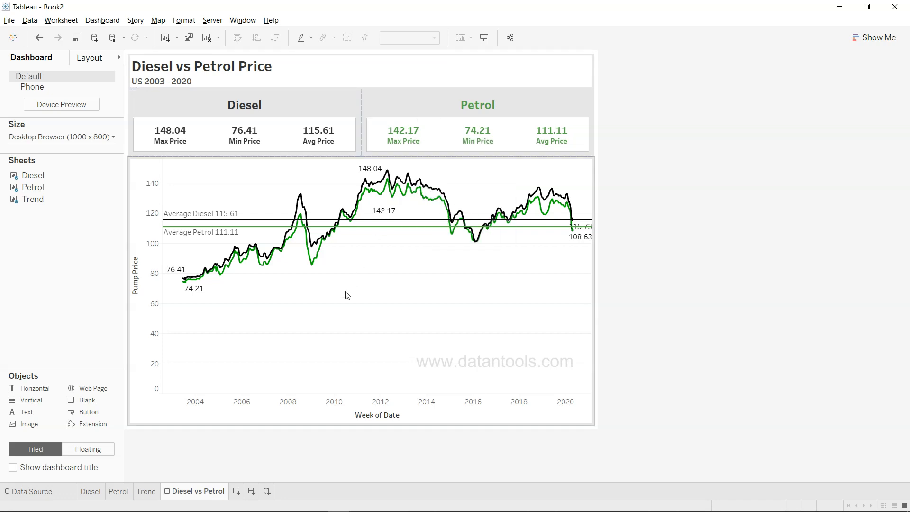
# - Select the June 29, 2008 point and a late-2010 point on the Diesel line to examine the average line's response, then clear the selection
pyautogui.moveTo(226, 234)
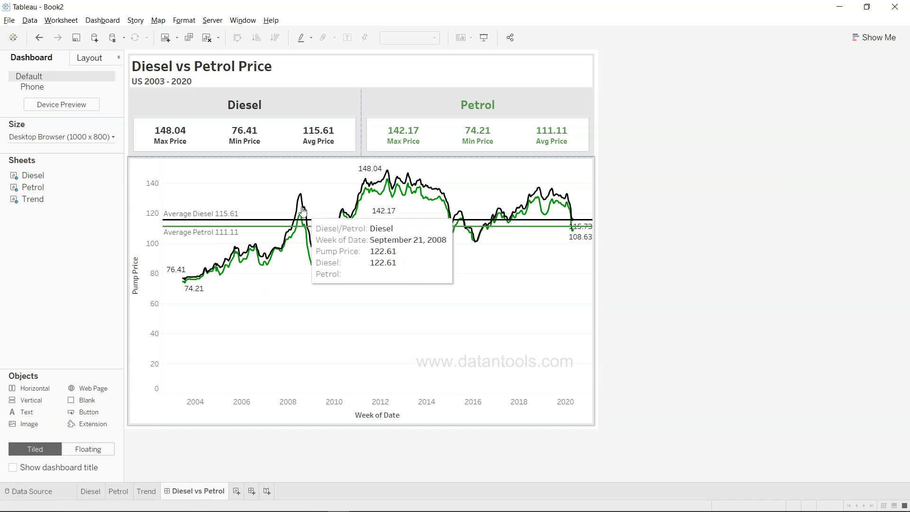
pyautogui.moveTo(300, 199)
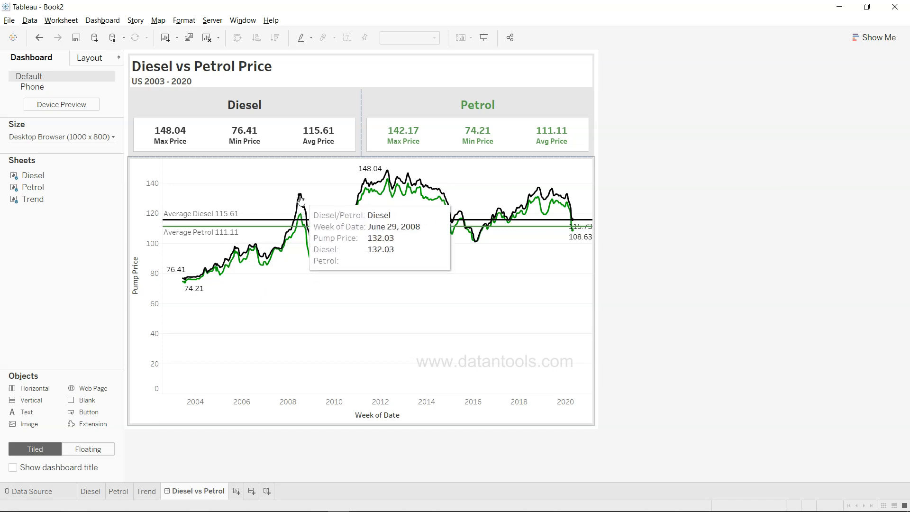
pyautogui.click(300, 198)
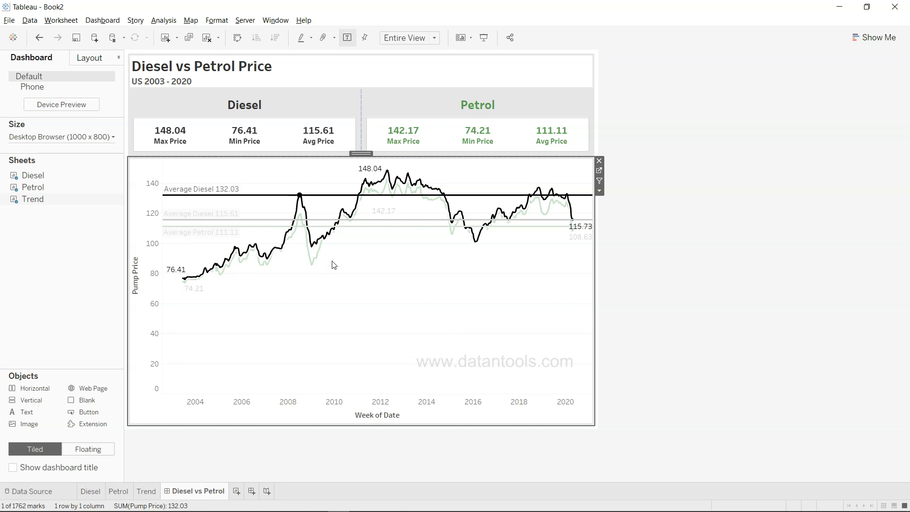
pyautogui.click(351, 217)
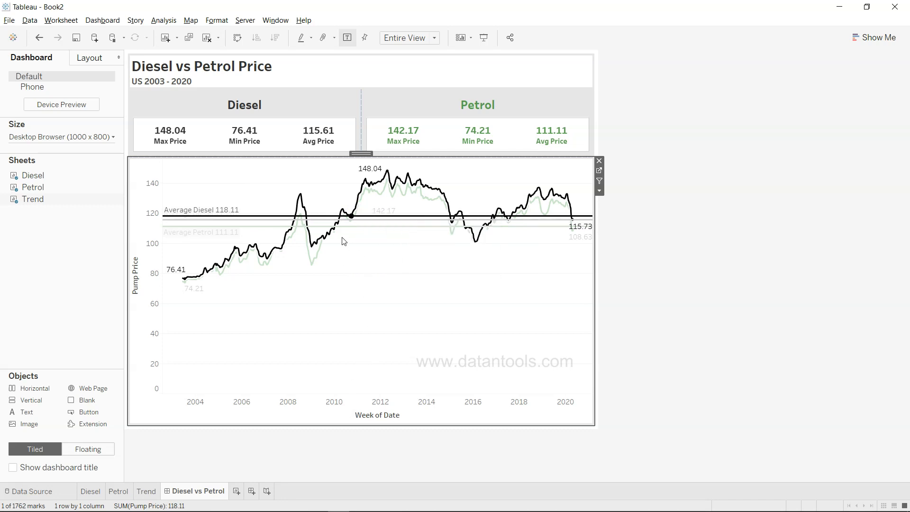
pyautogui.moveTo(353, 402)
pyautogui.click(390, 267)
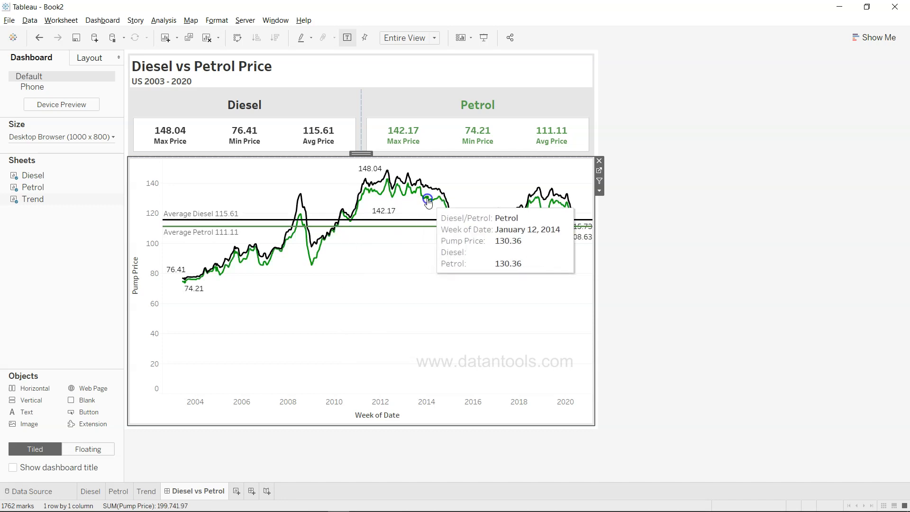
# - Select the January 12, 2014 point on the Petrol line and the January 19, 2014 Diesel point to examine highlighting, averages and tooltips
pyautogui.click(427, 198)
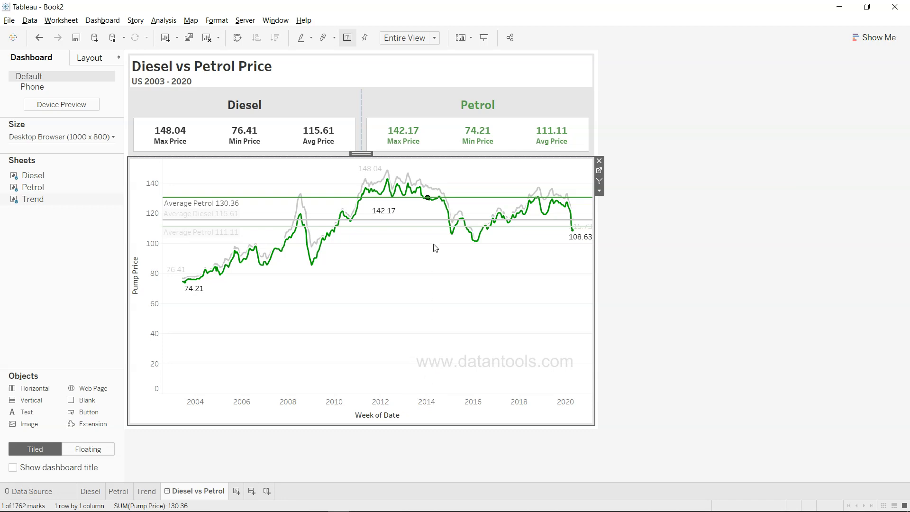
pyautogui.moveTo(429, 202)
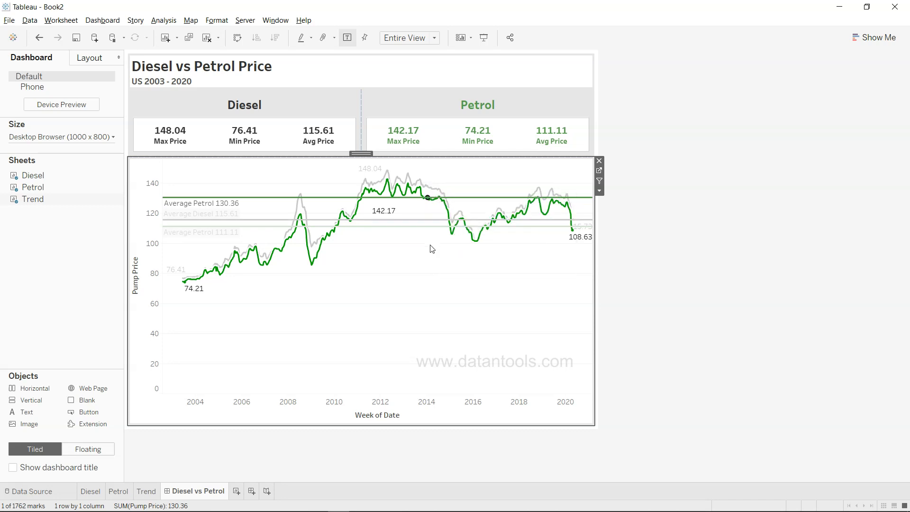
pyautogui.click(428, 189)
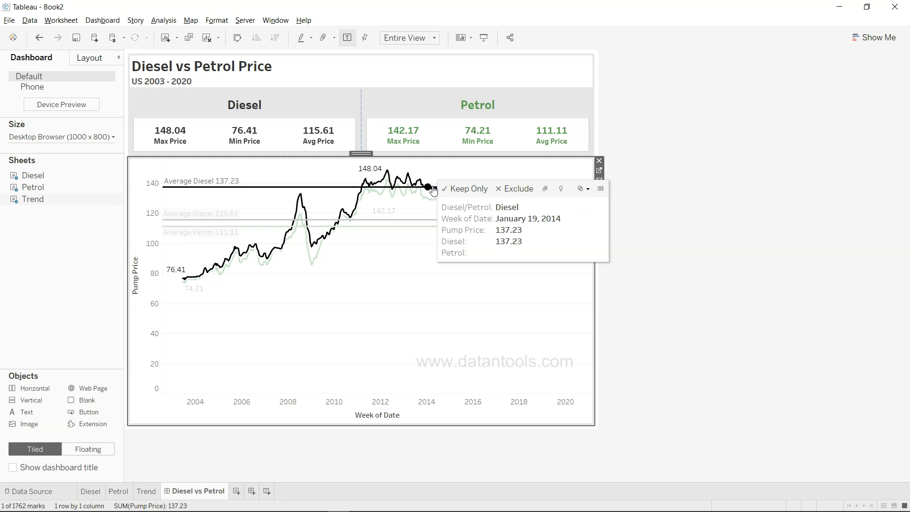
# - Clear the selection on the dashboard's chart, then duplicate the Trend worksheet
pyautogui.click(429, 301)
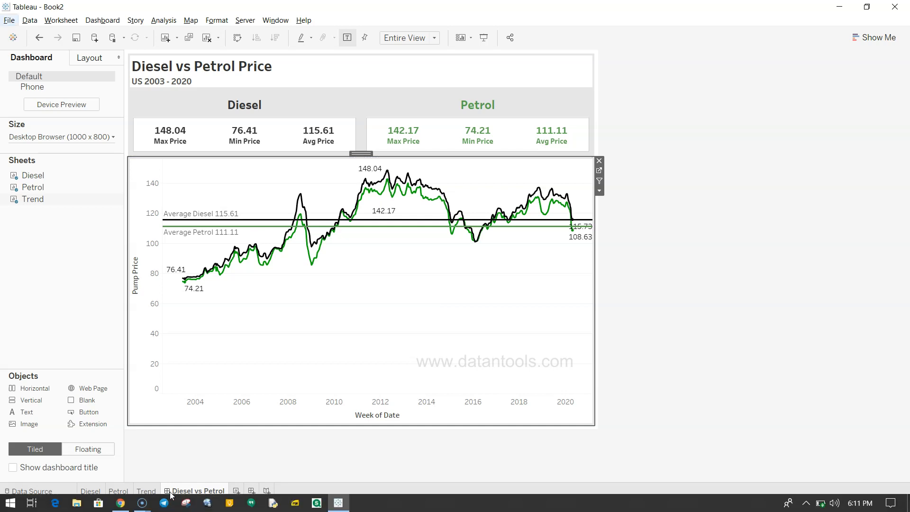
pyautogui.click(147, 491)
pyautogui.rightClick(150, 490)
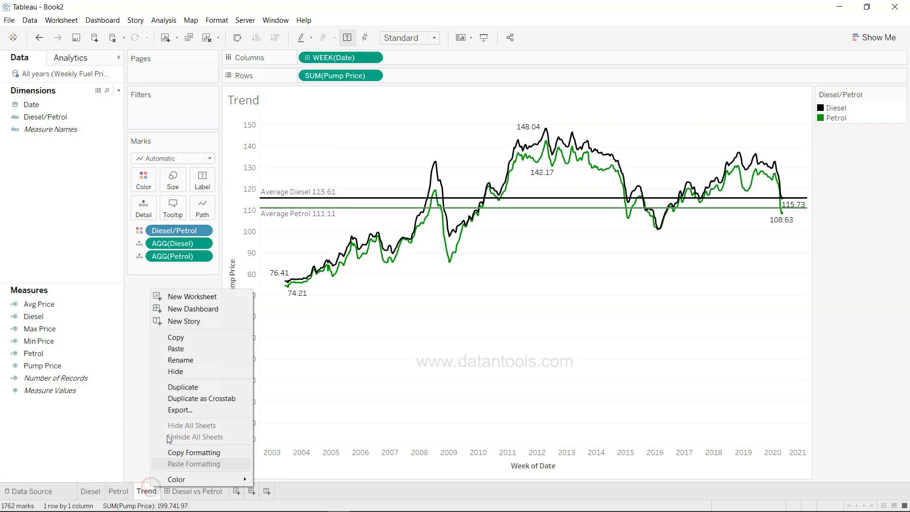
pyautogui.click(196, 386)
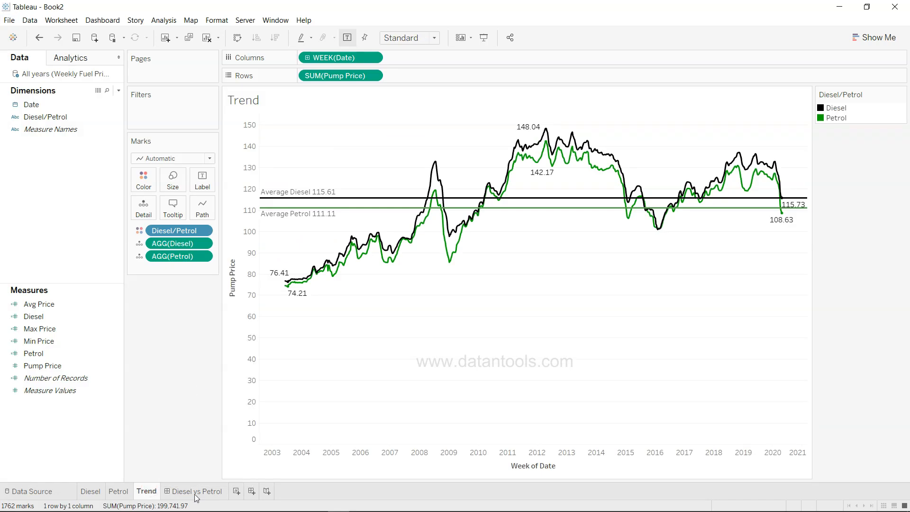
# - Remove the Average Diesel and Average Petrol reference lines from the Trend (2) chart
pyautogui.rightClick(313, 202)
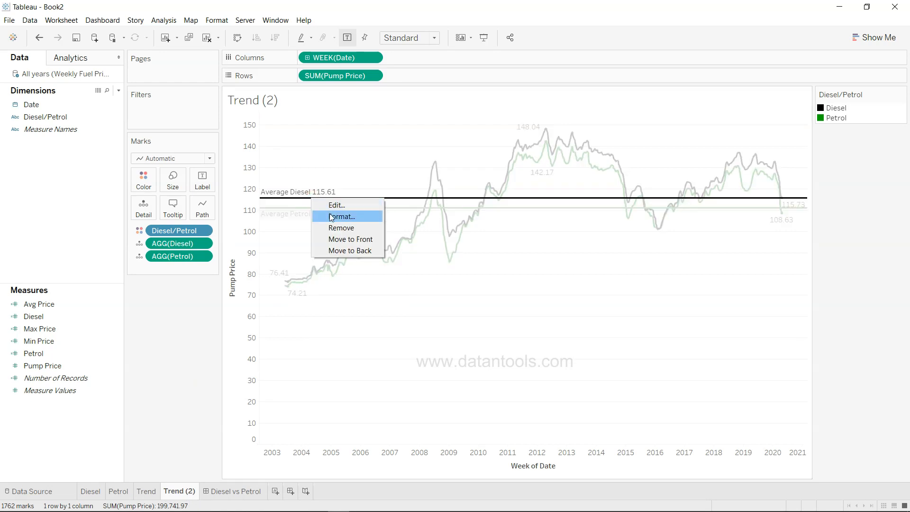
pyautogui.click(336, 228)
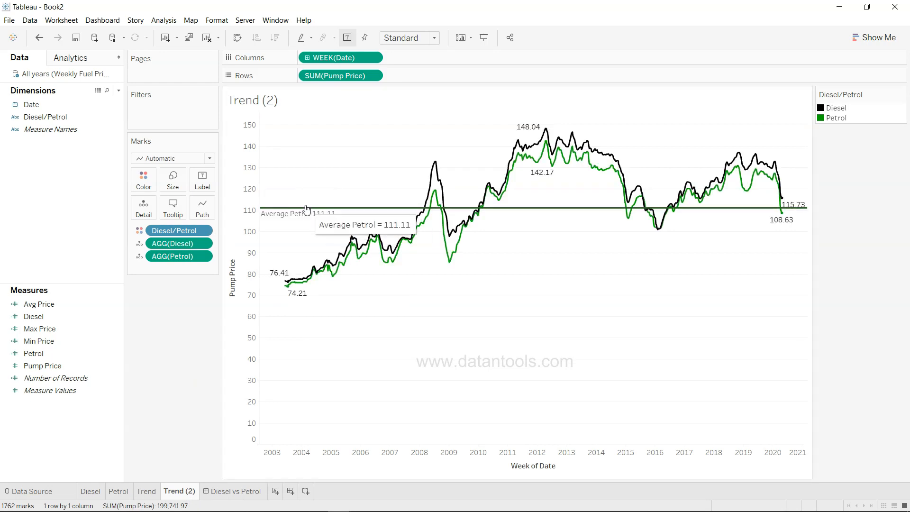
pyautogui.rightClick(306, 210)
pyautogui.click(330, 238)
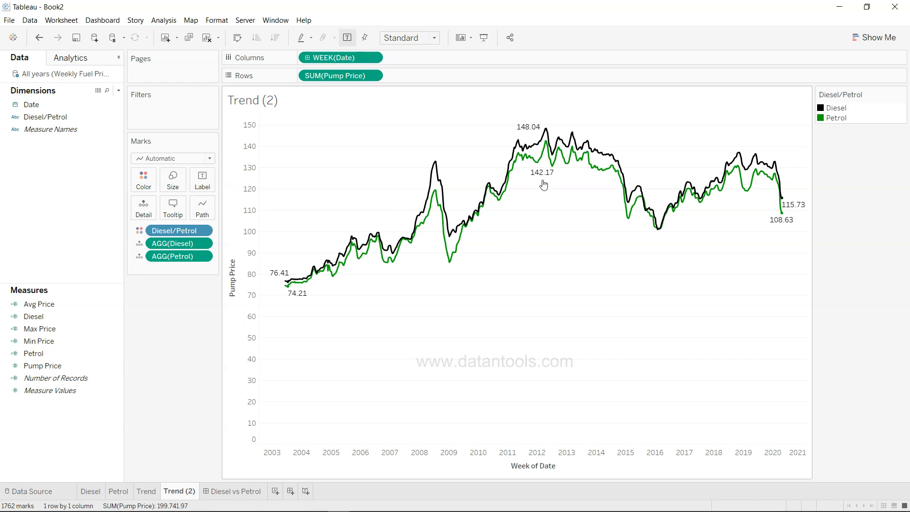
# - Label only highlighted marks in Trend (2) and test it on the January 11, 2009 Petrol point and the 2008 Diesel peak
pyautogui.click(202, 185)
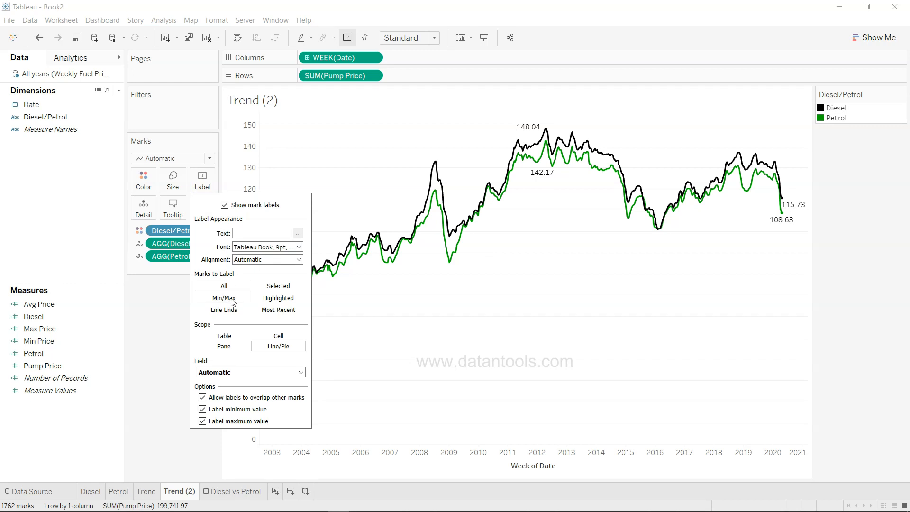
pyautogui.click(282, 299)
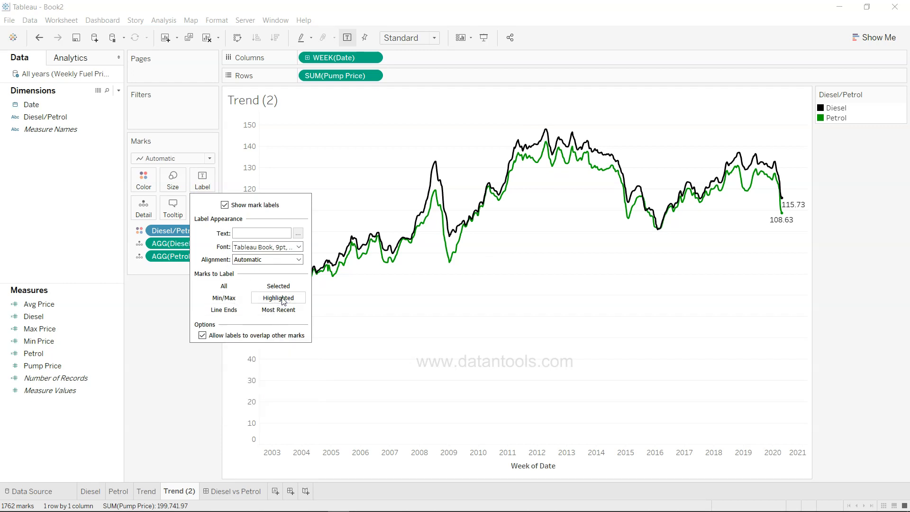
pyautogui.click(451, 264)
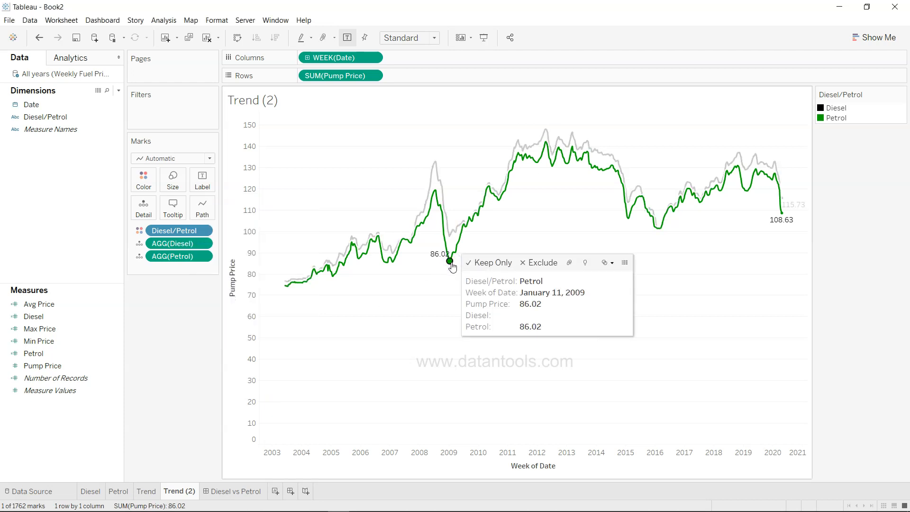
pyautogui.moveTo(438, 260)
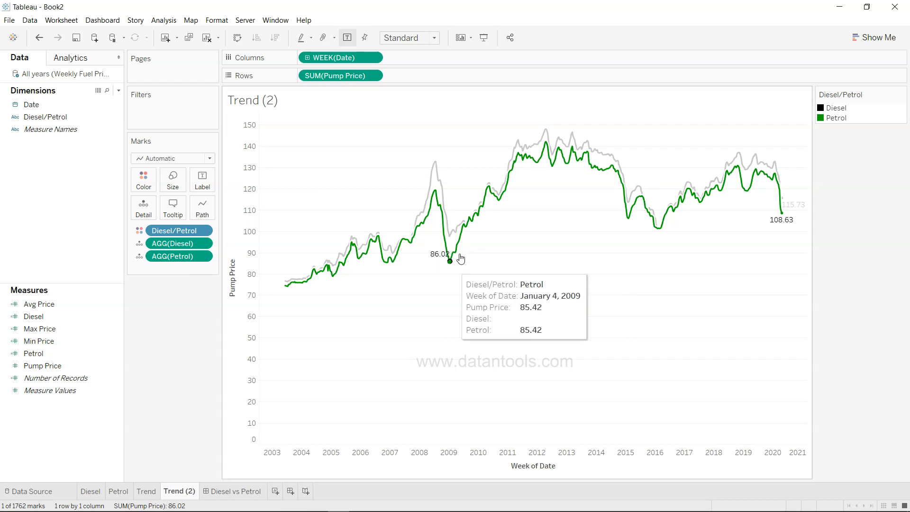
pyautogui.moveTo(450, 240)
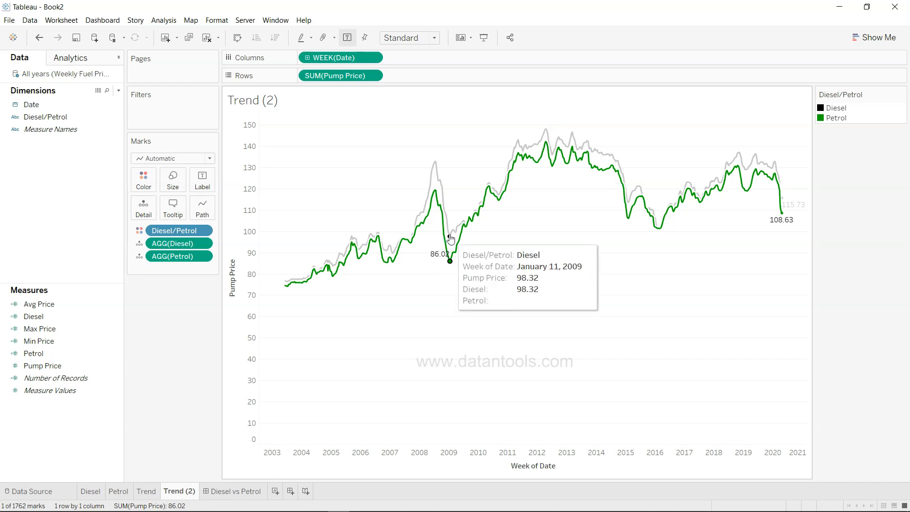
pyautogui.click(434, 162)
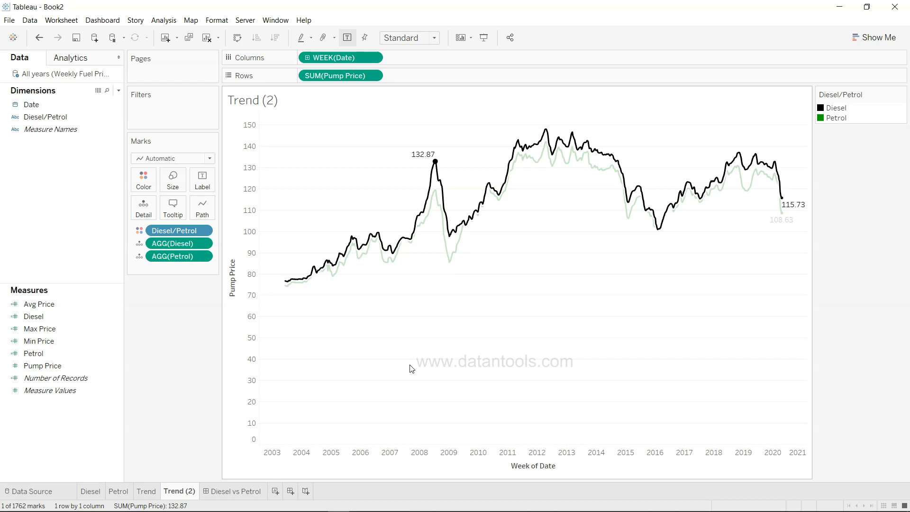
pyautogui.click(477, 313)
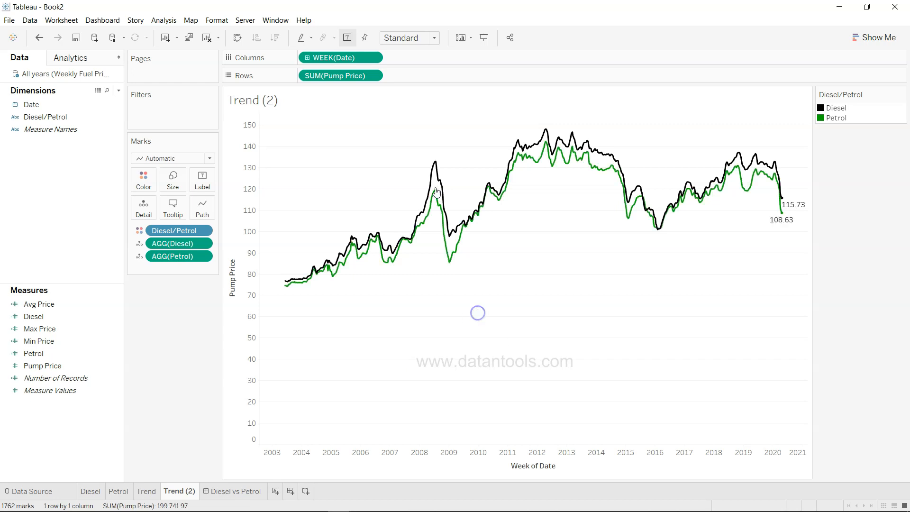
pyautogui.moveTo(434, 222)
pyautogui.moveTo(434, 184)
# - Add a highlight action to Trend (2) that runs on Select and targets Dates and Times
pyautogui.click(70, 21)
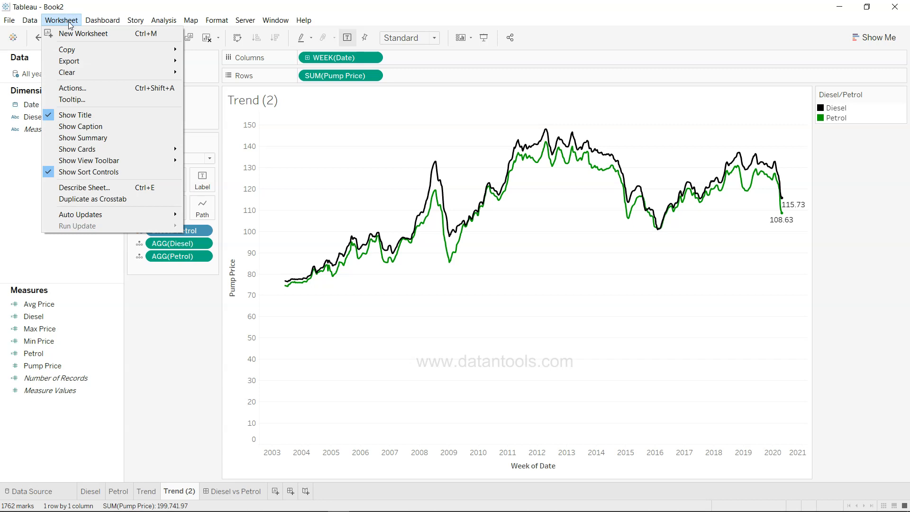
pyautogui.click(101, 91)
pyautogui.click(367, 288)
pyautogui.click(393, 301)
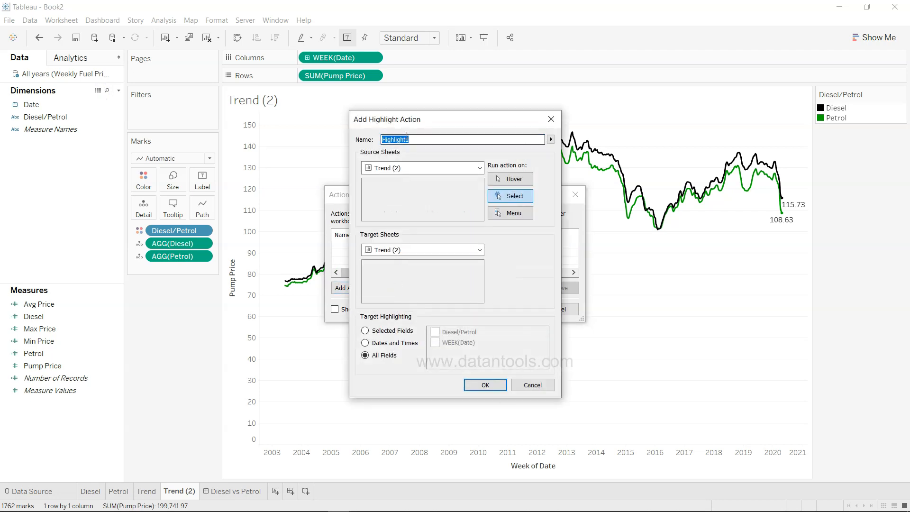
pyautogui.click(387, 344)
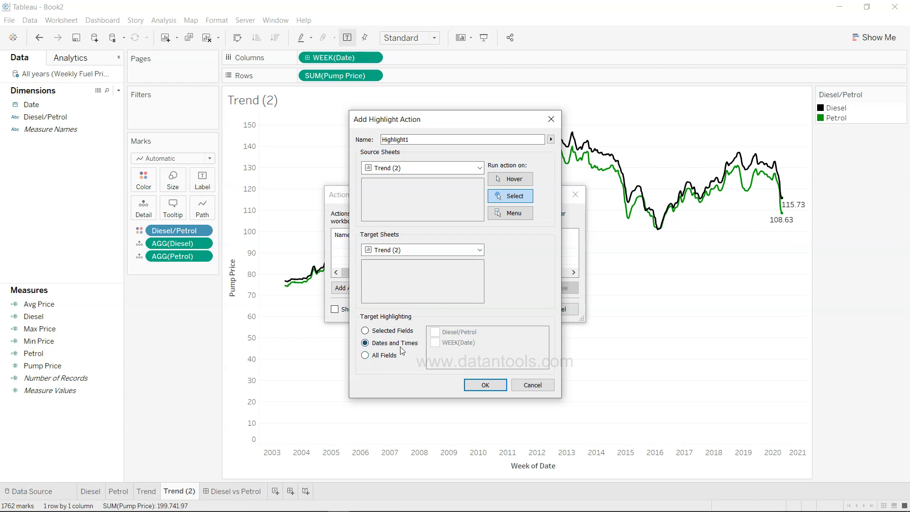
pyautogui.click(485, 387)
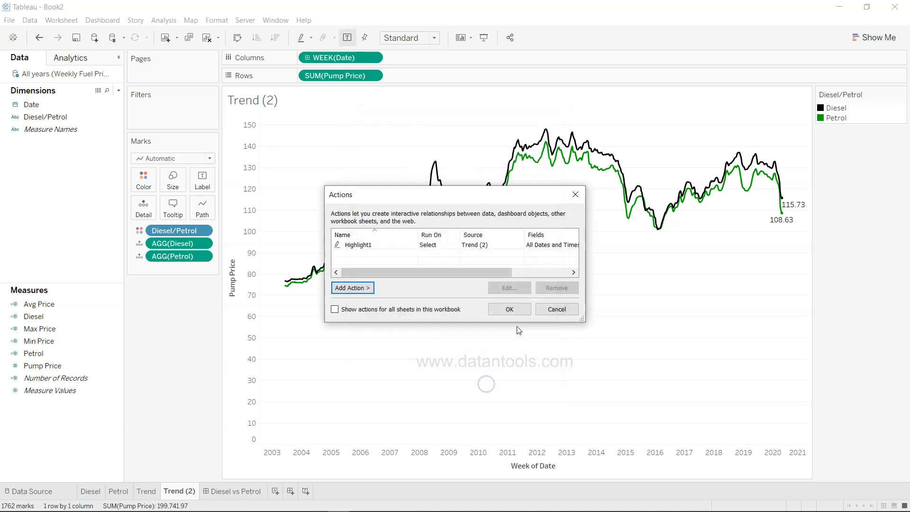
pyautogui.click(515, 310)
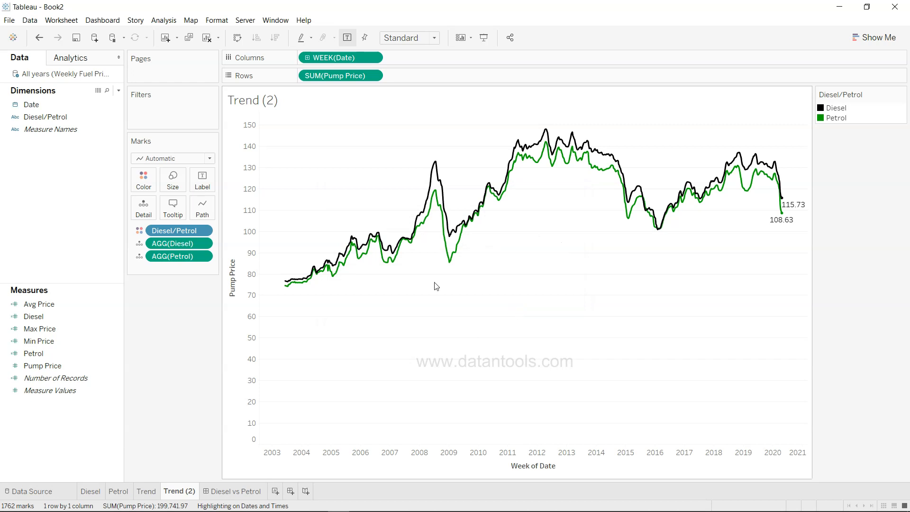
# - Select Petrol points at the 2008 peak, in 2014, early 2015, July 9, 2017 and the line's start to examine paired labels, then clear the selection
pyautogui.click(435, 192)
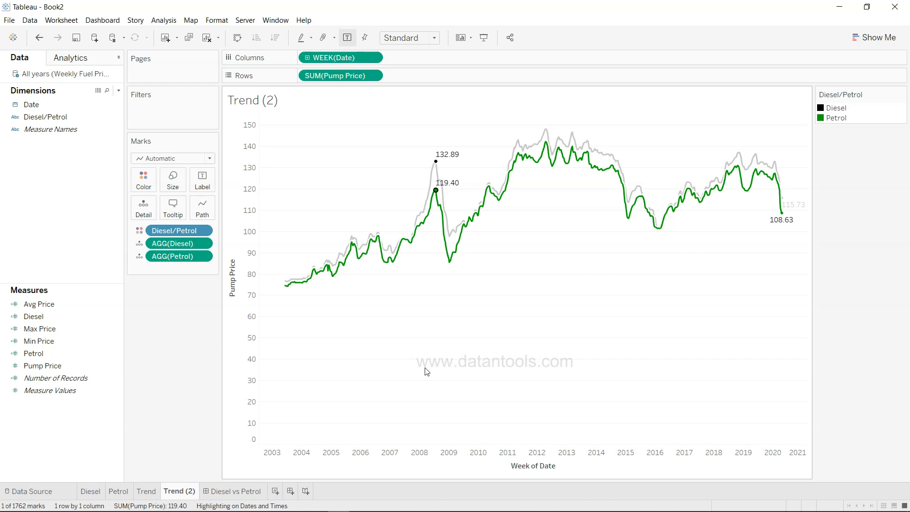
pyautogui.moveTo(611, 170)
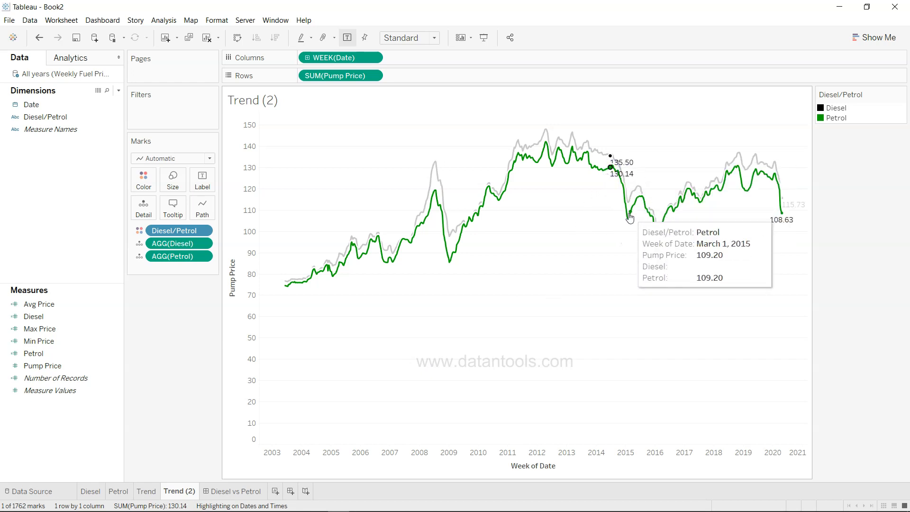
pyautogui.click(629, 219)
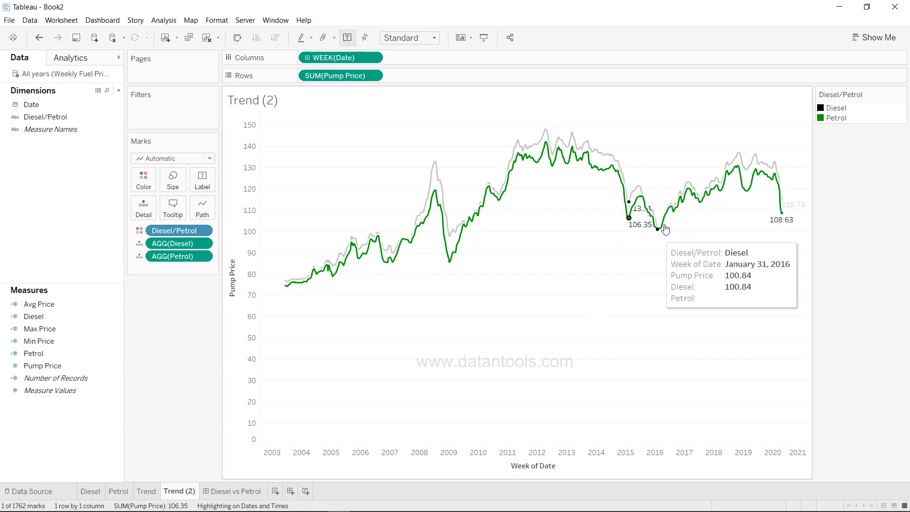
pyautogui.click(696, 206)
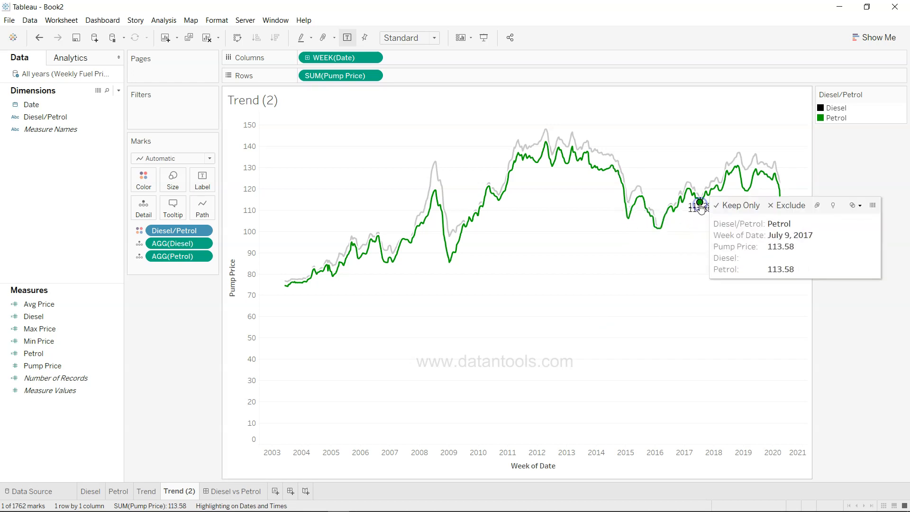
pyautogui.click(586, 369)
pyautogui.click(287, 285)
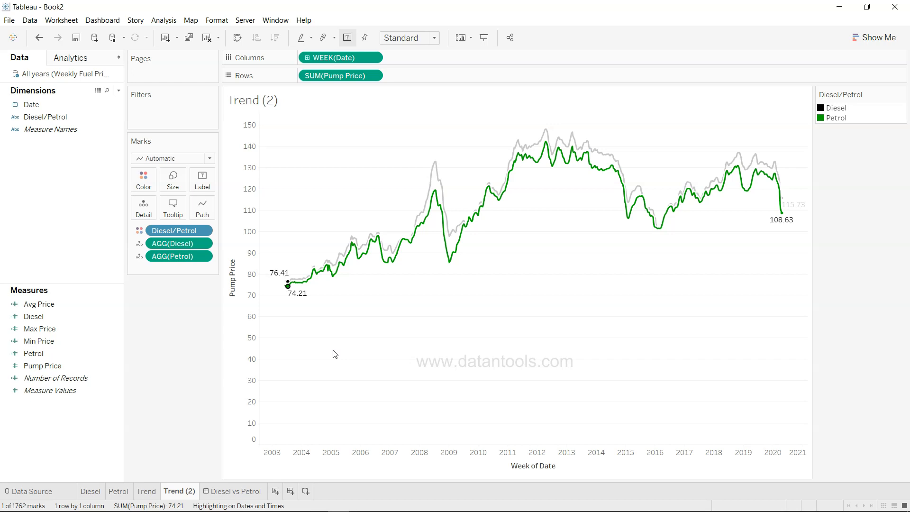
pyautogui.click(340, 333)
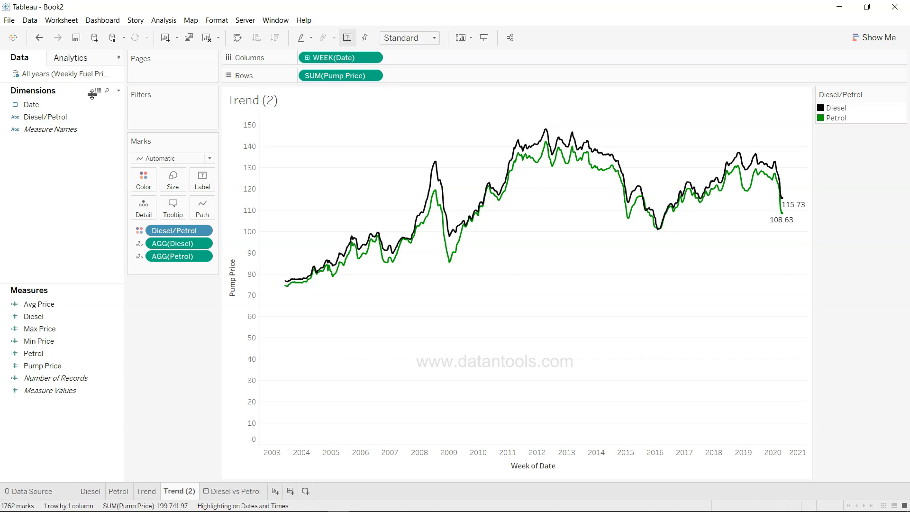
# - Add a reference line across the entire table at the minimum of WEEK(Date), recalculated for highlighted or selected points
pyautogui.click(93, 60)
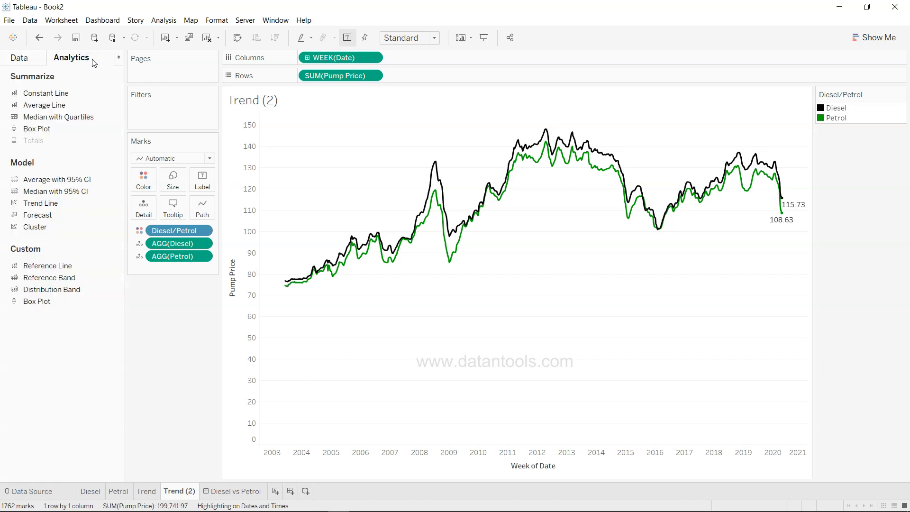
pyautogui.moveTo(70, 263); pyautogui.dragTo(323, 162)
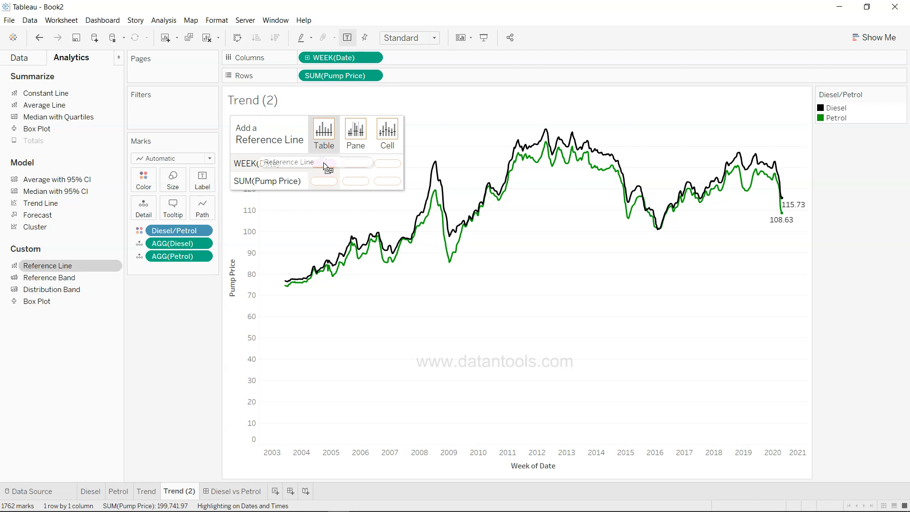
pyautogui.moveTo(323, 162); pyautogui.dragTo(323, 162)
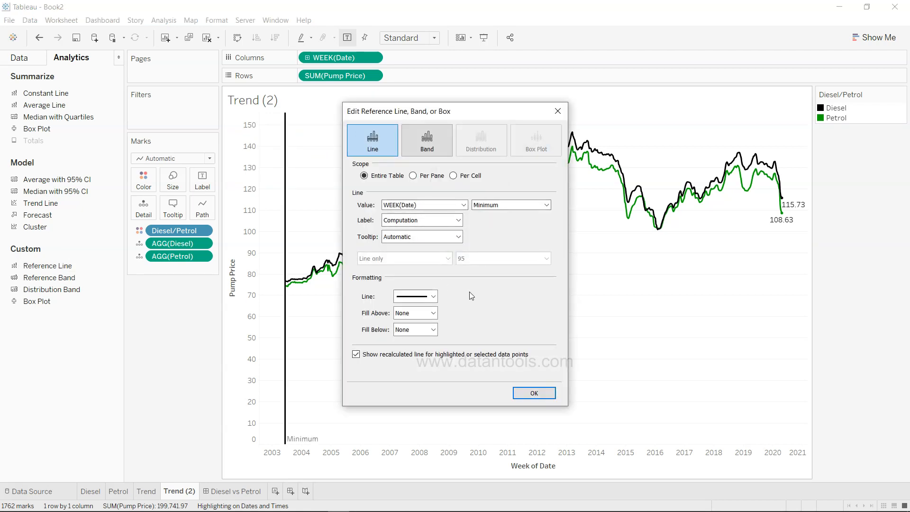
pyautogui.click(534, 394)
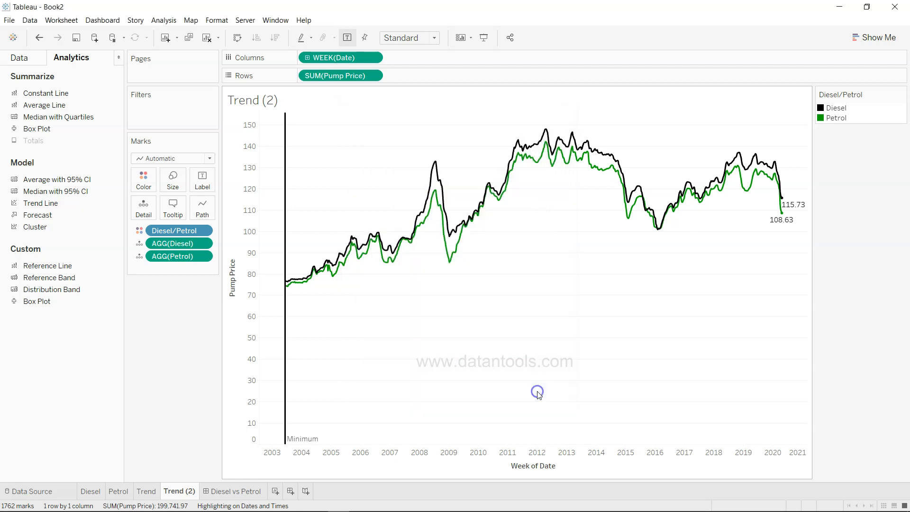
# - Select Petrol points at August 19, 2007, December 20, 2009, late 2010 and 2013 to examine how the vertical reference line responds
pyautogui.click(408, 240)
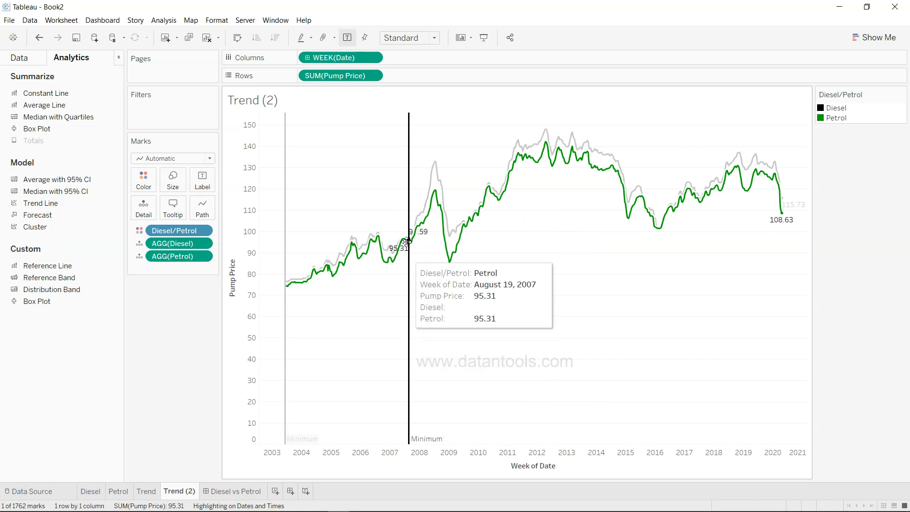
pyautogui.click(475, 217)
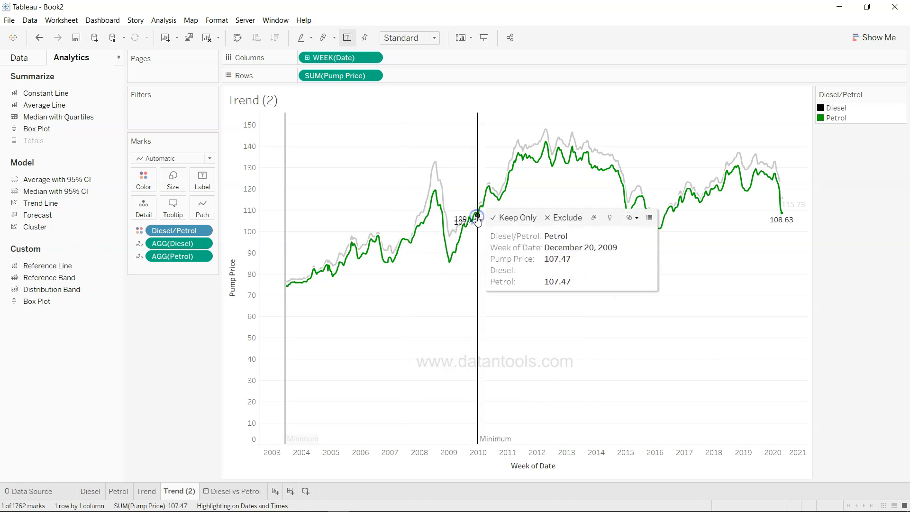
pyautogui.click(501, 197)
pyautogui.click(574, 160)
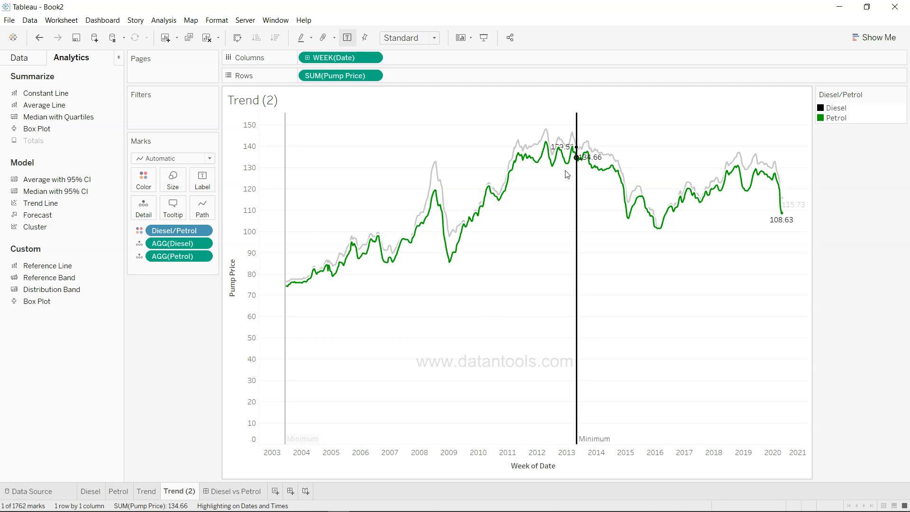
pyautogui.moveTo(605, 176)
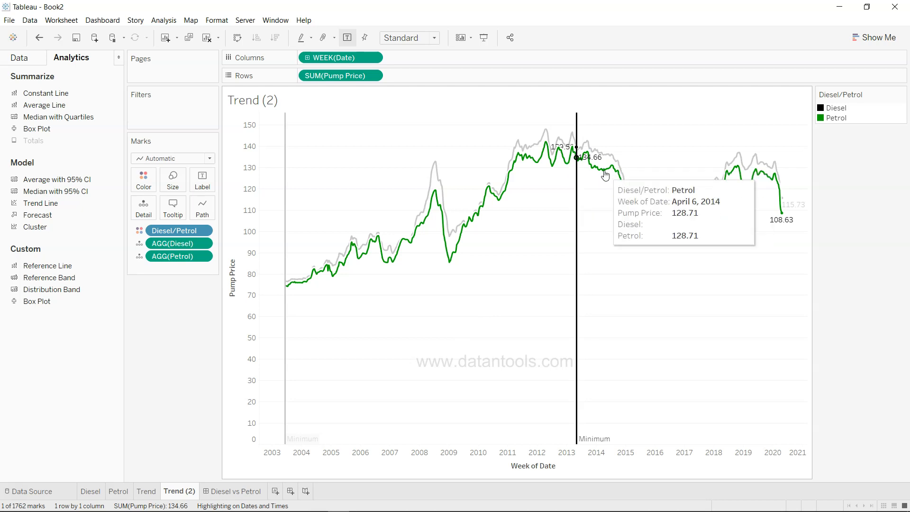
# - Examine the original Trend sheet's labels and average lines for comparison, then return to Trend (2) and clear its selection
pyautogui.click(149, 491)
pyautogui.moveTo(383, 237)
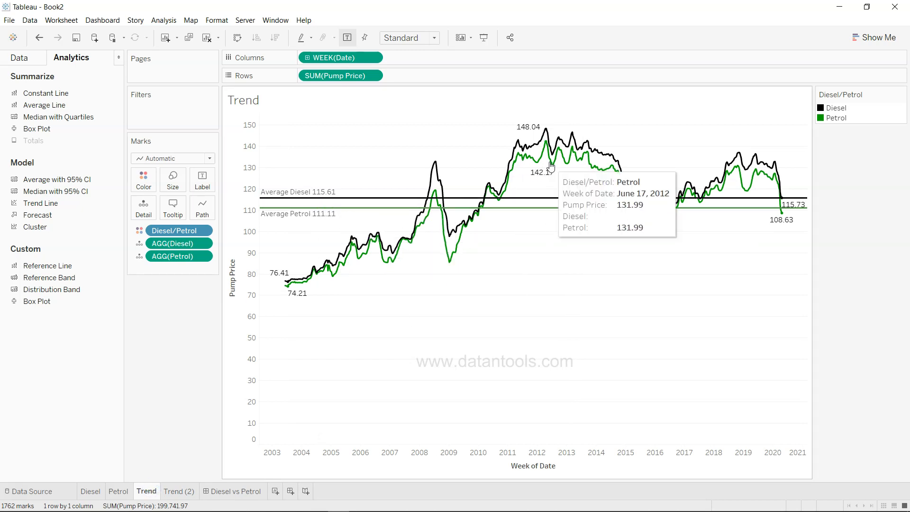
pyautogui.moveTo(566, 147)
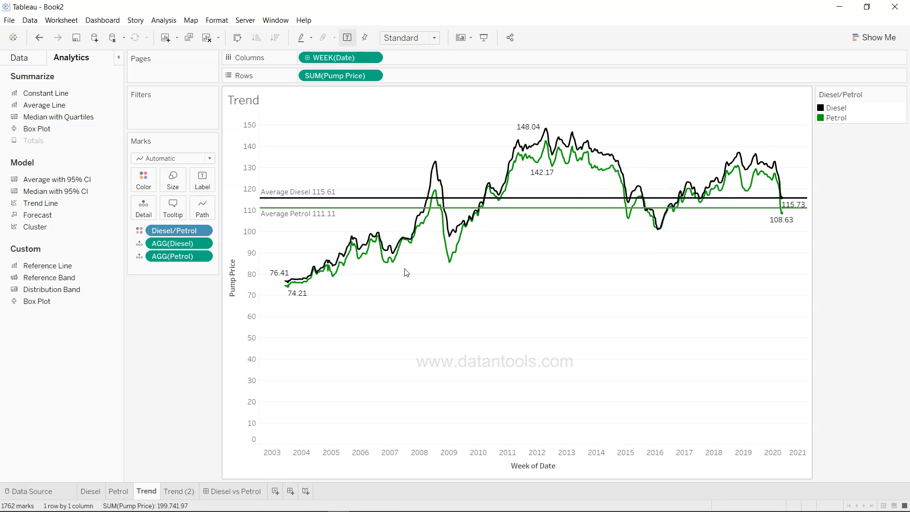
pyautogui.click(181, 491)
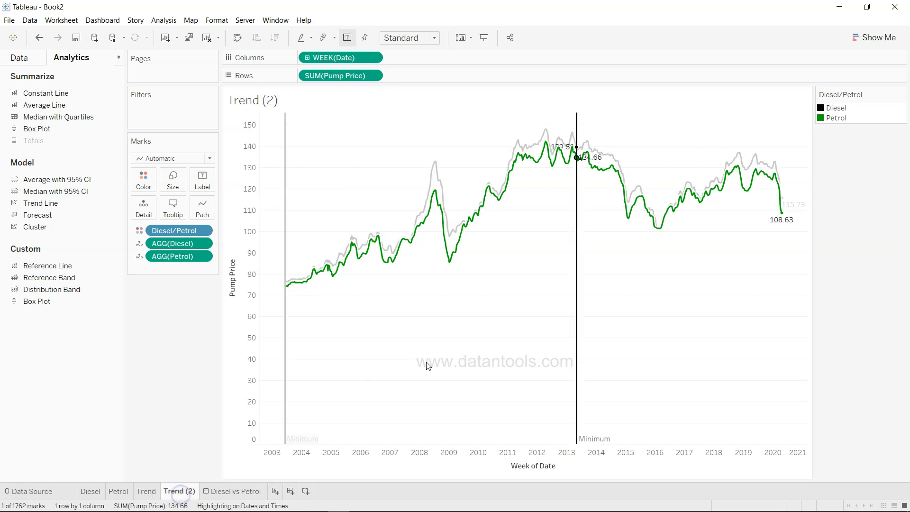
pyautogui.click(448, 301)
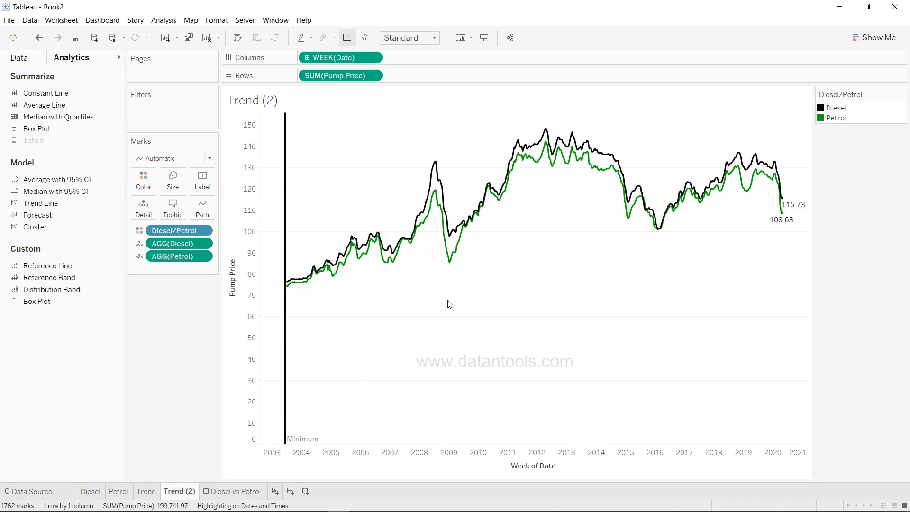